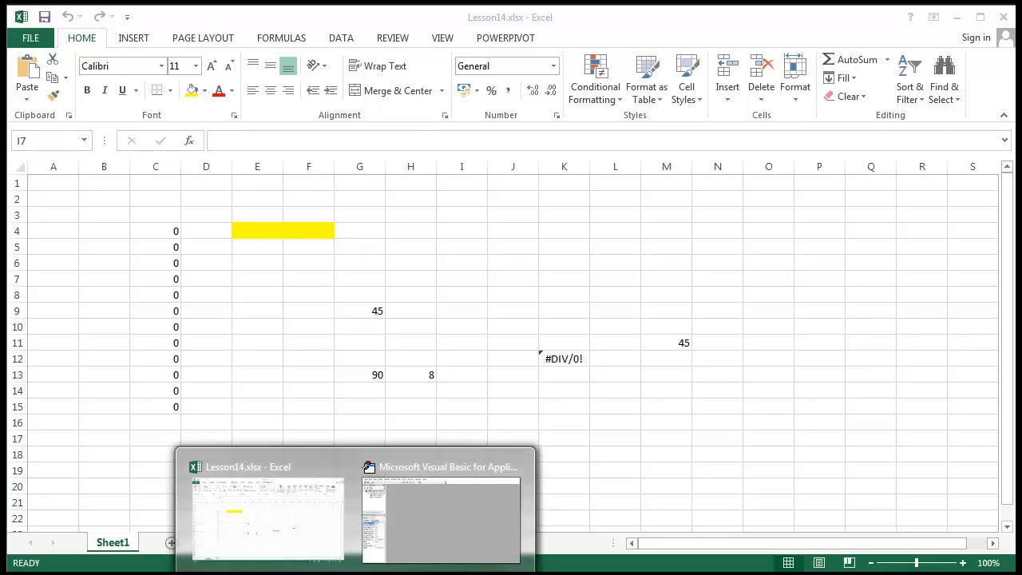
- Switch to the Visual Basic editor and insert a new standard module into the Lesson14.xlsx project
click(470, 541)
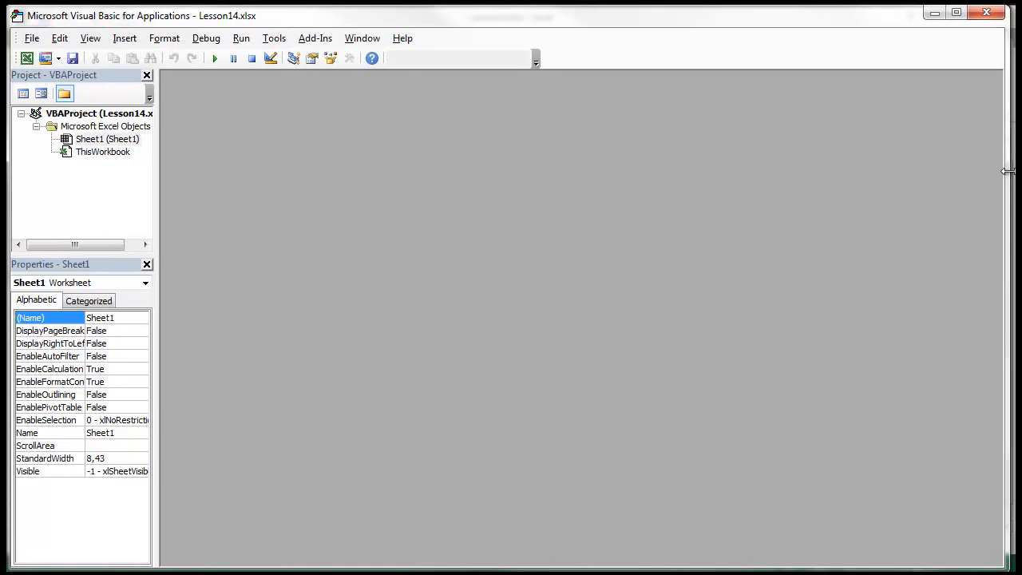
drag(1007, 171, 1014, 173)
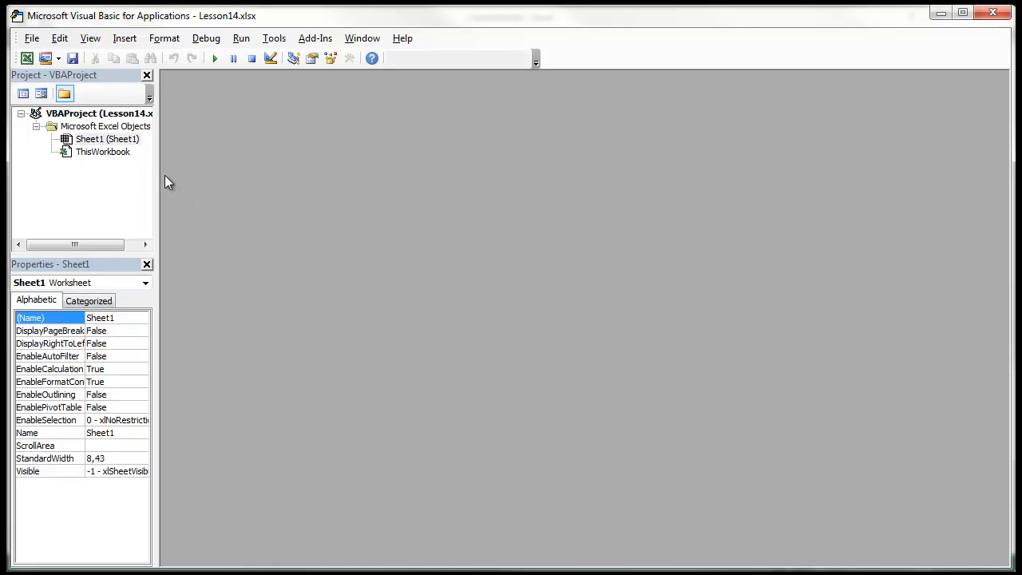
drag(155, 167, 166, 167)
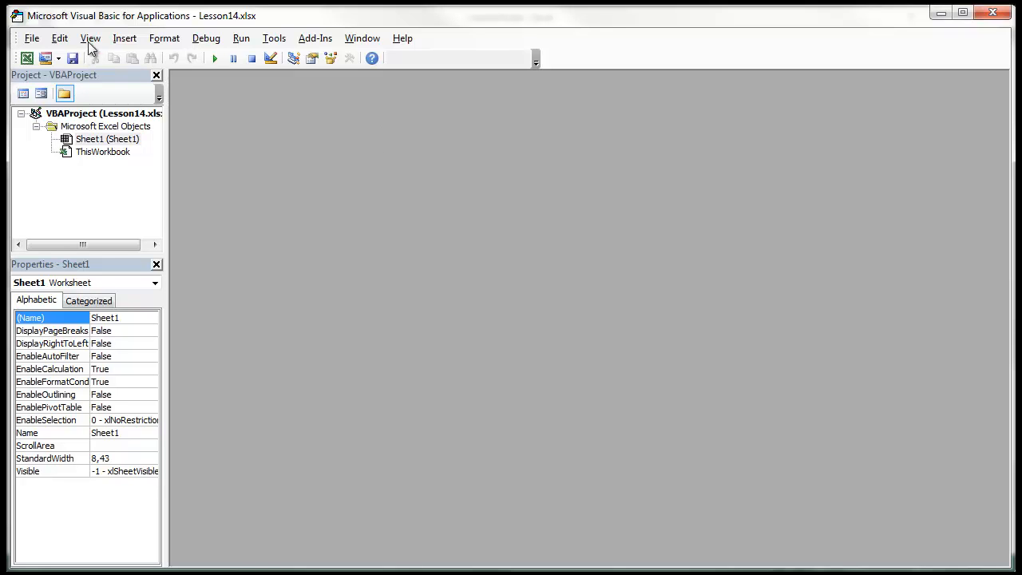
click(123, 38)
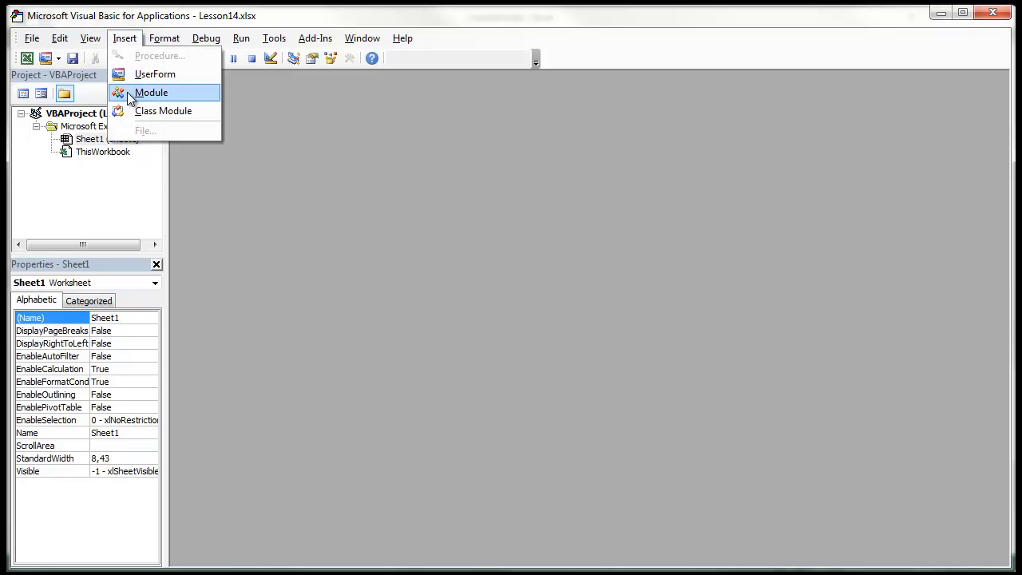
click(131, 94)
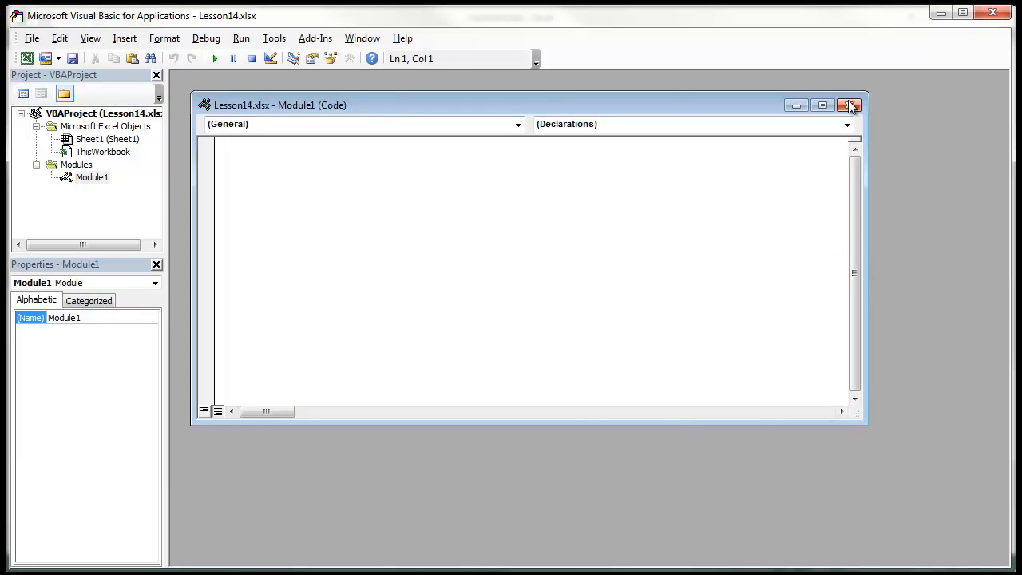
drag(593, 101, 627, 114)
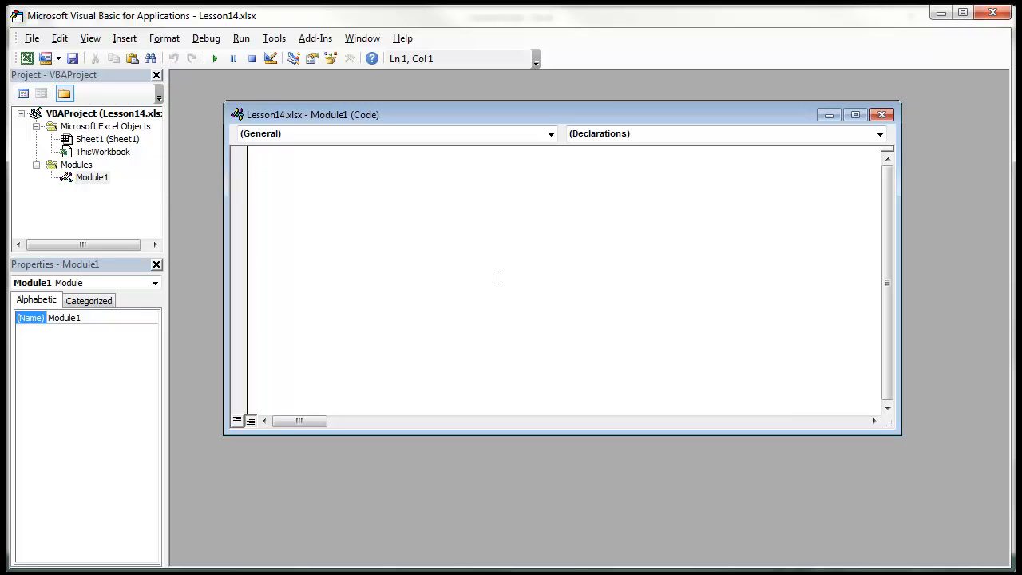
- Declare the function in the module as Public Function Add(number1 As Double, number As Double)
text(Public Function Add(number)
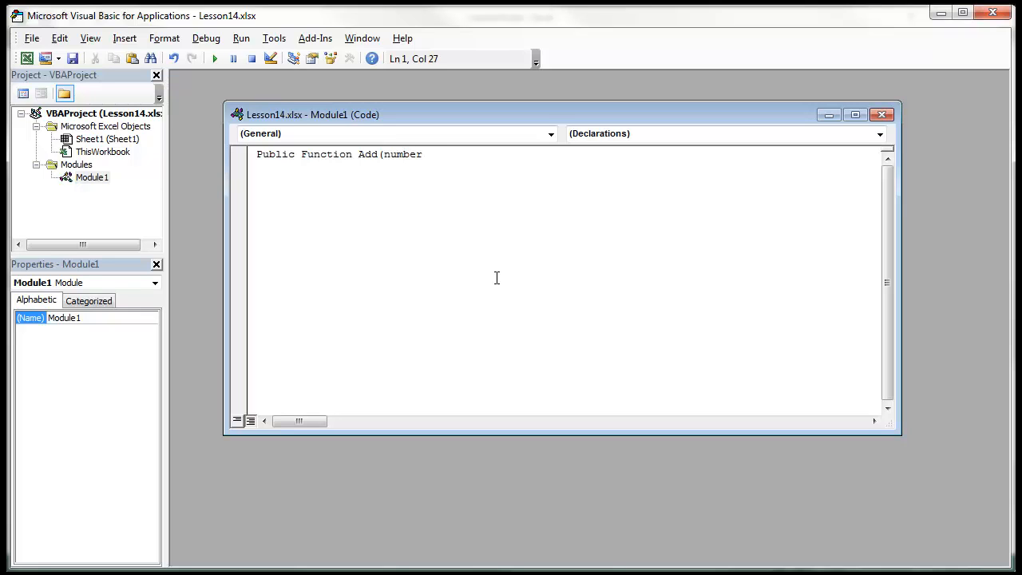
text(1 As Do)
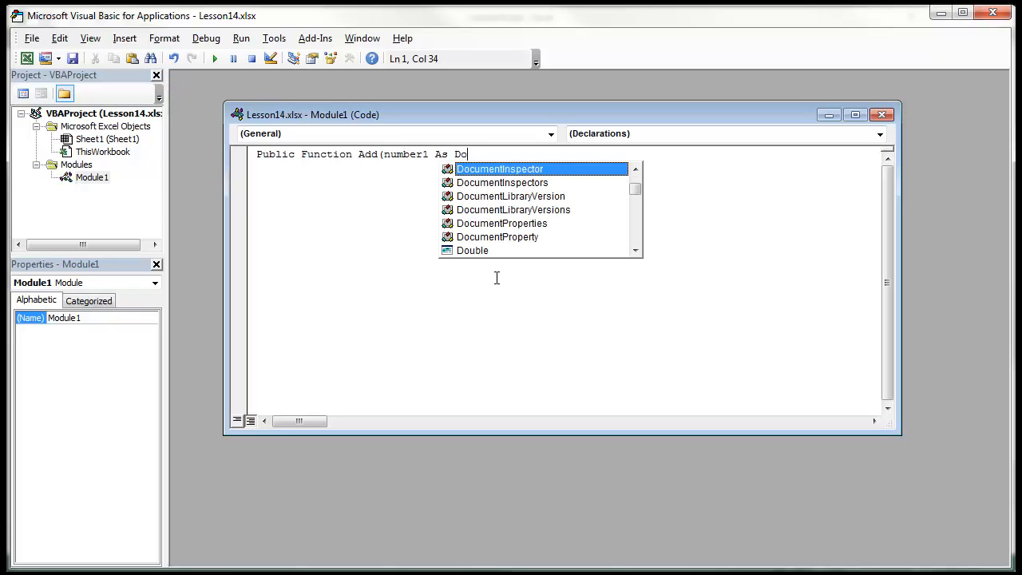
text(ubl)
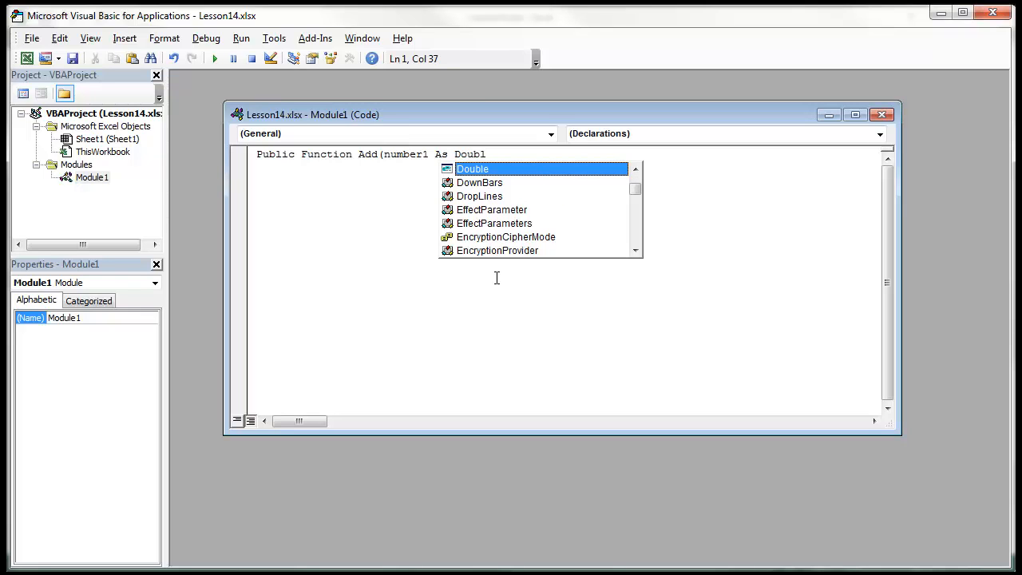
text(e, )
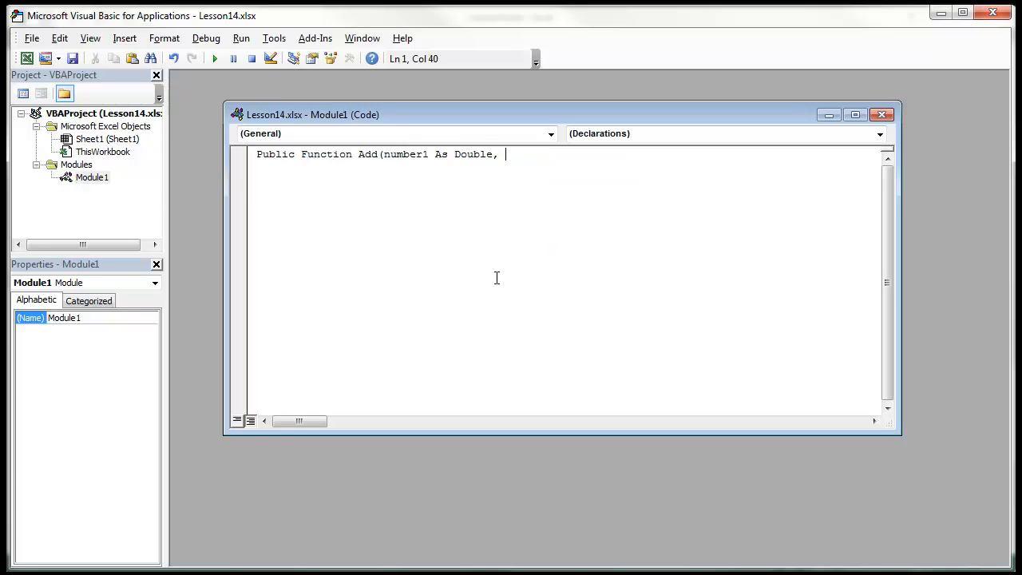
text(number As)
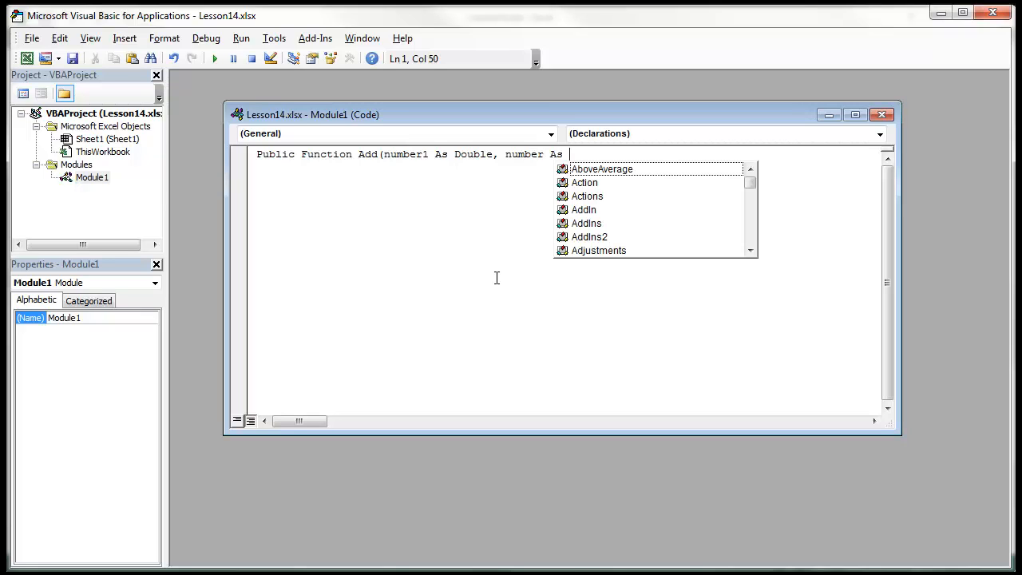
text( D)
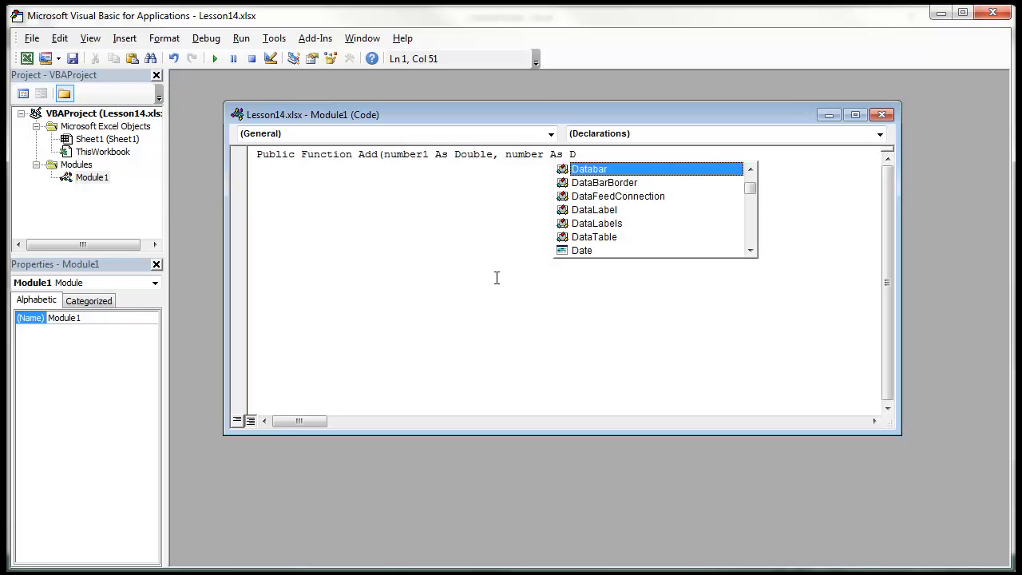
text(ouble)
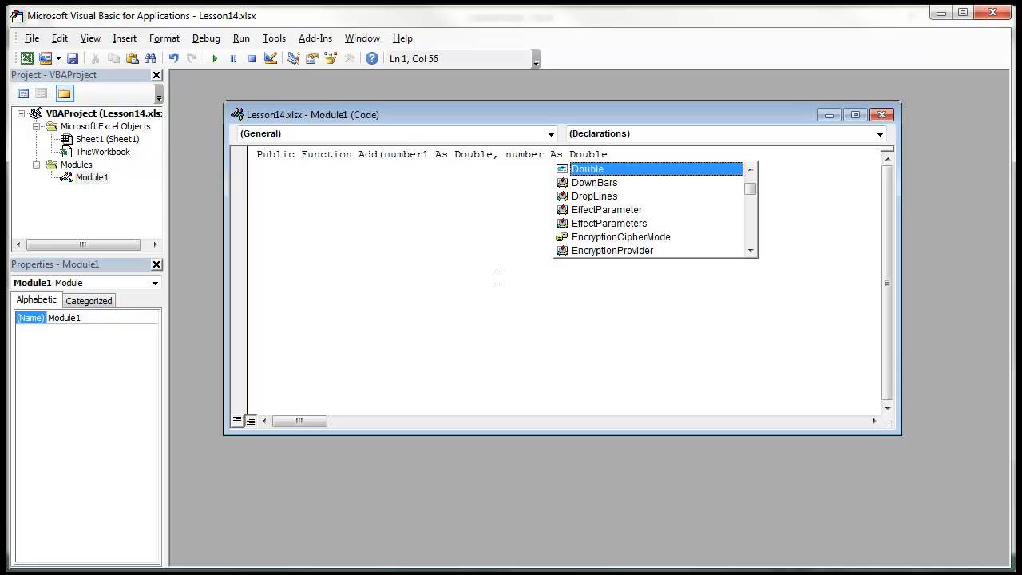
text())
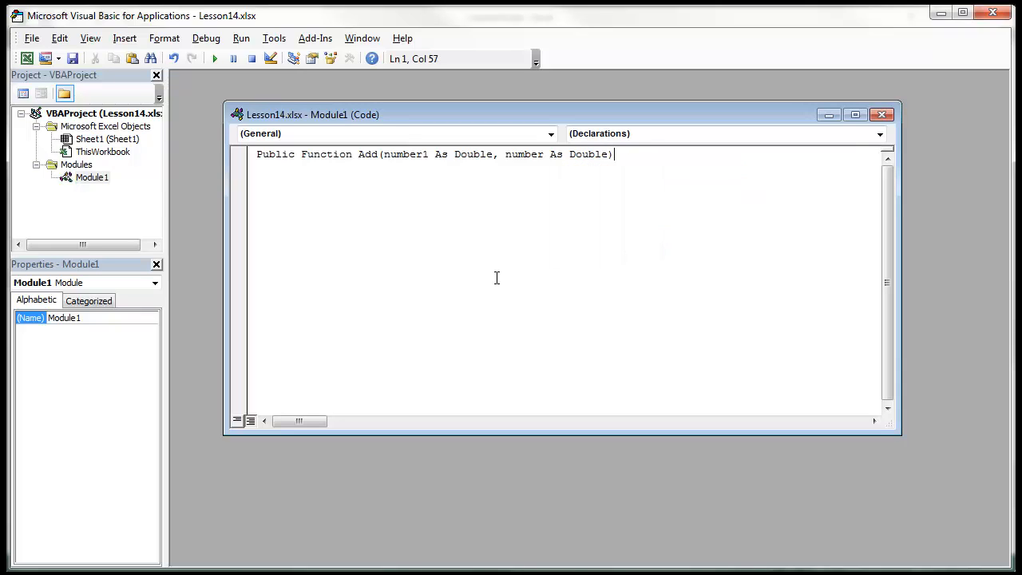
key(Return)
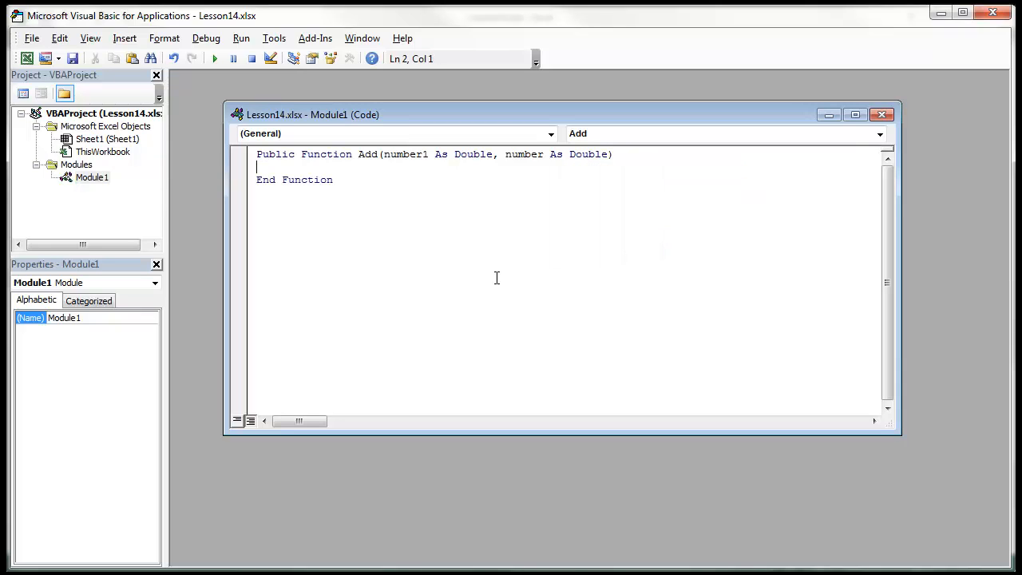
- Write the function body Add = number1 + number2 and save the file as a macro-free workbook
text(Add = number1 + number)
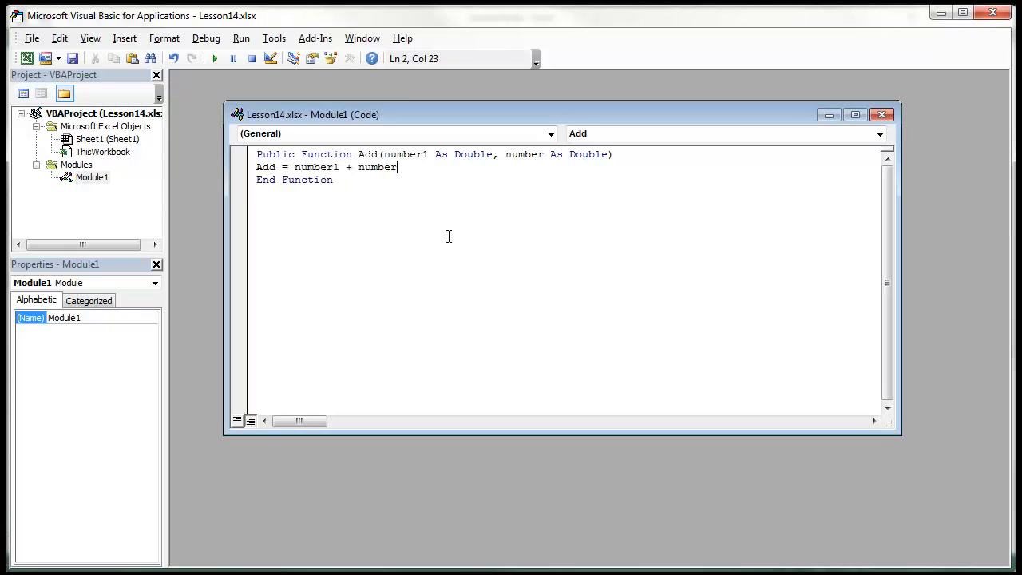
text(2)
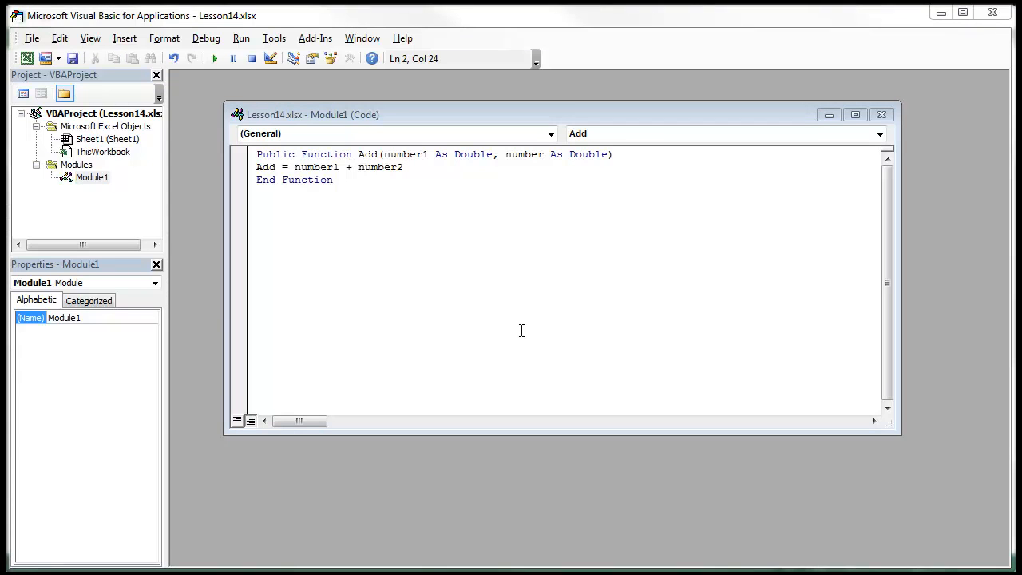
click(290, 194)
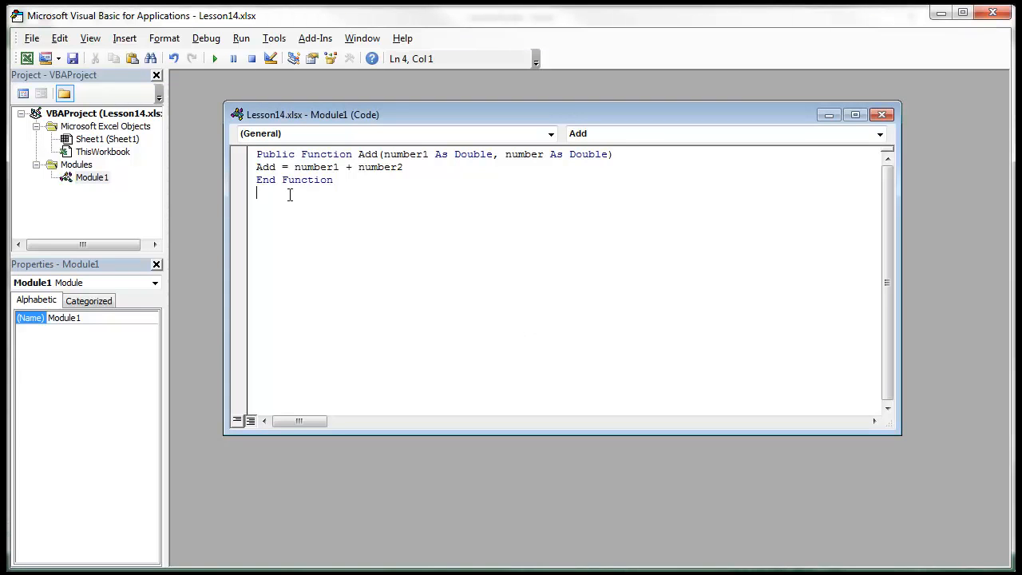
click(72, 58)
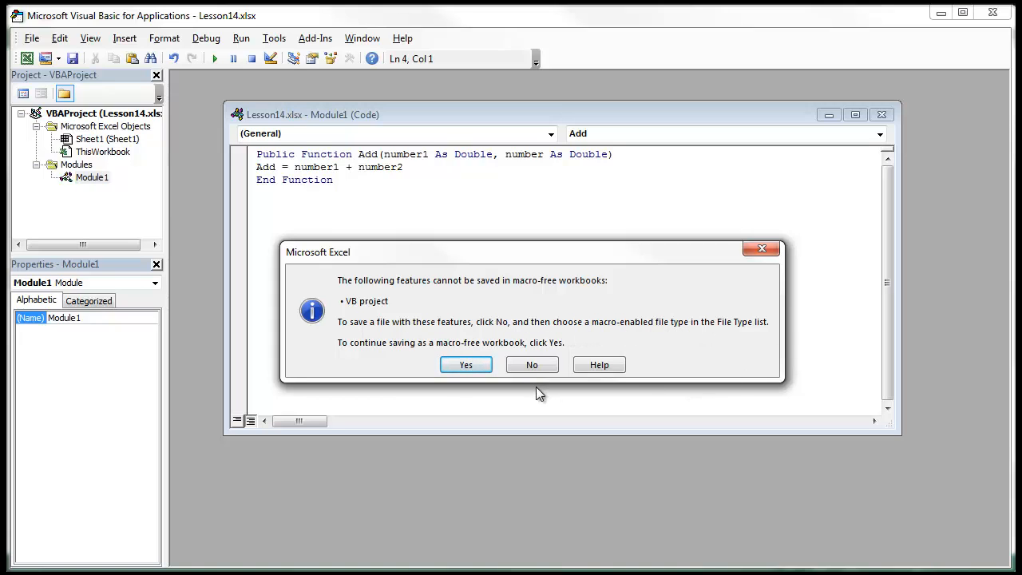
click(468, 365)
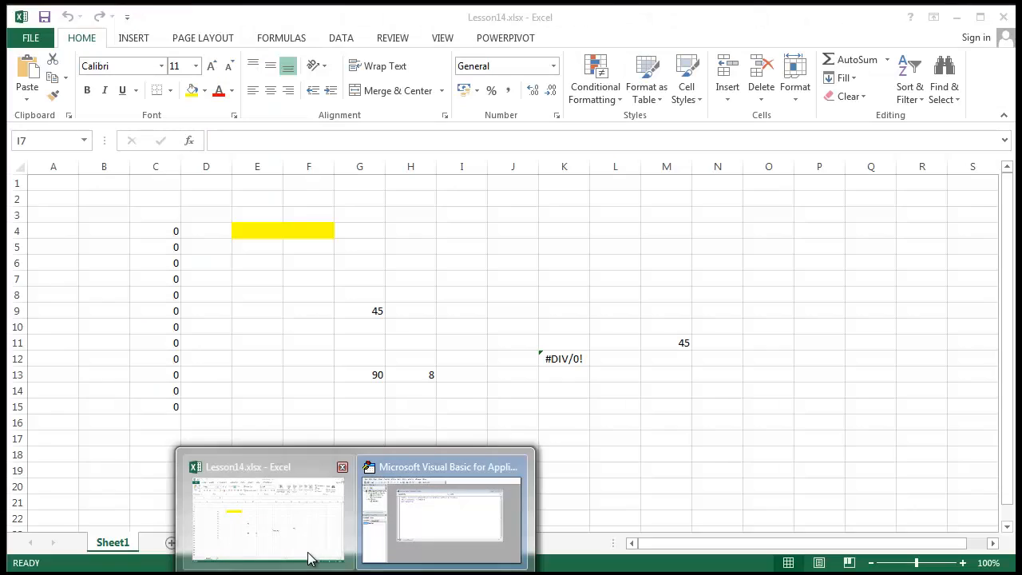
- Switch to the Excel workbook and save it to the Desktop as the Excel Macro-Enabled Workbook Lesson14.xlsm
click(310, 552)
click(500, 374)
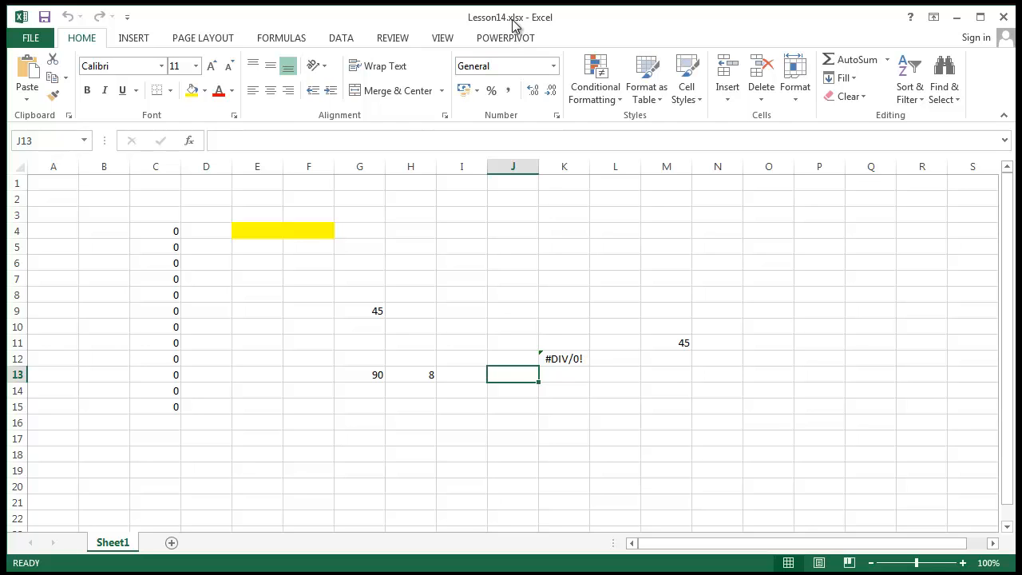
click(28, 38)
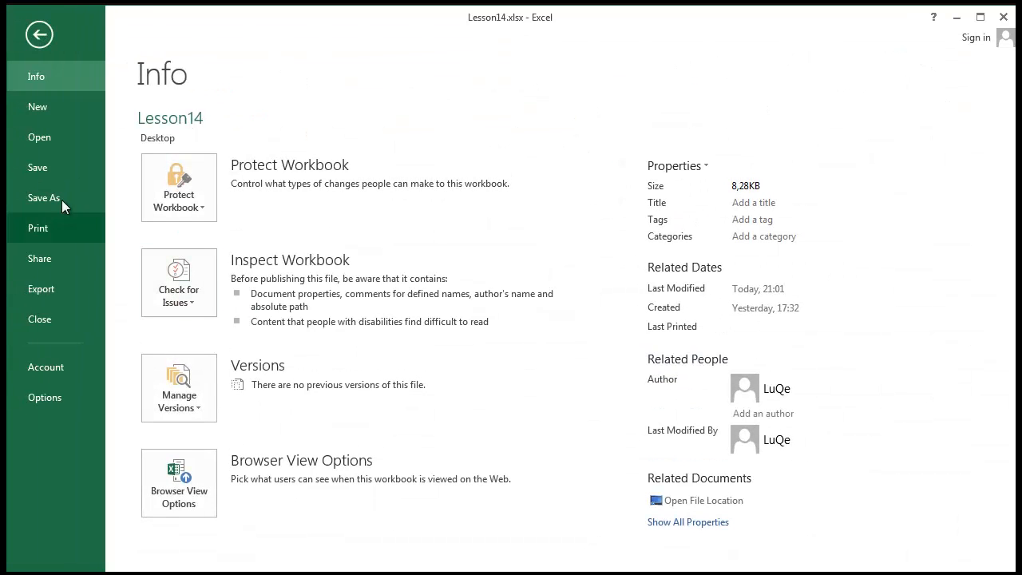
click(39, 192)
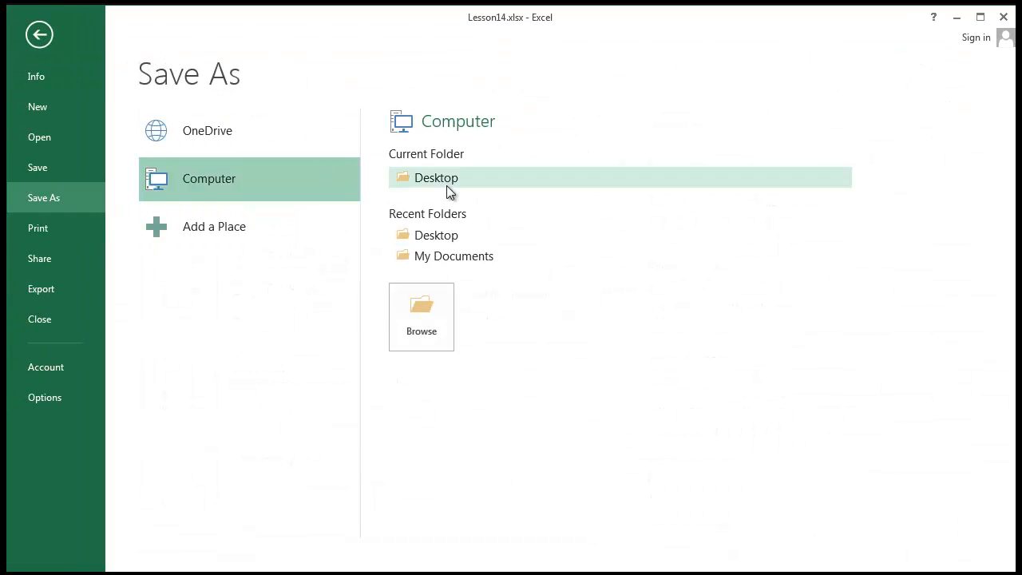
click(651, 266)
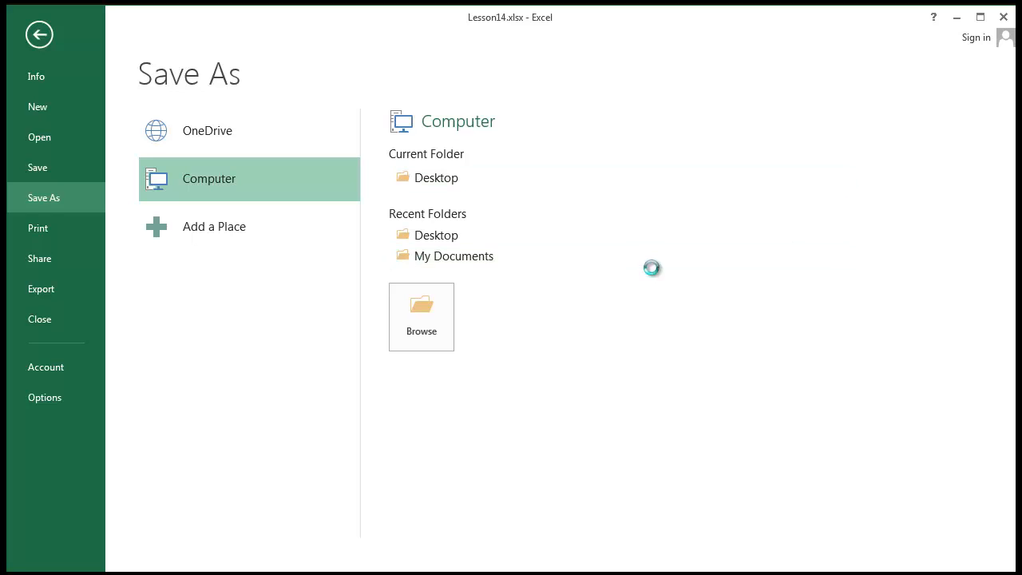
drag(358, 21, 521, 34)
click(389, 313)
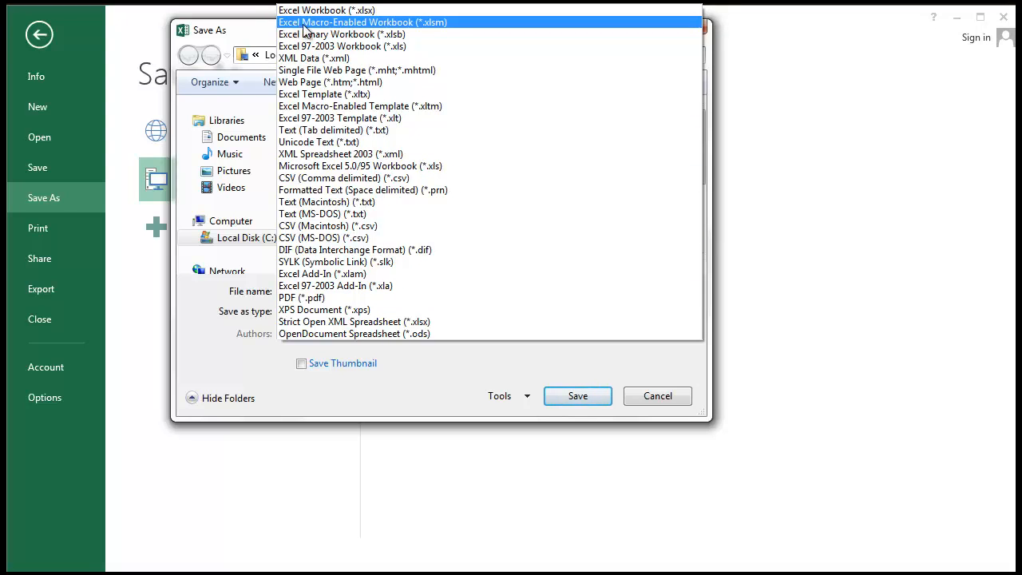
click(436, 23)
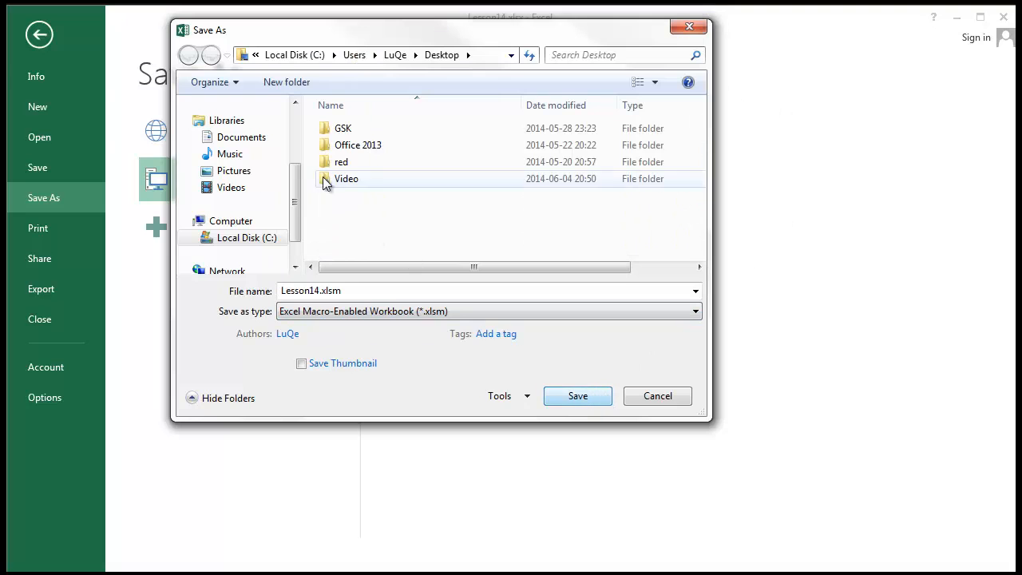
click(572, 405)
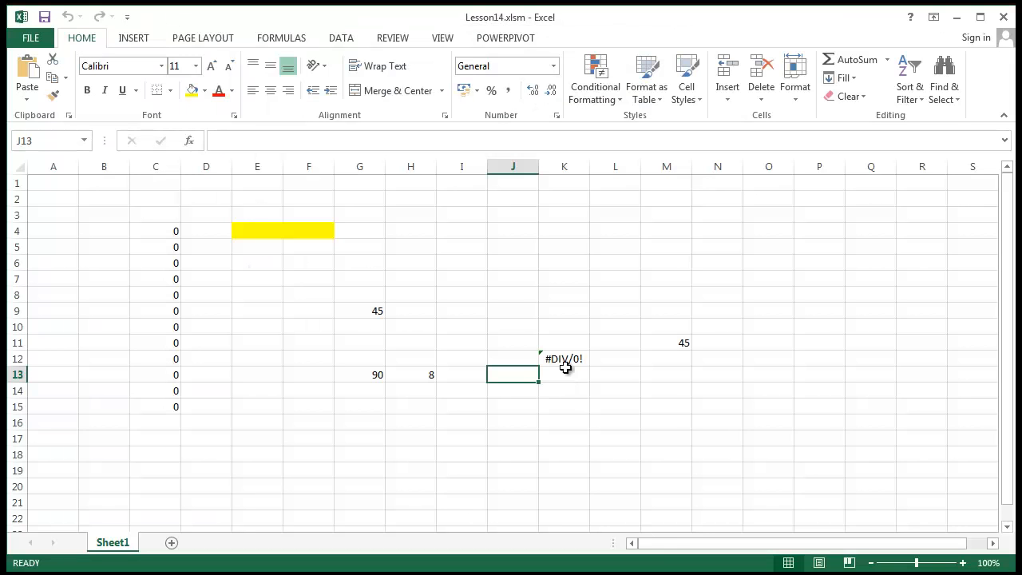
- Review the Add function's name and code in the Visual Basic editor, then minimize the editor
click(563, 310)
click(450, 536)
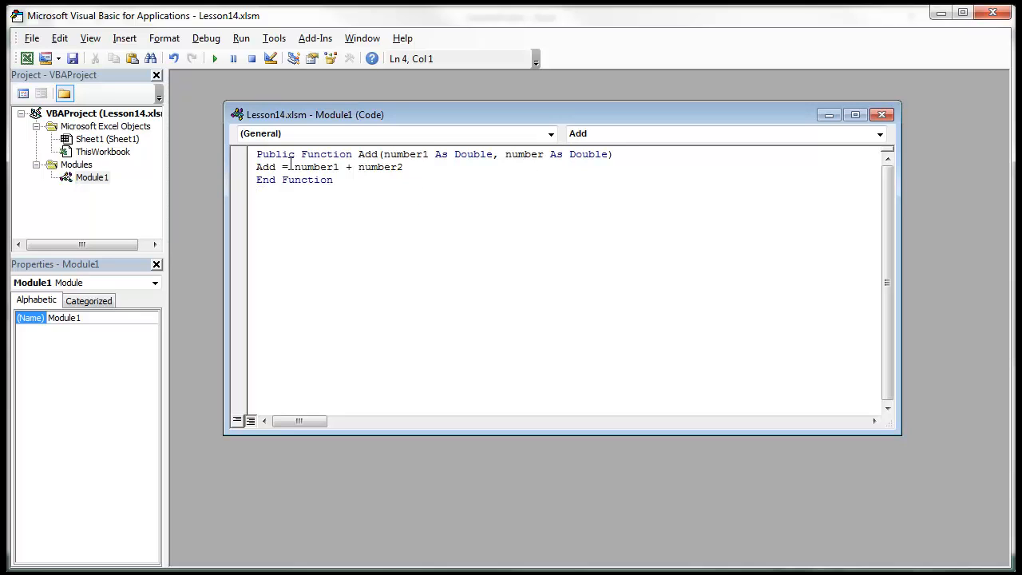
double_click(368, 154)
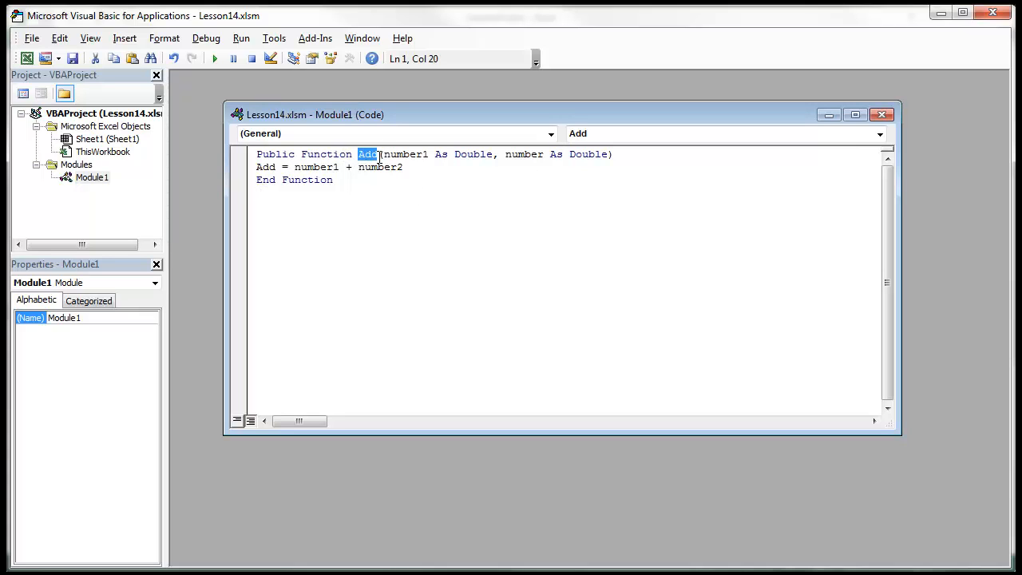
click(406, 260)
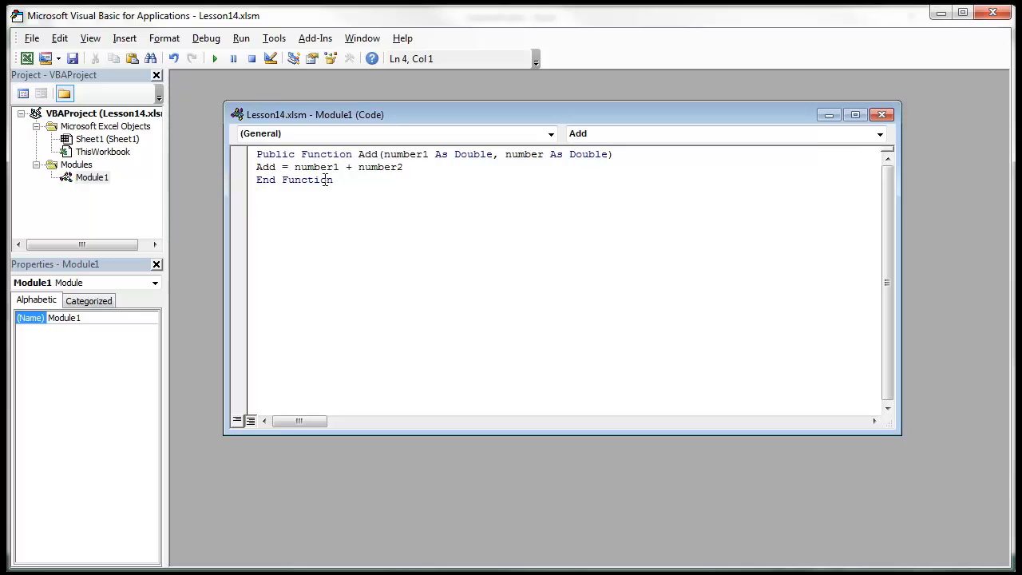
click(942, 11)
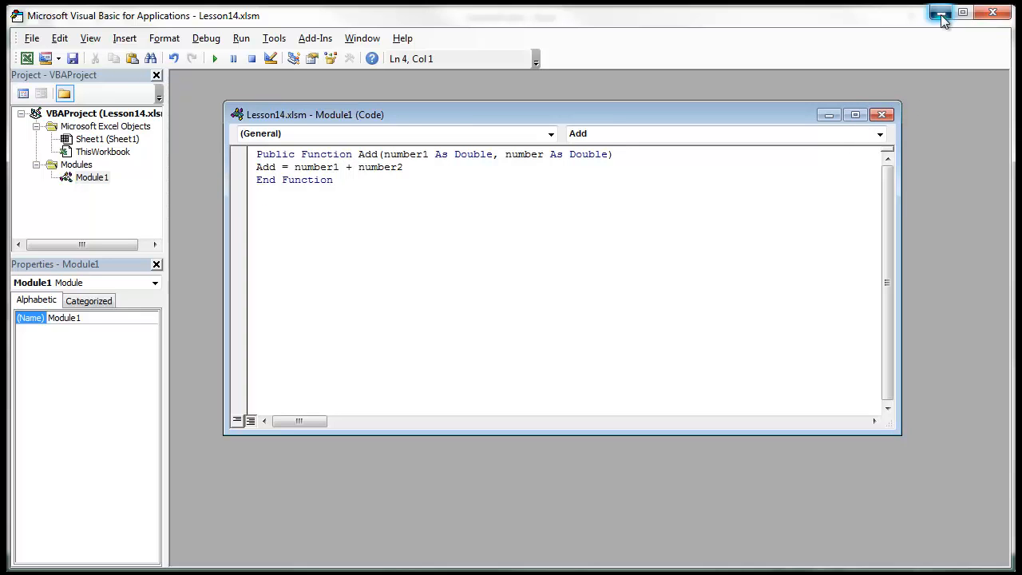
click(369, 278)
click(467, 261)
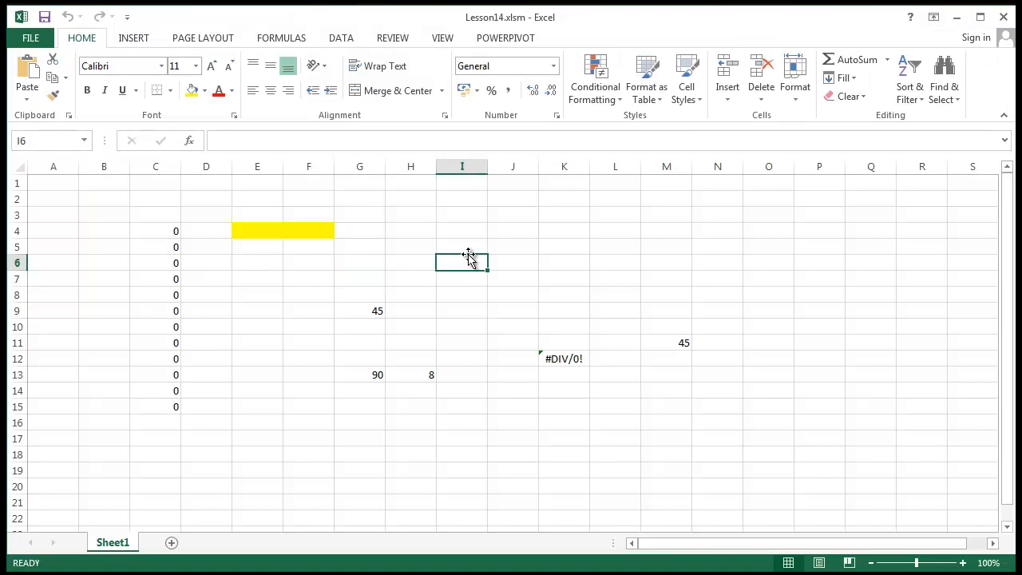
text(=add)
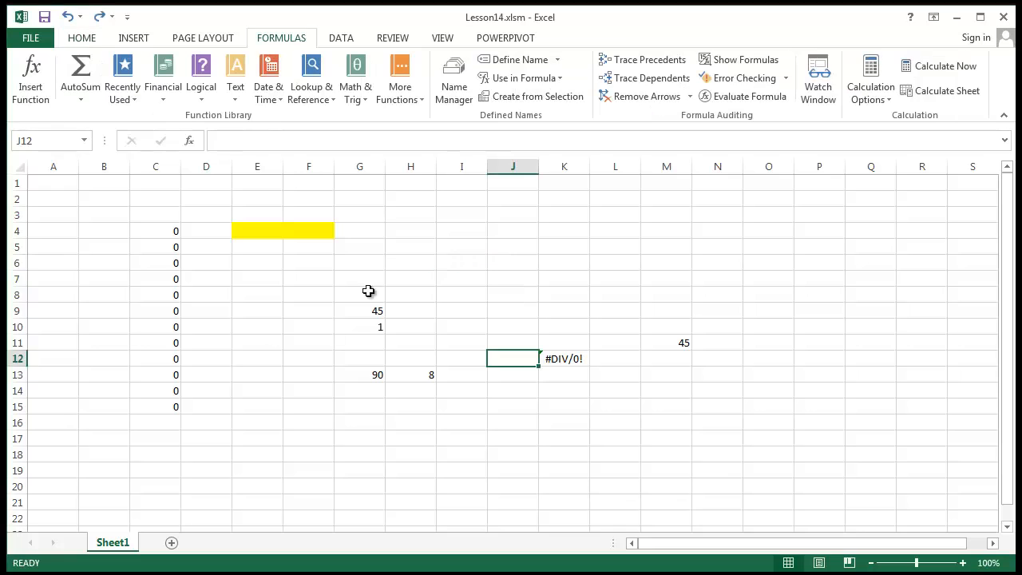
- Enter the formula =Add(G9;G10) in cell G8 using the custom Add function, and reselect the cell to check it
click(393, 266)
click(377, 297)
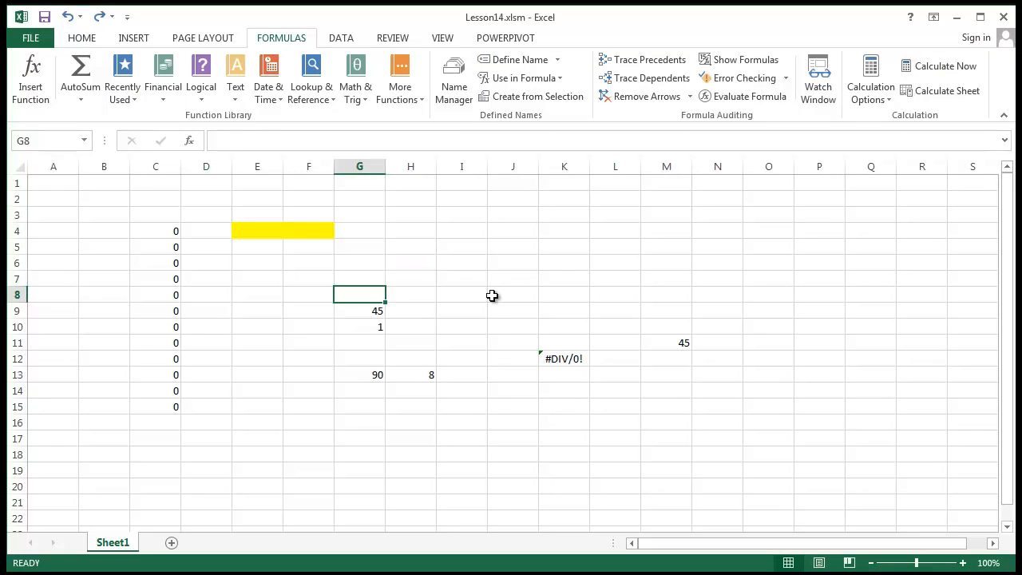
text(=add)
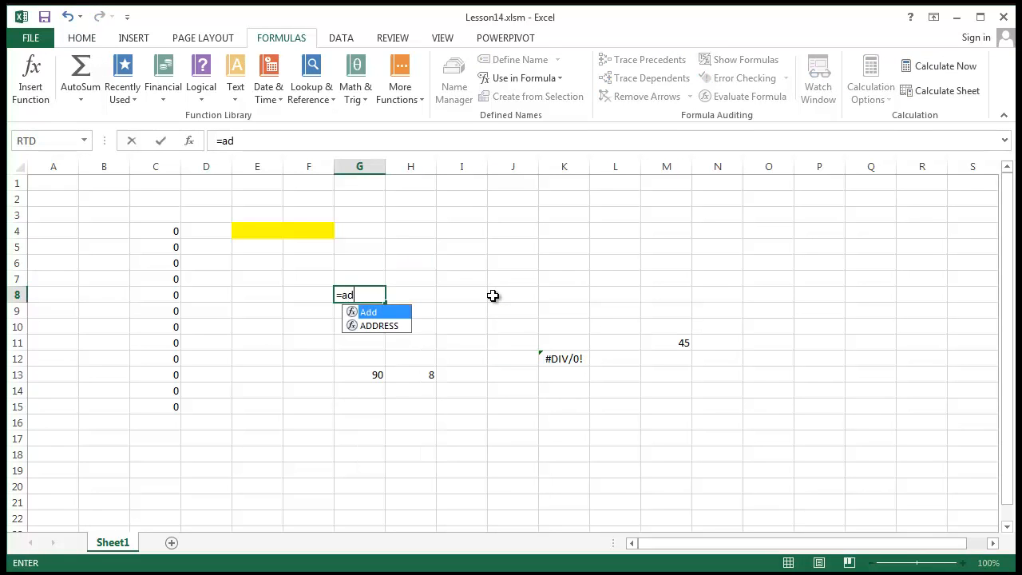
double_click(363, 312)
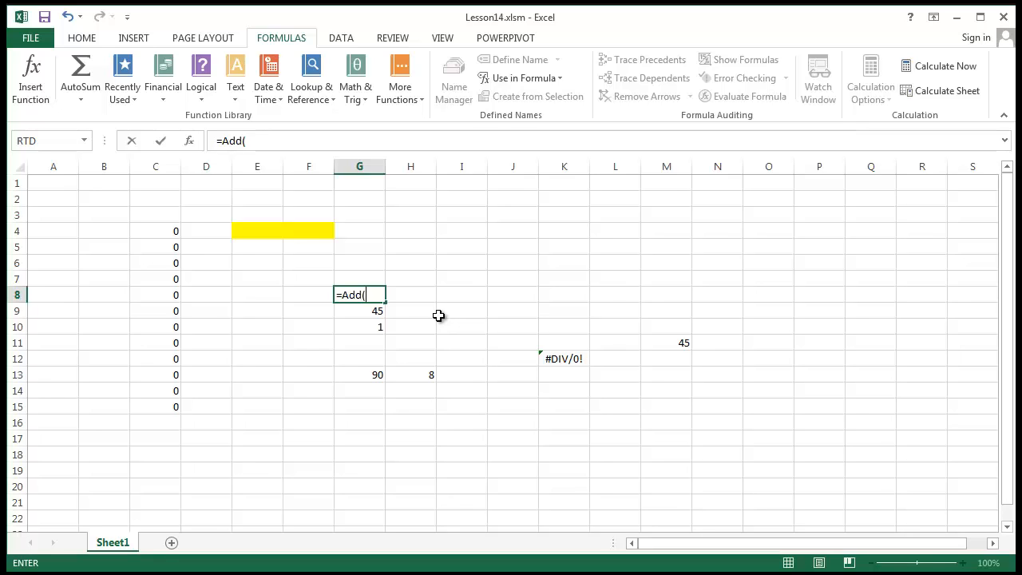
click(357, 311)
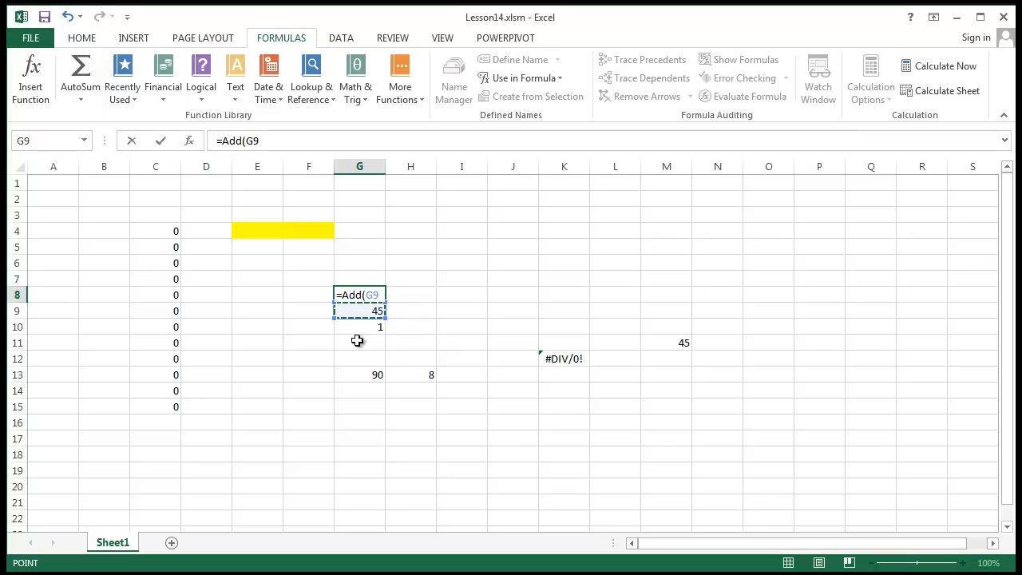
text(;)
click(366, 329)
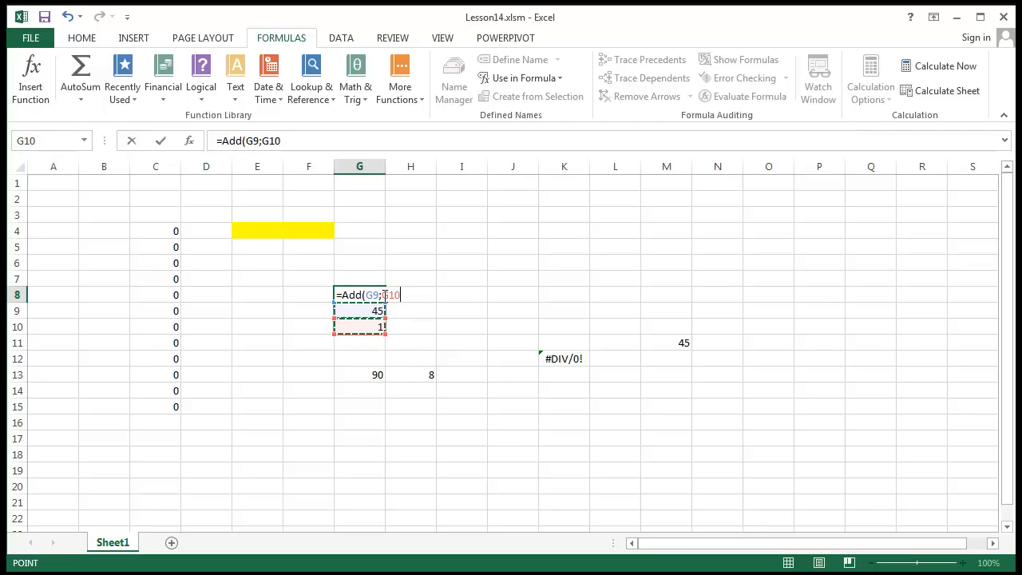
click(378, 295)
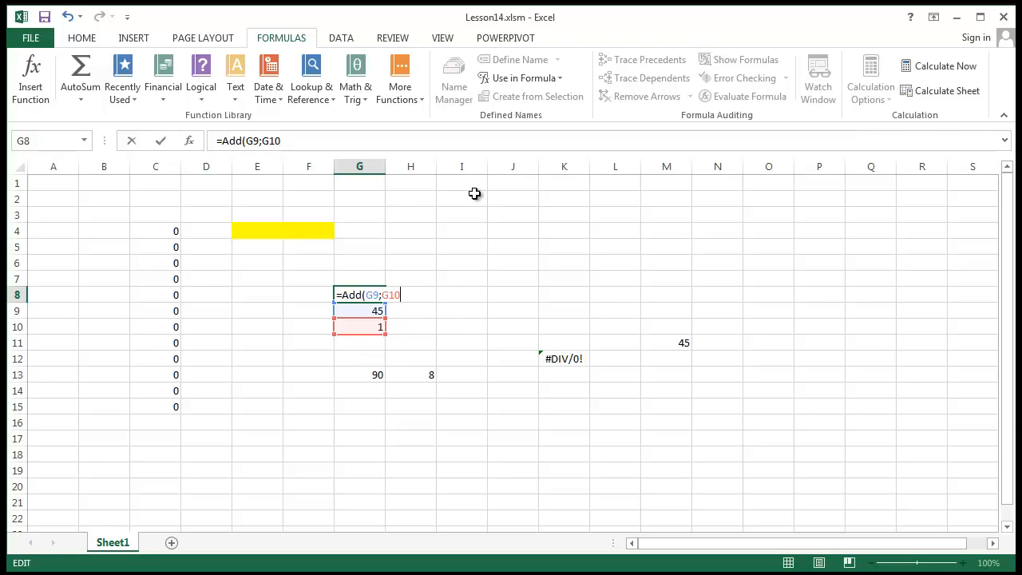
text())
key(Return)
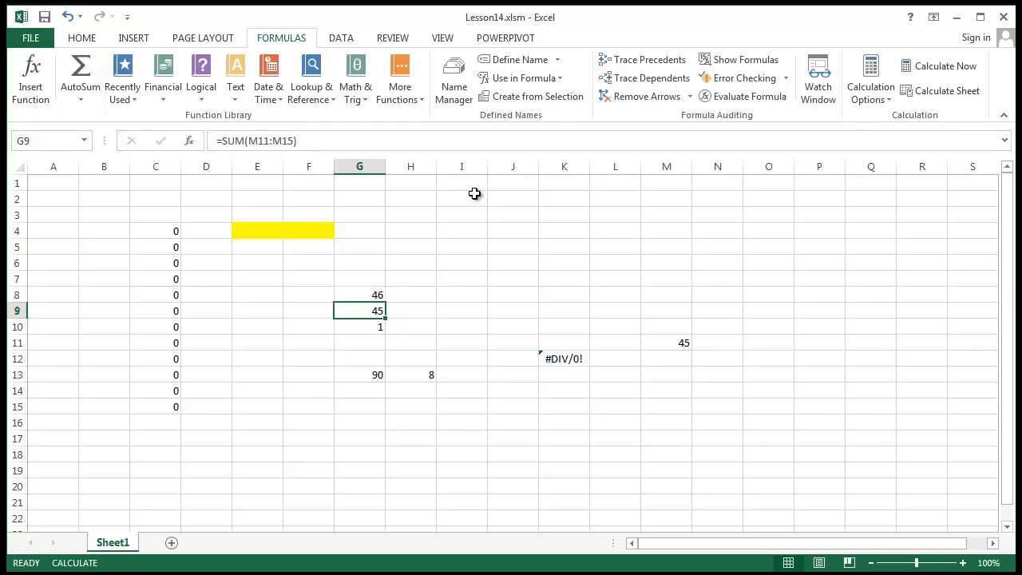
click(576, 308)
click(390, 294)
click(375, 295)
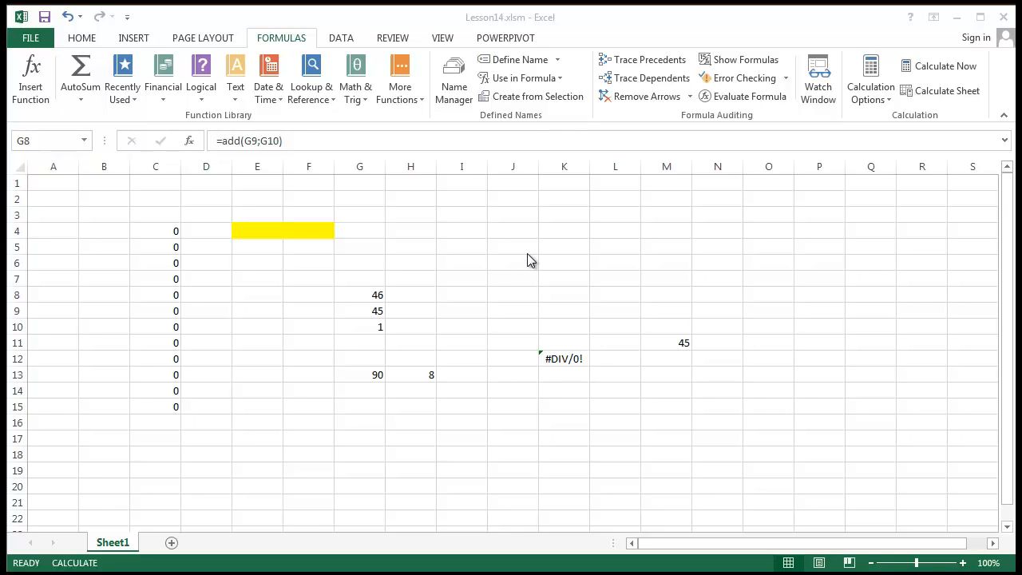
- Clear the contents of range B1:N19 and remove its cell fill
drag(104, 183, 735, 465)
key(Delete)
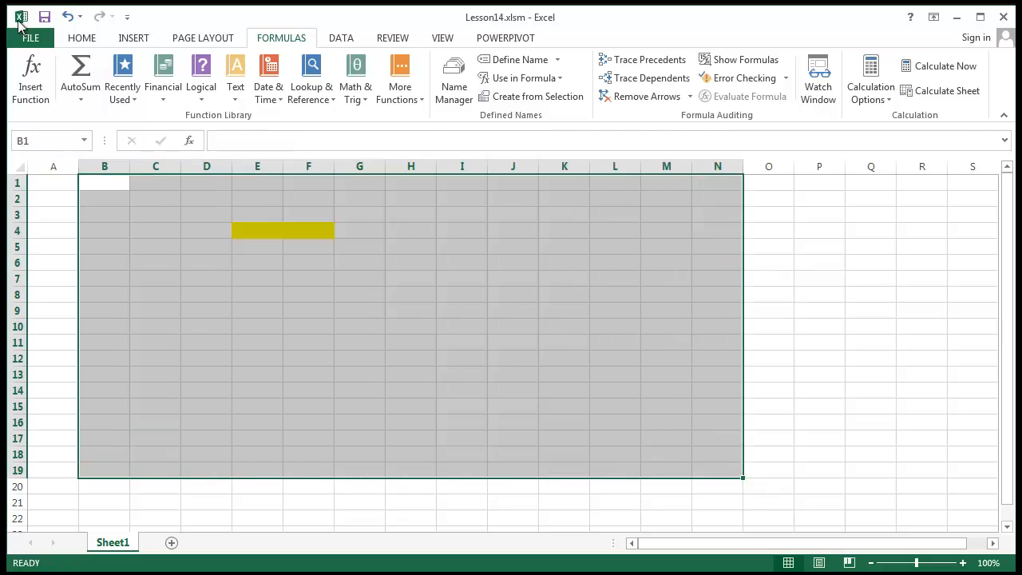
click(81, 38)
click(205, 90)
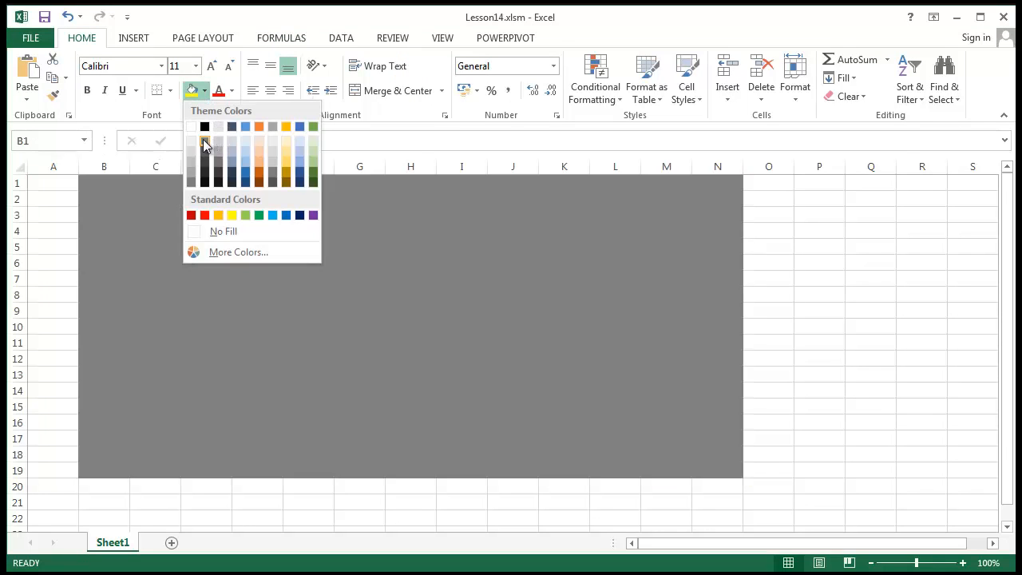
click(232, 236)
click(475, 324)
click(217, 262)
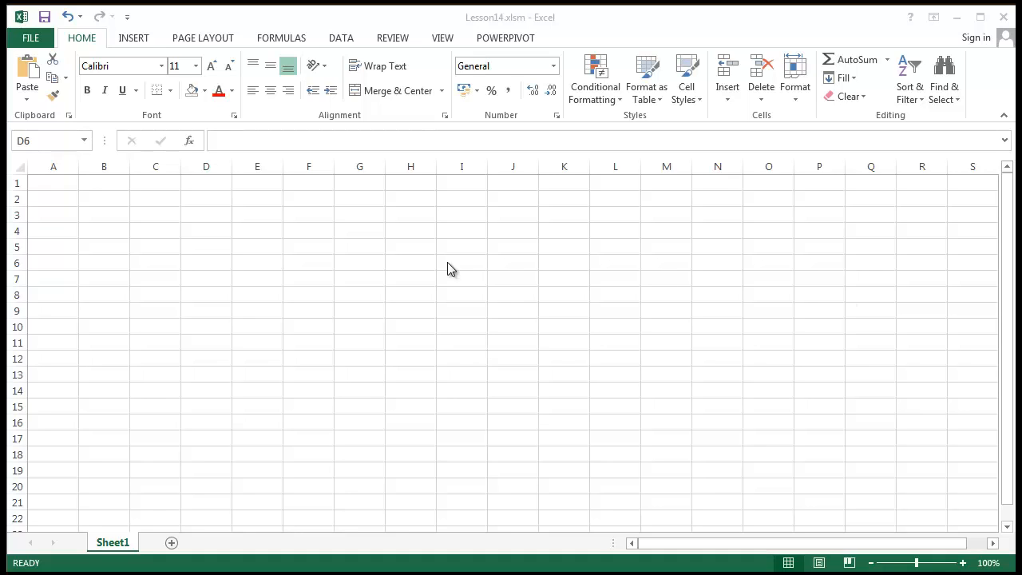
- Enter the numbers 1, 2, 3 and 4 in cells I1 to I4
click(197, 229)
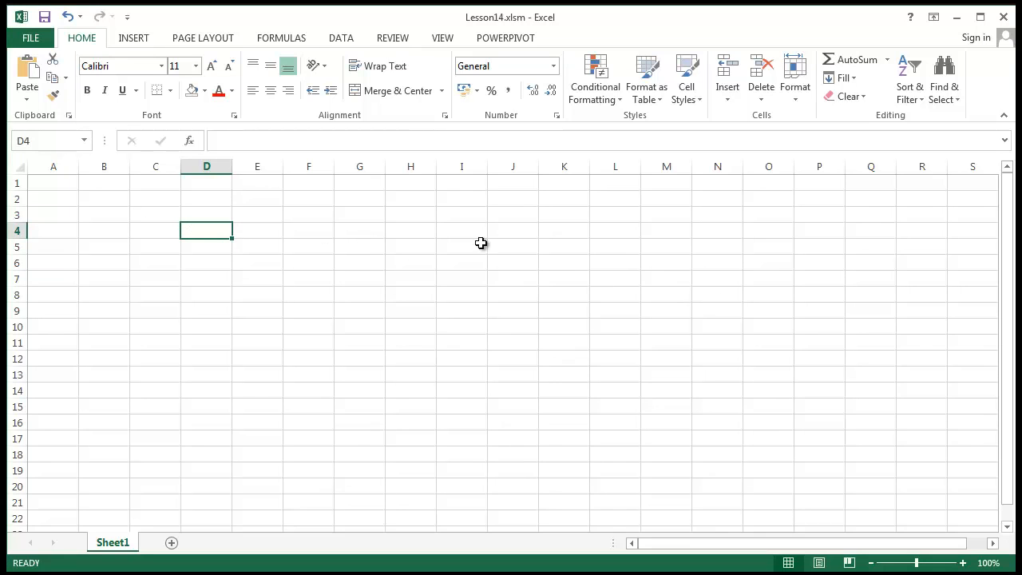
click(446, 196)
click(452, 185)
text(1)
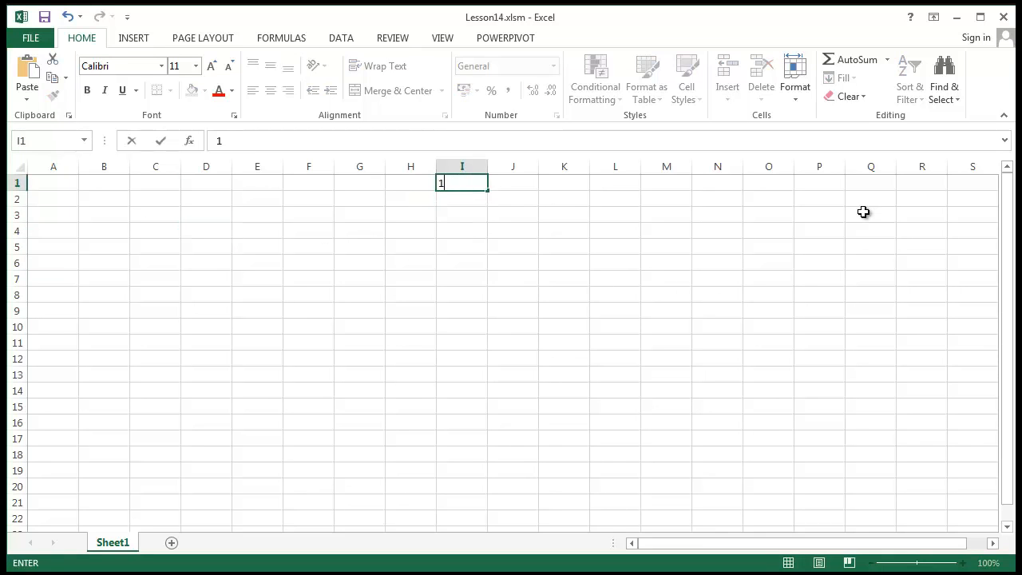
key(Return)
text(2)
key(Return)
text(3)
key(Return)
text(4)
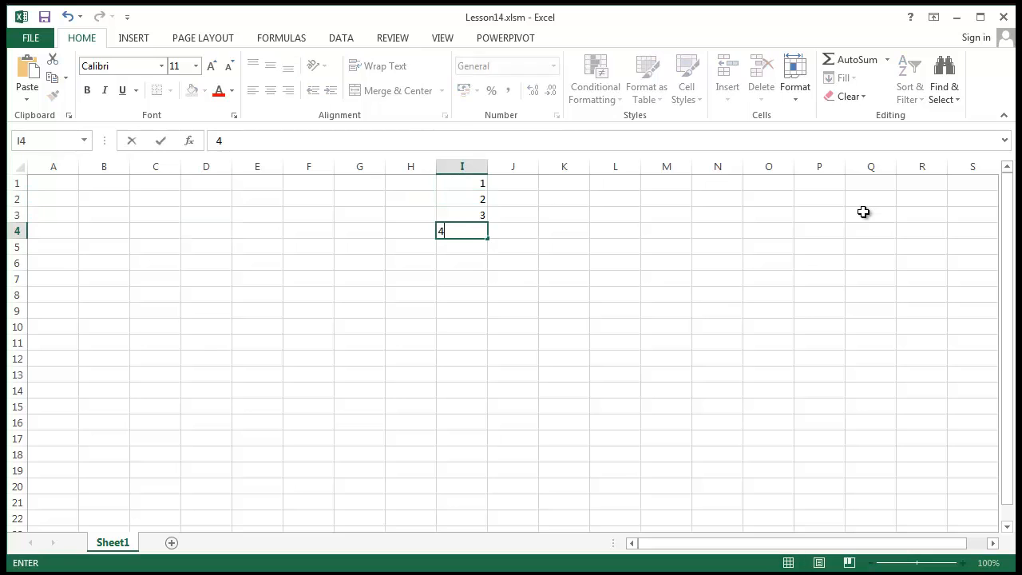
key(Return)
- Extend the number series in column I down to 20 in cell I20, and select I1:I20
drag(456, 178, 463, 486)
click(789, 458)
drag(477, 183, 471, 488)
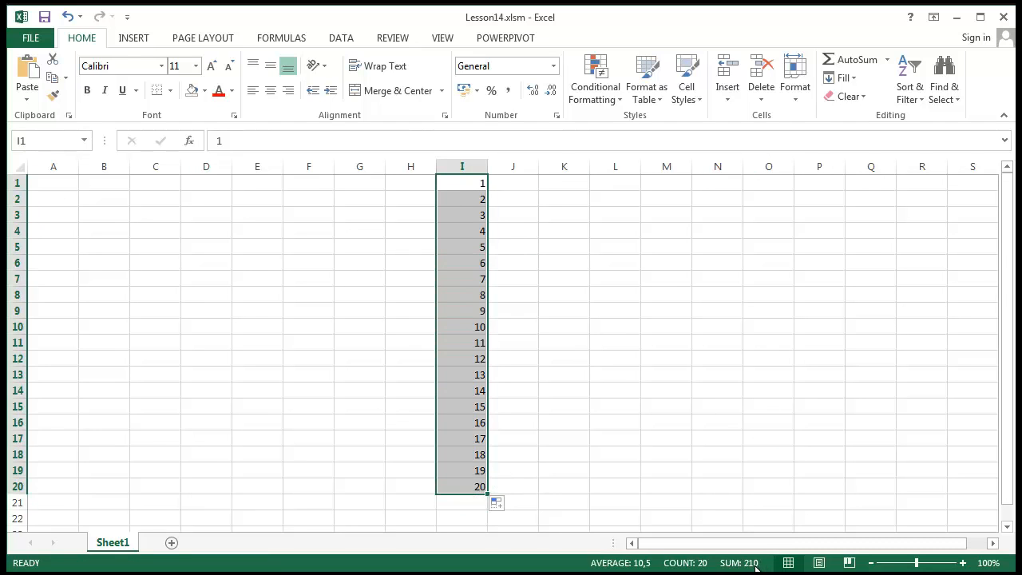
- Enter the formula =SUM(I1:I20) in cell G1 and reselect the cell to check it
click(324, 239)
click(346, 187)
text(=)
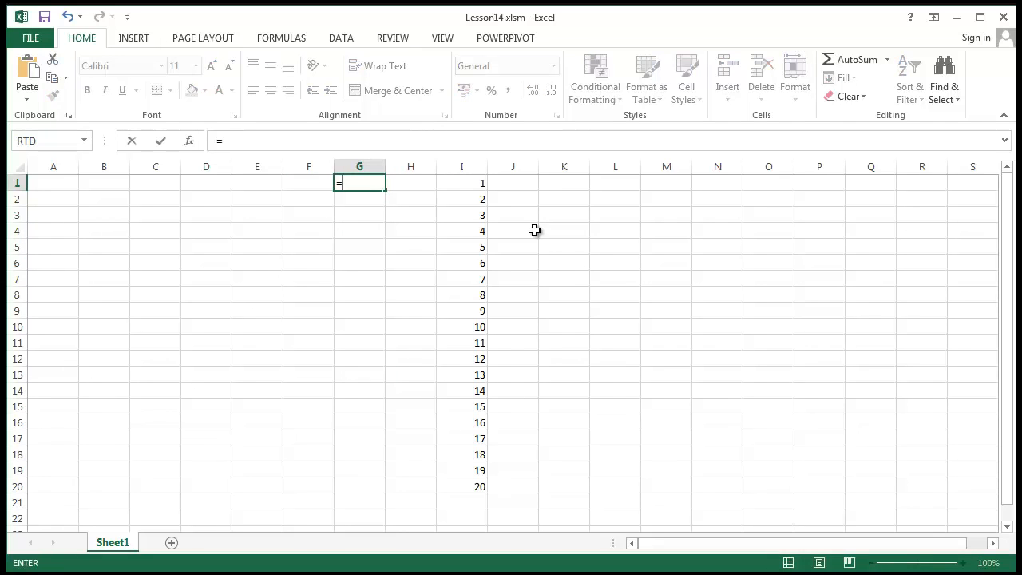
text(sum)
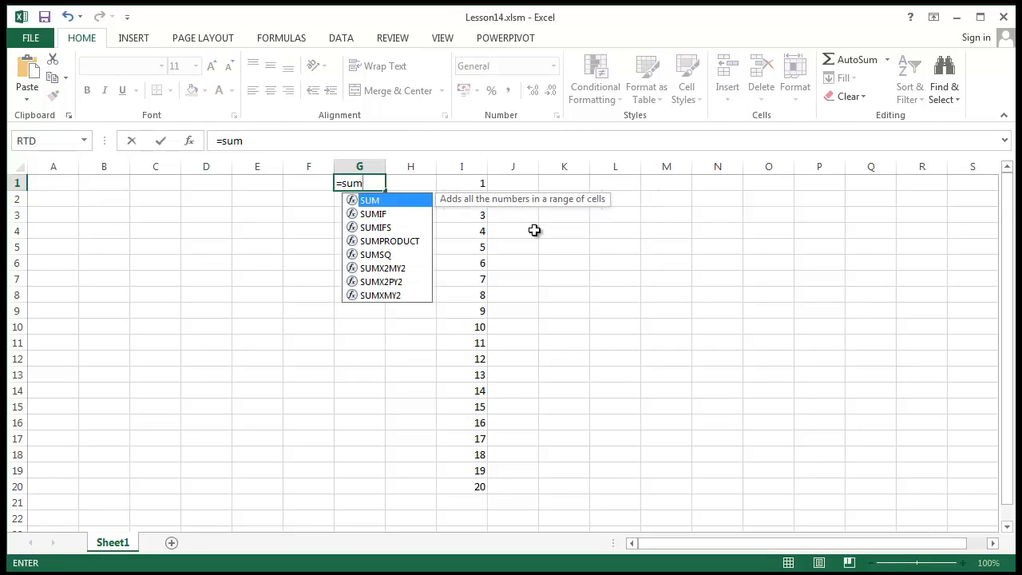
text(()
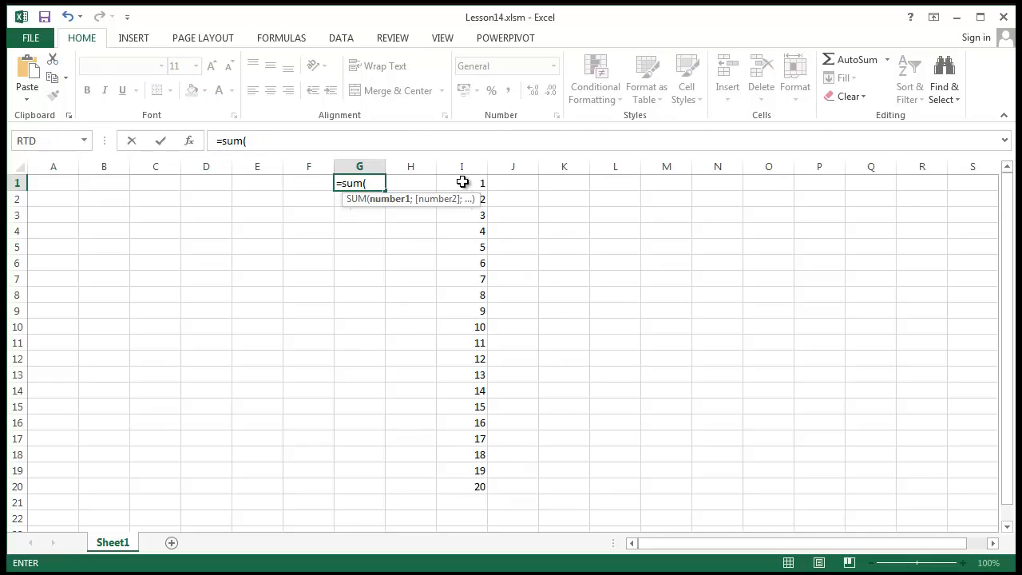
drag(462, 182, 460, 486)
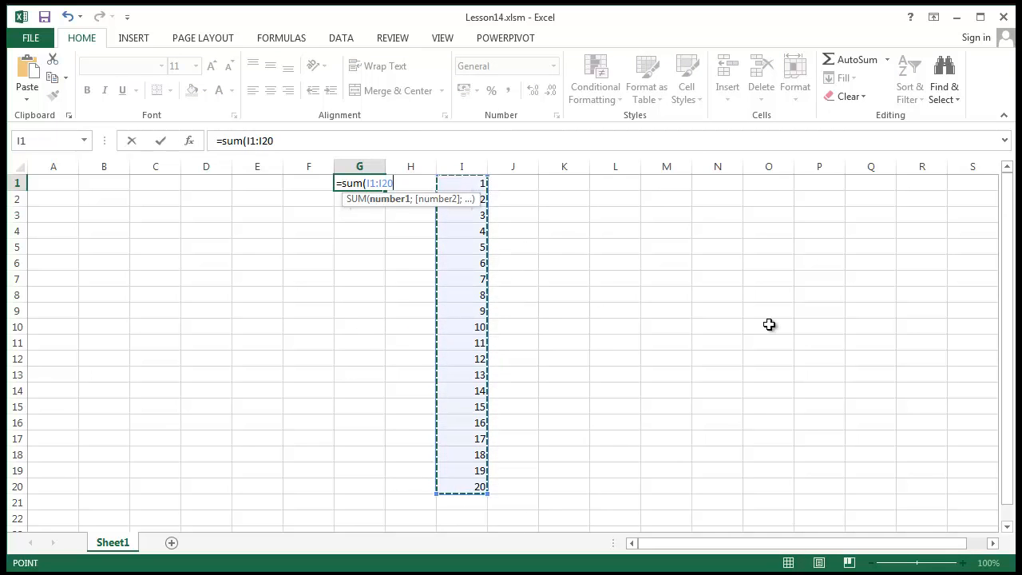
text())
key(Return)
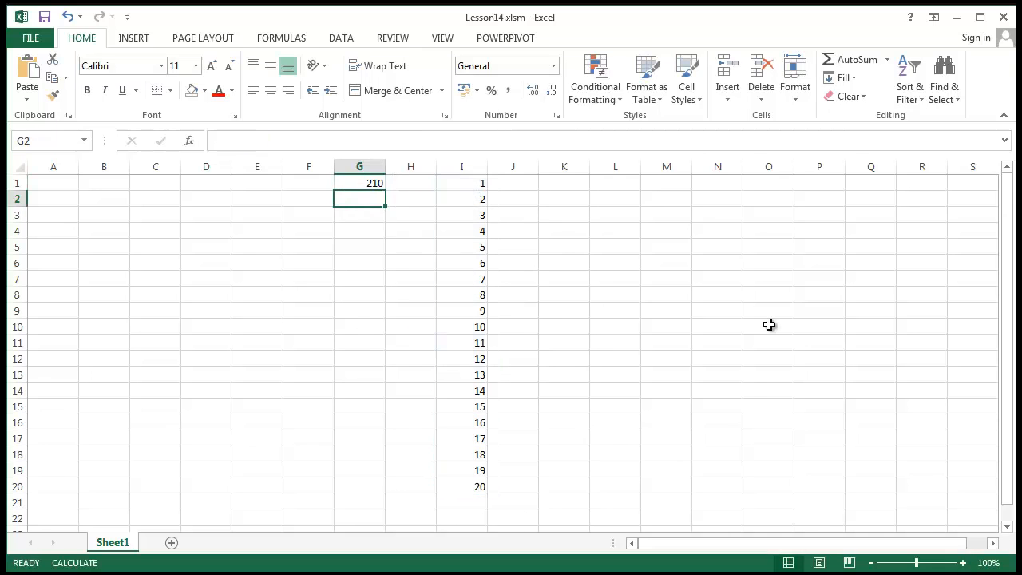
click(364, 183)
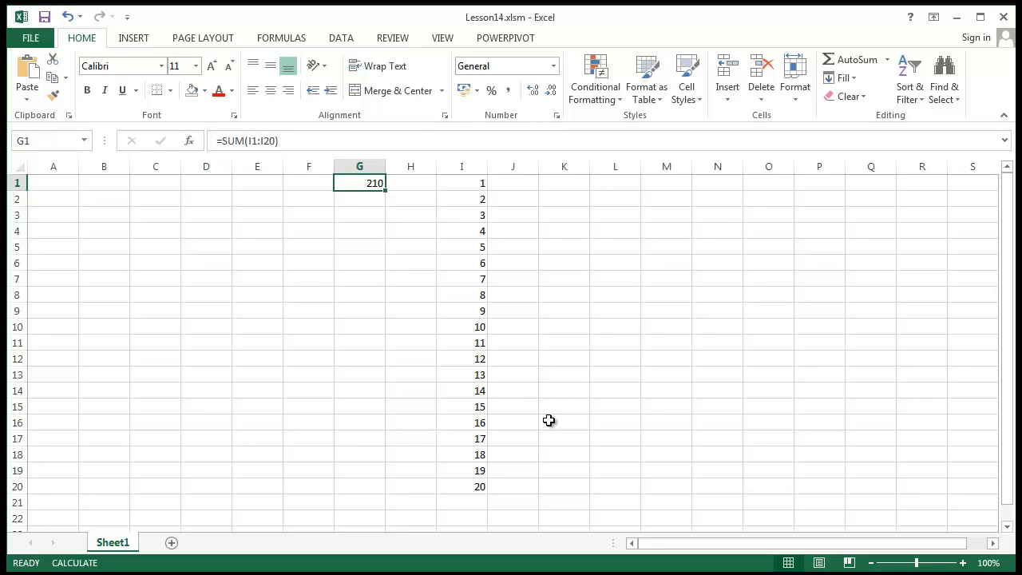
- Try to enter the incomplete formula =sum) in cell G3
click(356, 213)
text(=sum))
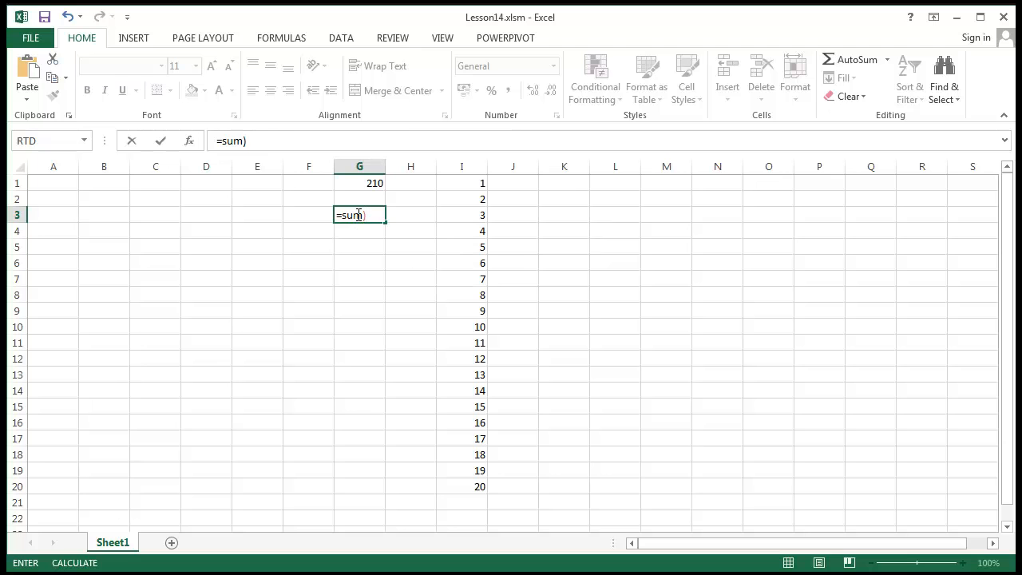
key(BackSpace)
text())
key(Return)
click(492, 385)
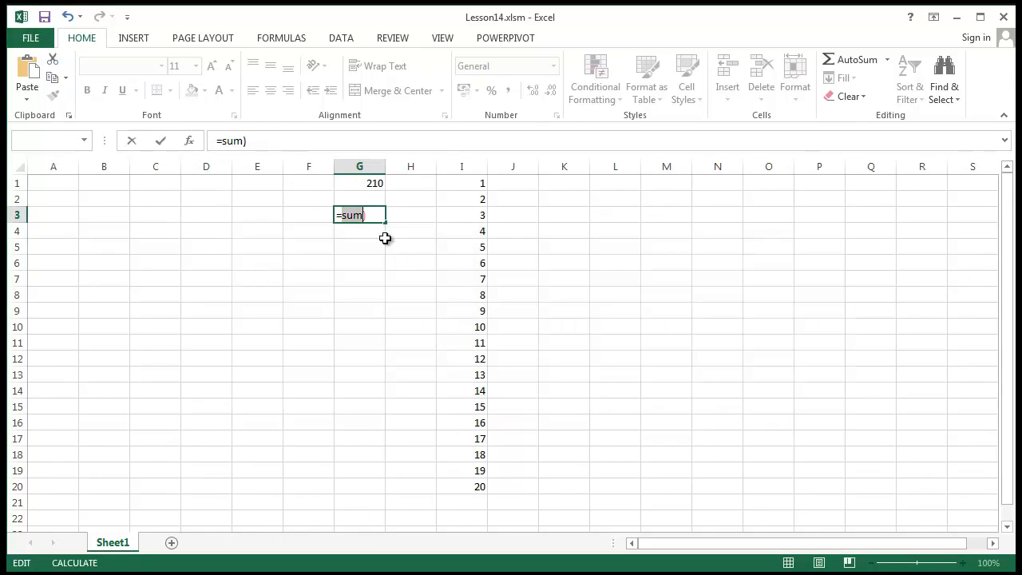
- Correct the formula in cell G3 to =SUM(I1:I10;I11:I20), giving the two halves of the series as separate arguments
click(372, 215)
key(BackSpace)
text(=)
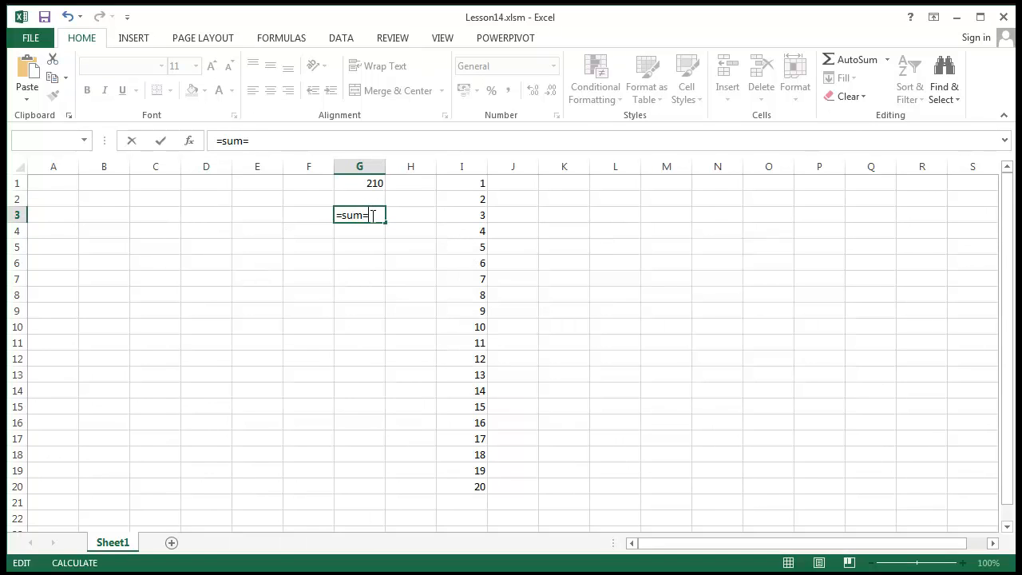
key(BackSpace)
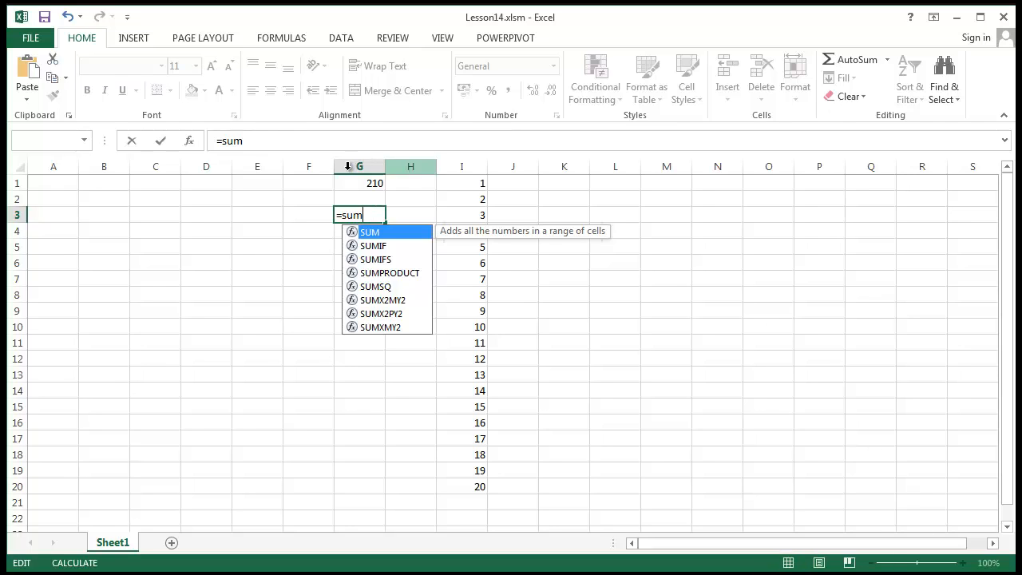
text(()
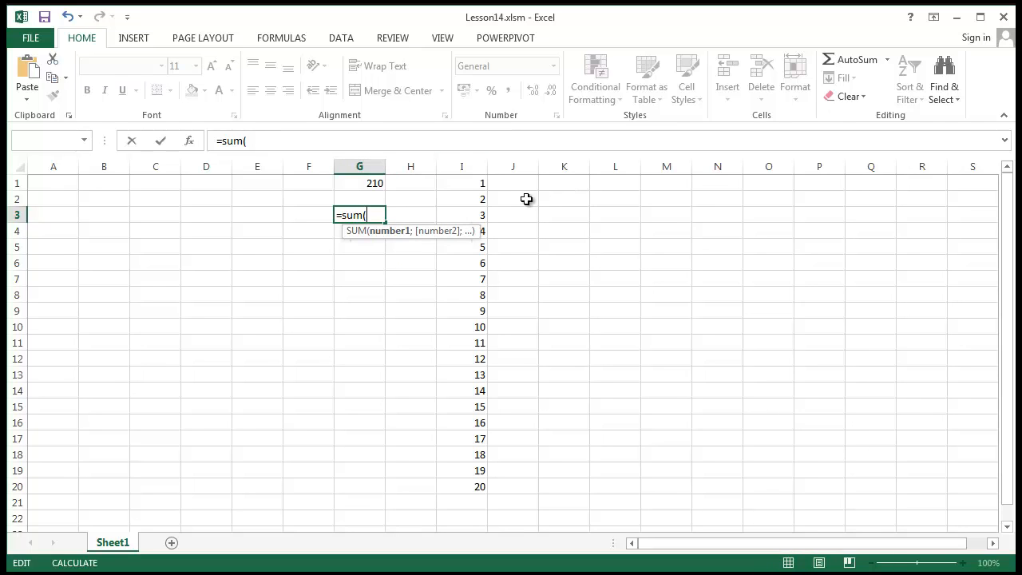
drag(472, 185, 461, 489)
text(;)
text())
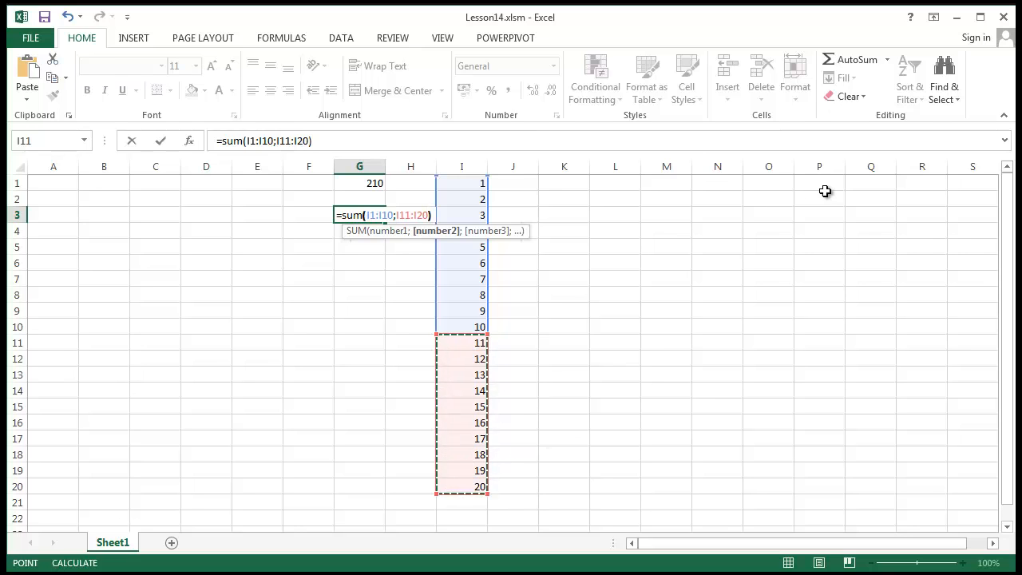
key(Return)
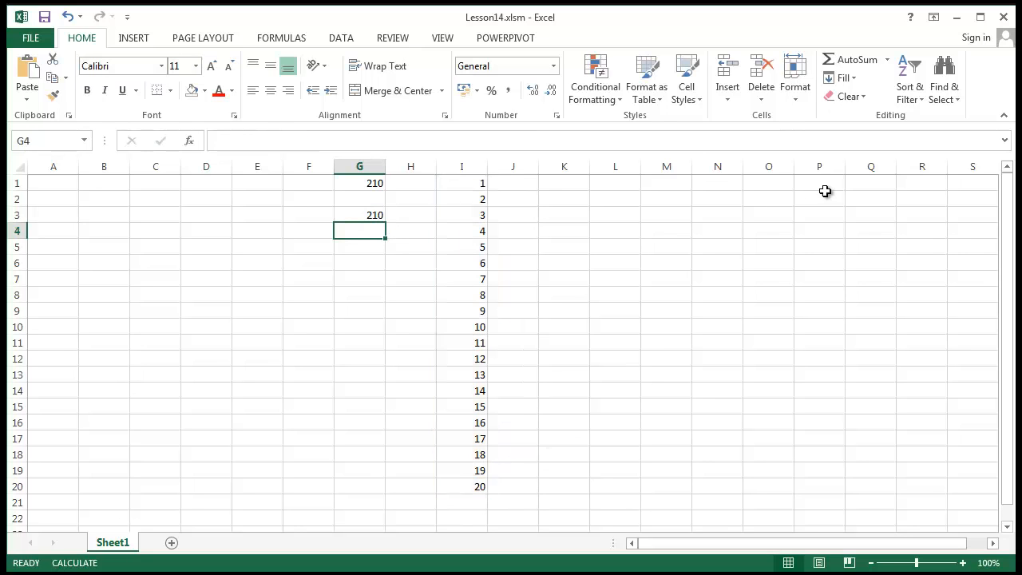
- Add the constant 12 as a third argument to the SUM formula in cell G3
click(372, 184)
click(357, 220)
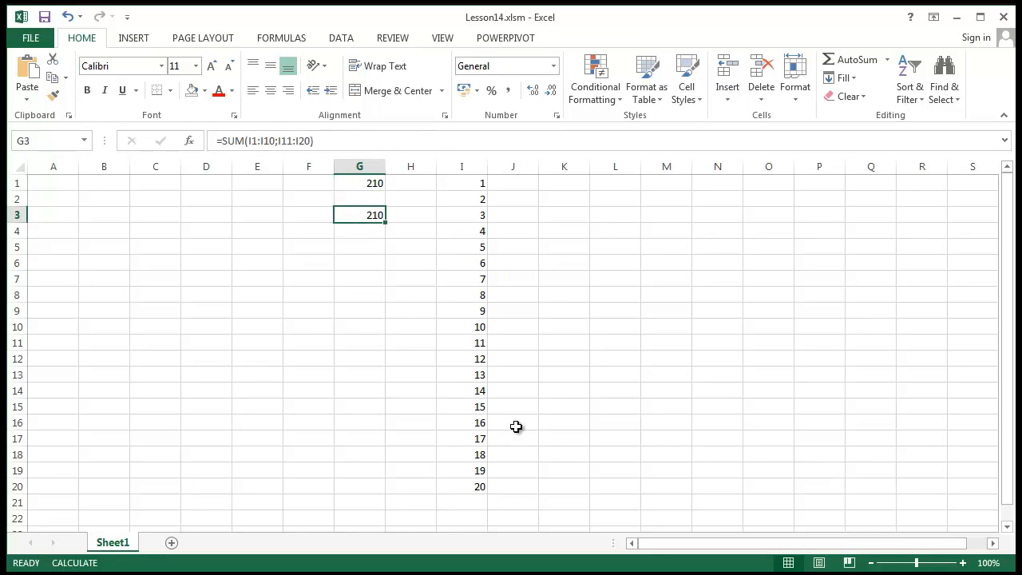
click(323, 141)
key(Left)
text(;12)
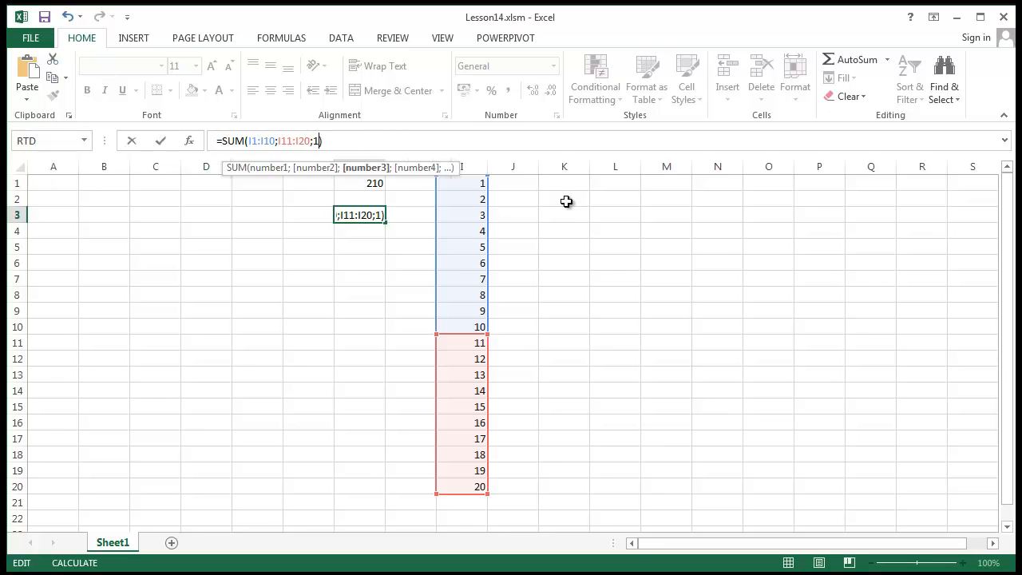
key(Return)
click(359, 212)
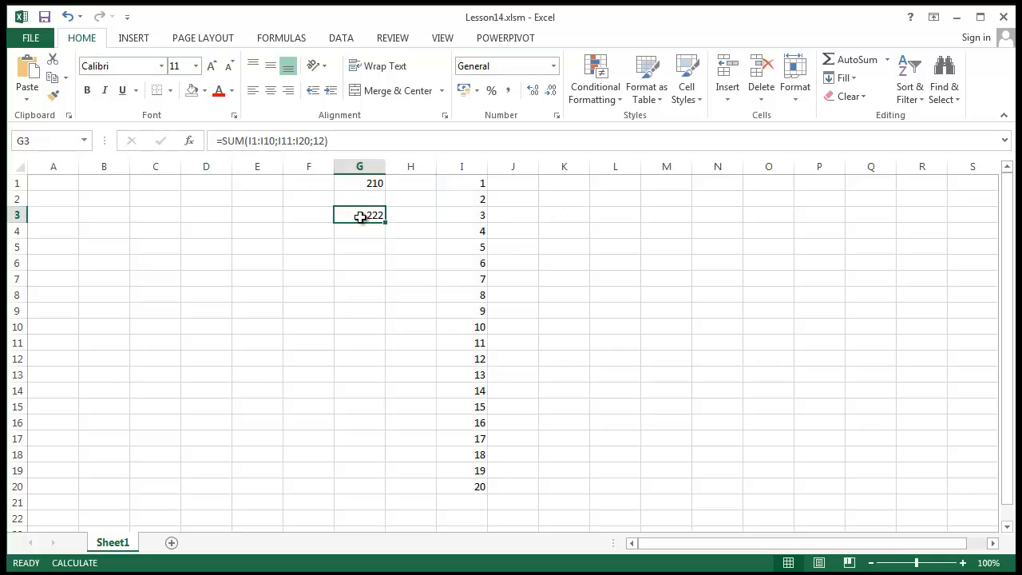
- Enter the label Sum in cell F1 beside the total
key(alt+F11)
click(321, 187)
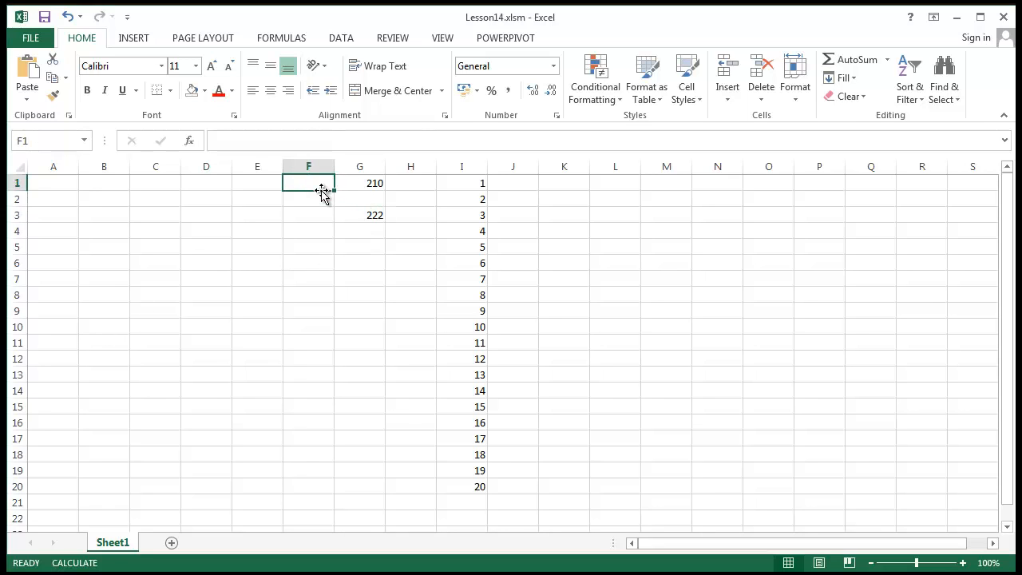
text(Sum)
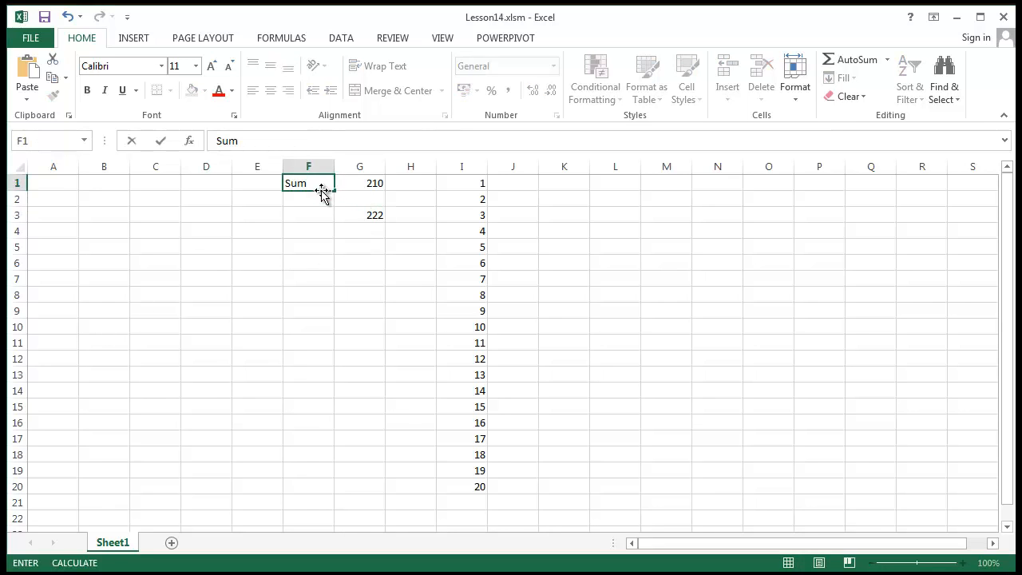
key(Return)
- Delete the formula in cell G3
drag(296, 206, 369, 235)
click(370, 216)
key(Delete)
drag(360, 277, 355, 265)
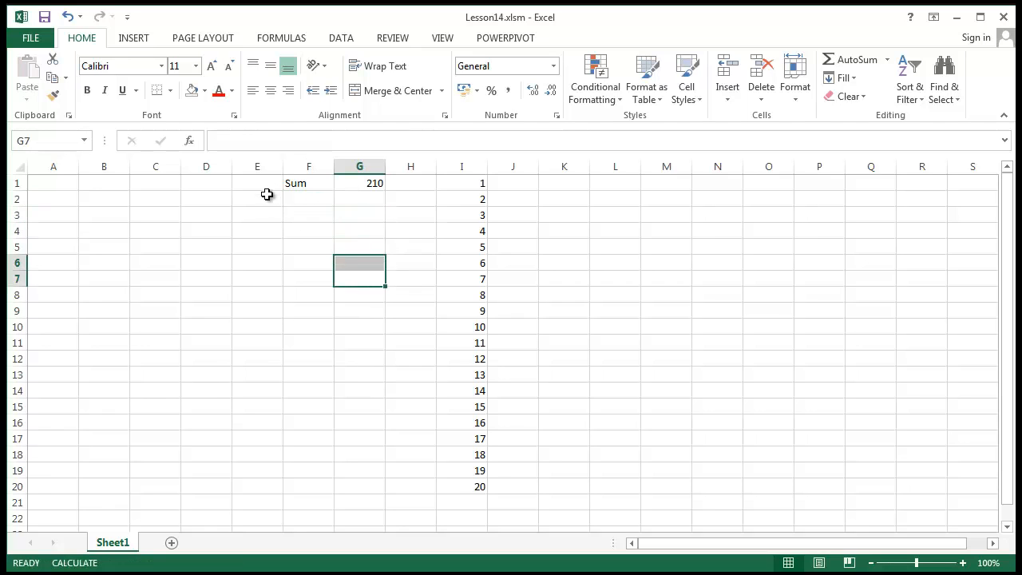
- Enter the label Avg. in cell F2, below the Sum label
click(320, 197)
text(Avg.)
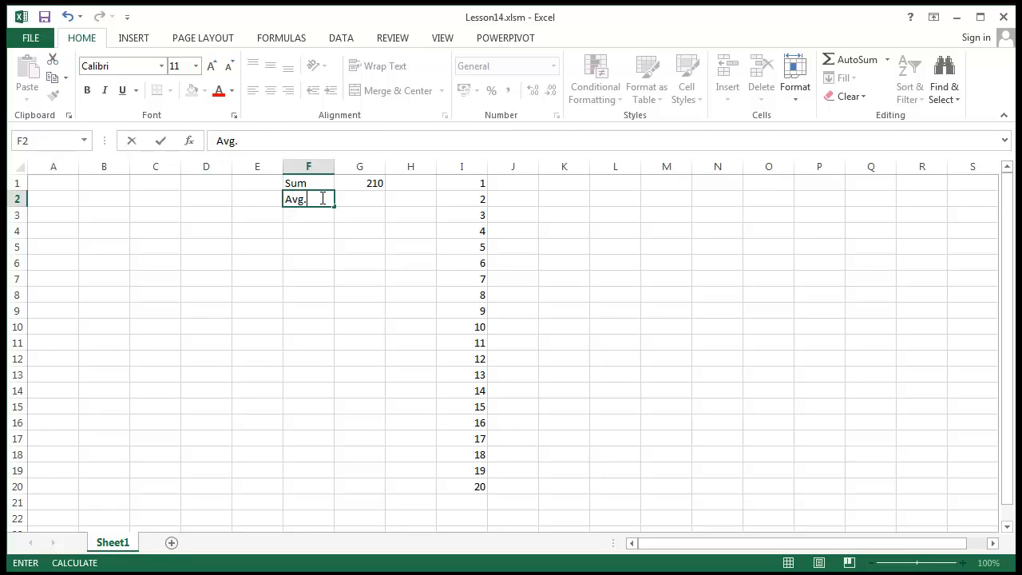
key(Return)
- Calculate the average of the number series in cell G2 with =AVERAGE(I1:I20)
click(376, 202)
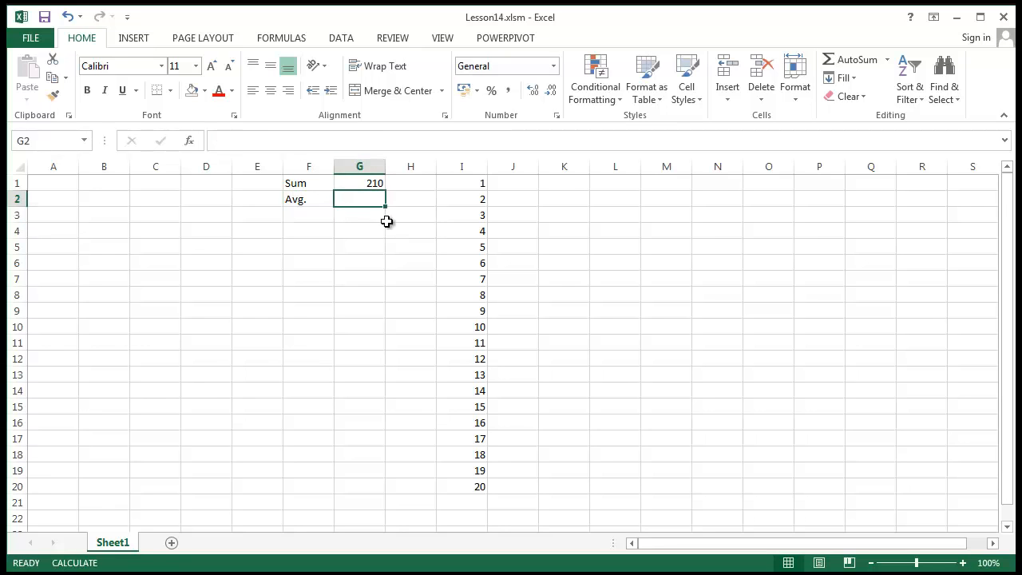
text(=)
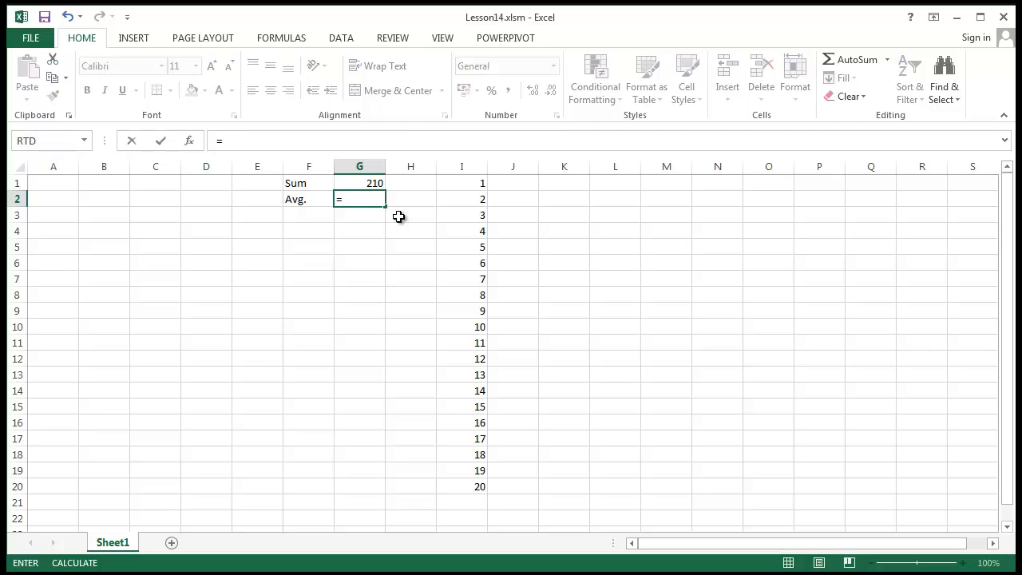
text(av)
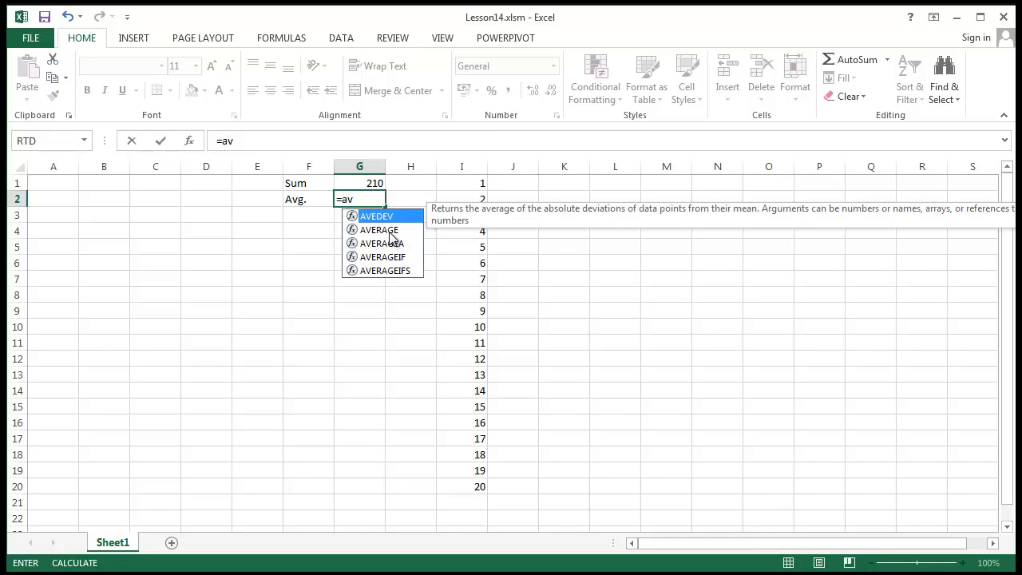
double_click(390, 230)
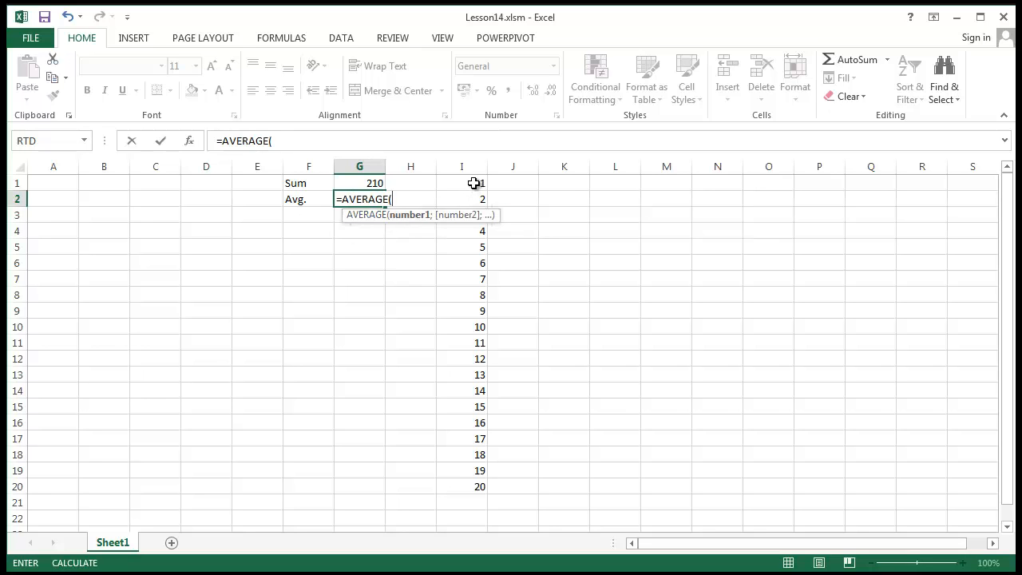
drag(471, 183, 474, 492)
text())
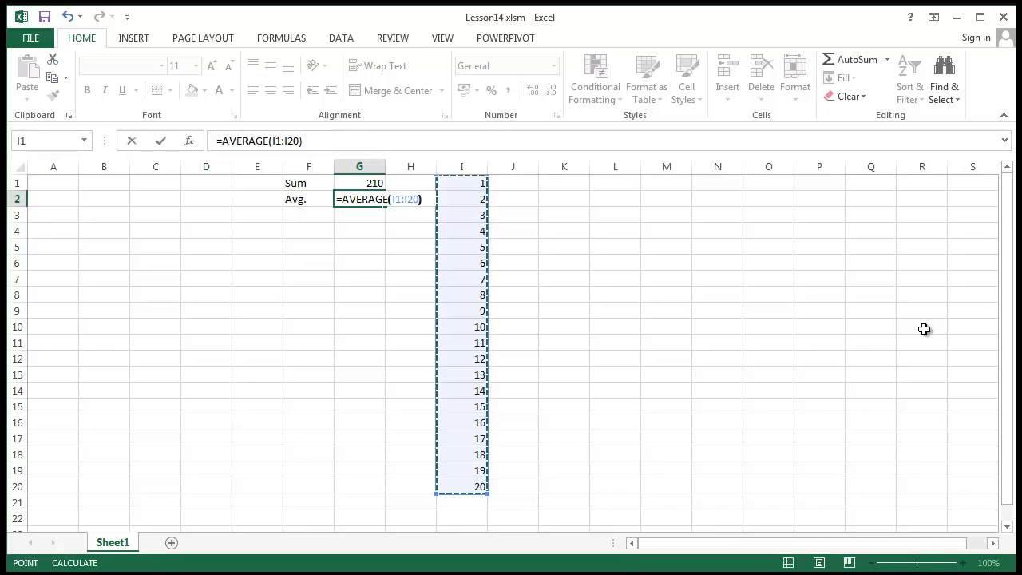
key(Return)
key(Up)
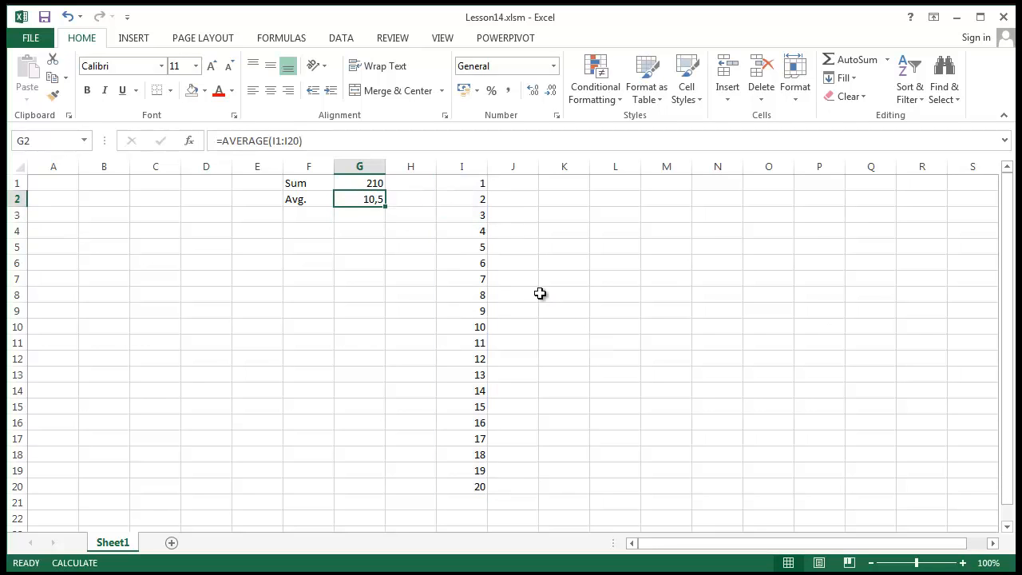
- Examine the average, count and sum summary for the selected number series I1:I20, and review the average formula in G2
drag(467, 185, 472, 484)
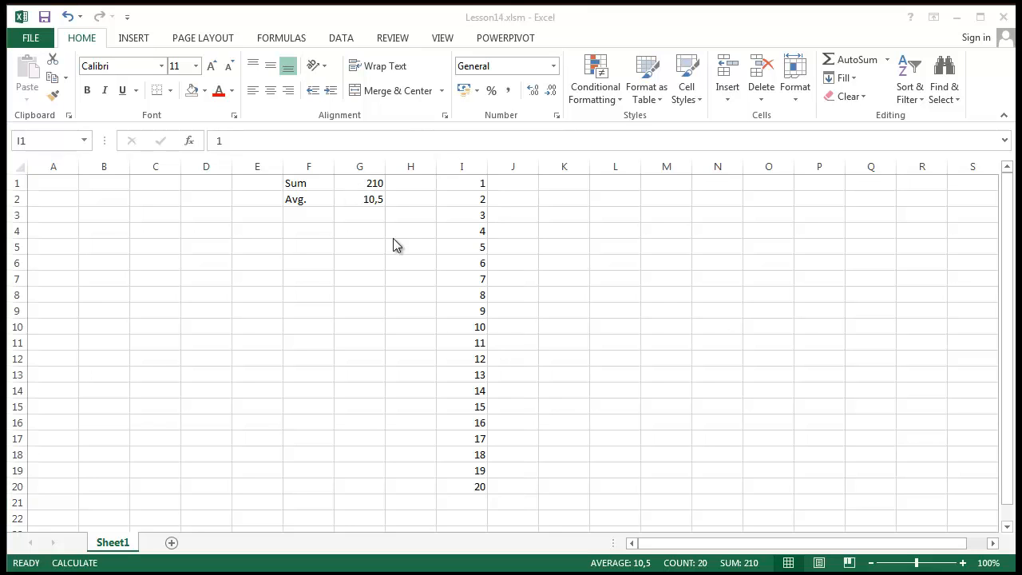
click(353, 200)
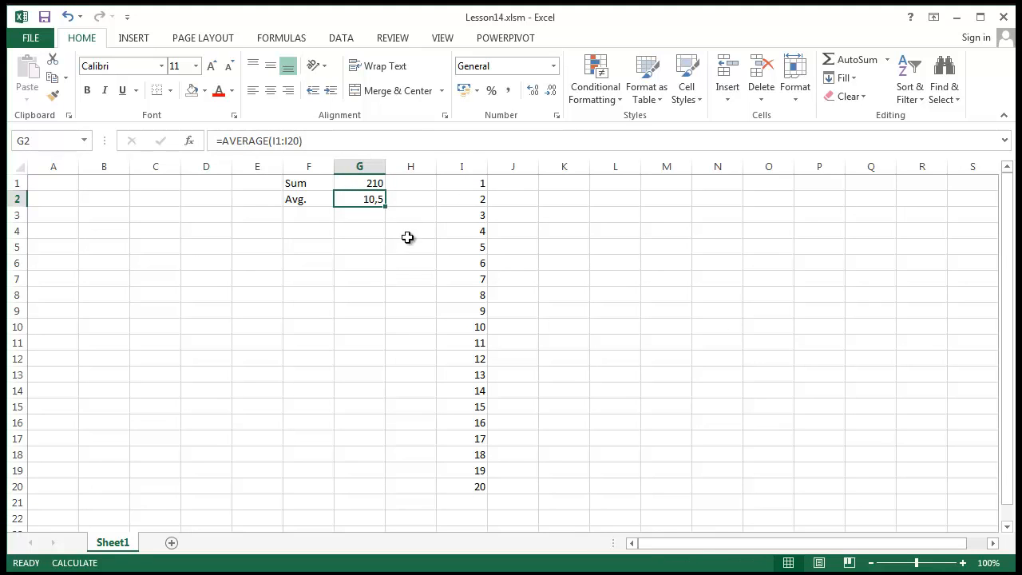
click(302, 221)
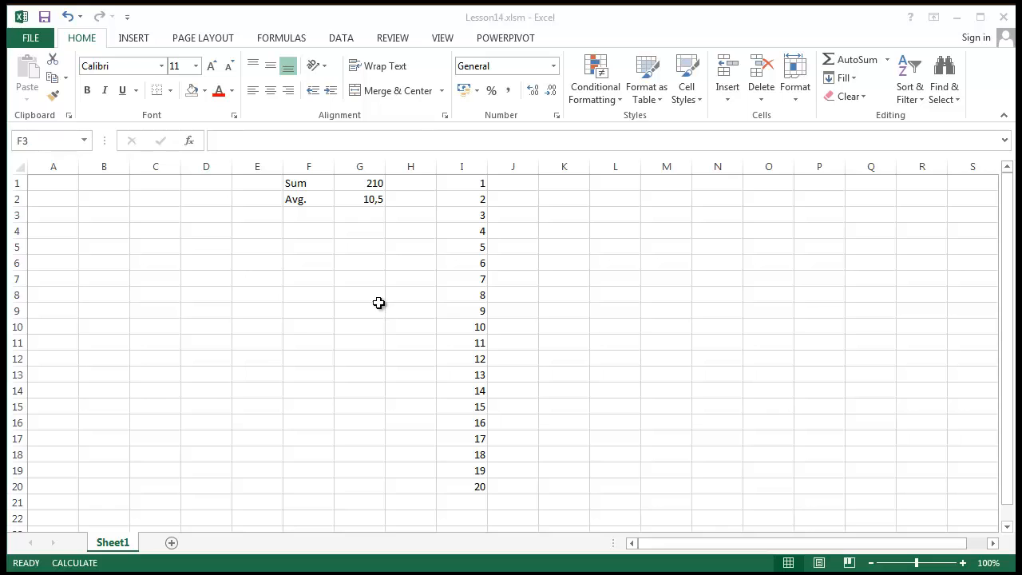
click(646, 289)
drag(465, 184, 458, 479)
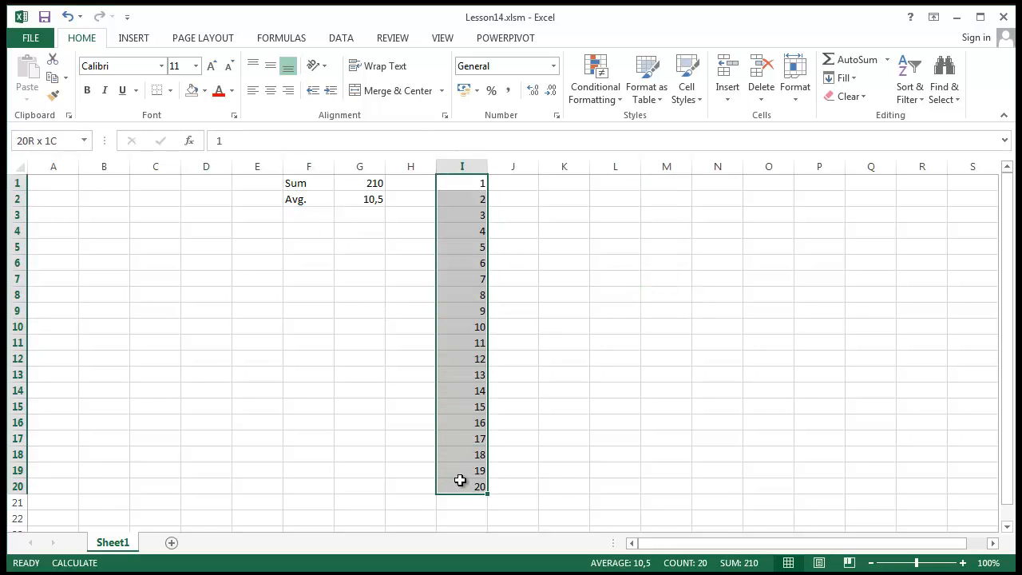
click(769, 409)
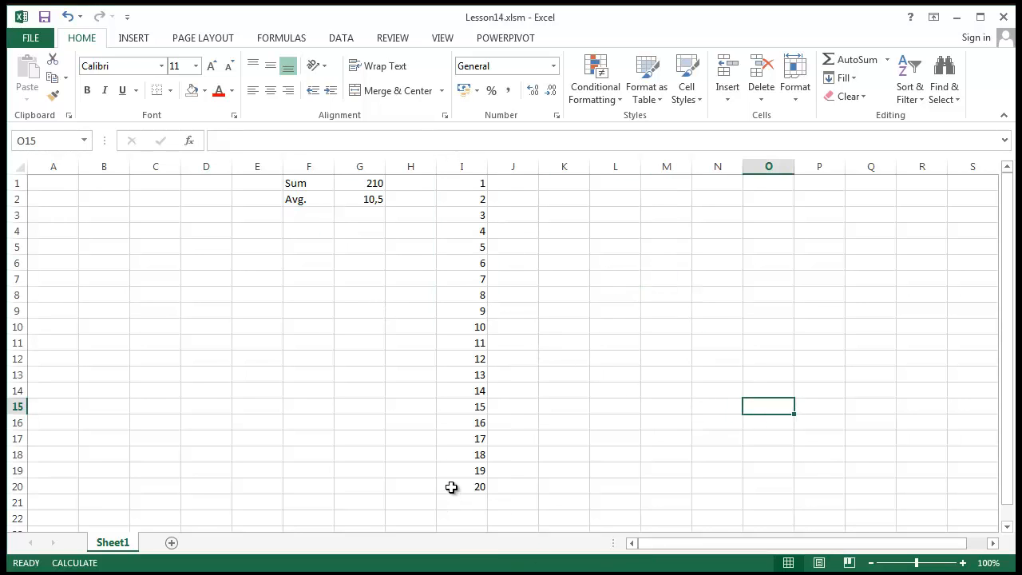
drag(458, 182, 476, 479)
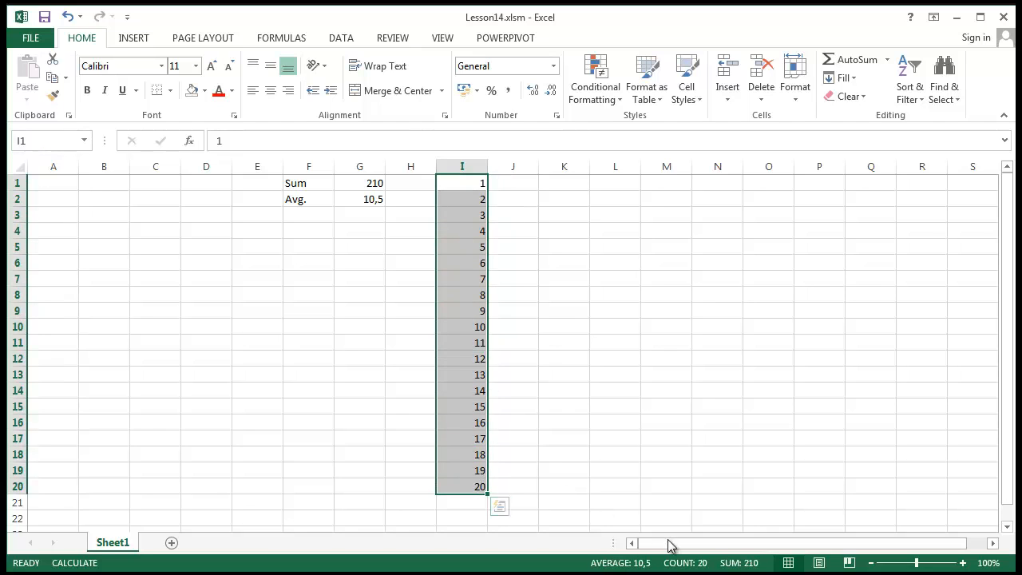
click(625, 230)
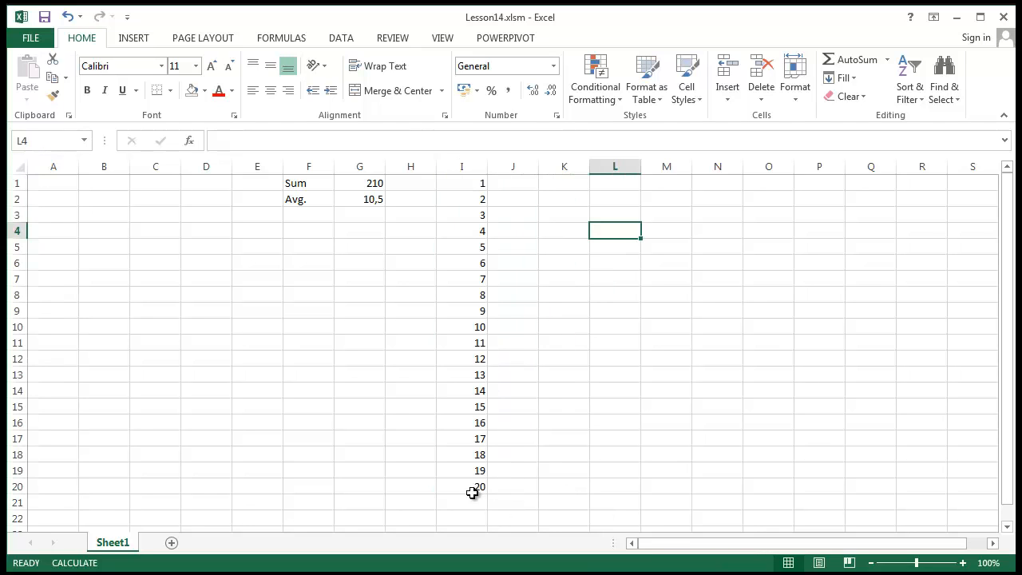
click(474, 500)
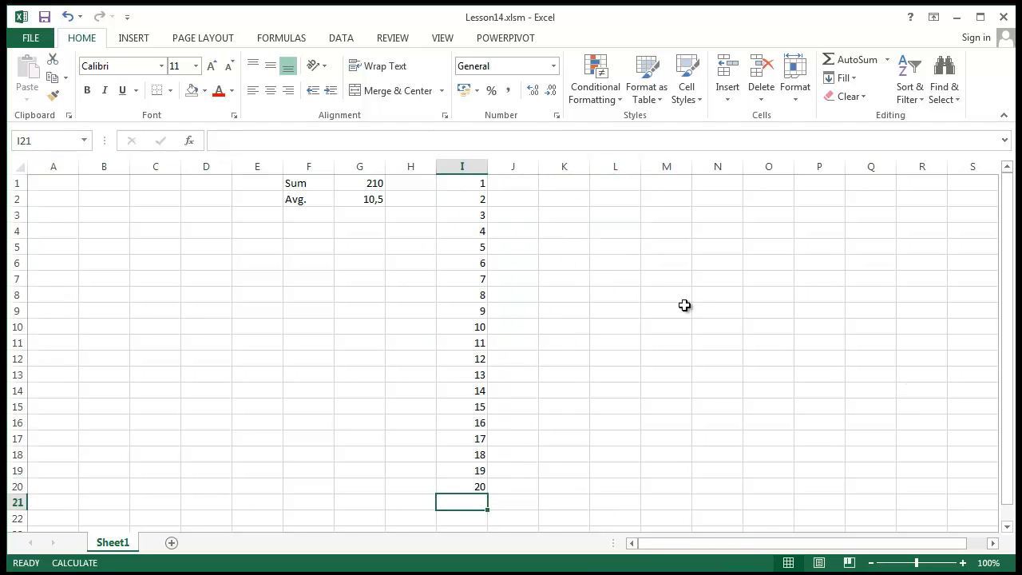
- Enter A, B and C in cells J1 to J3 and fill the repeating pattern down to J20
click(507, 185)
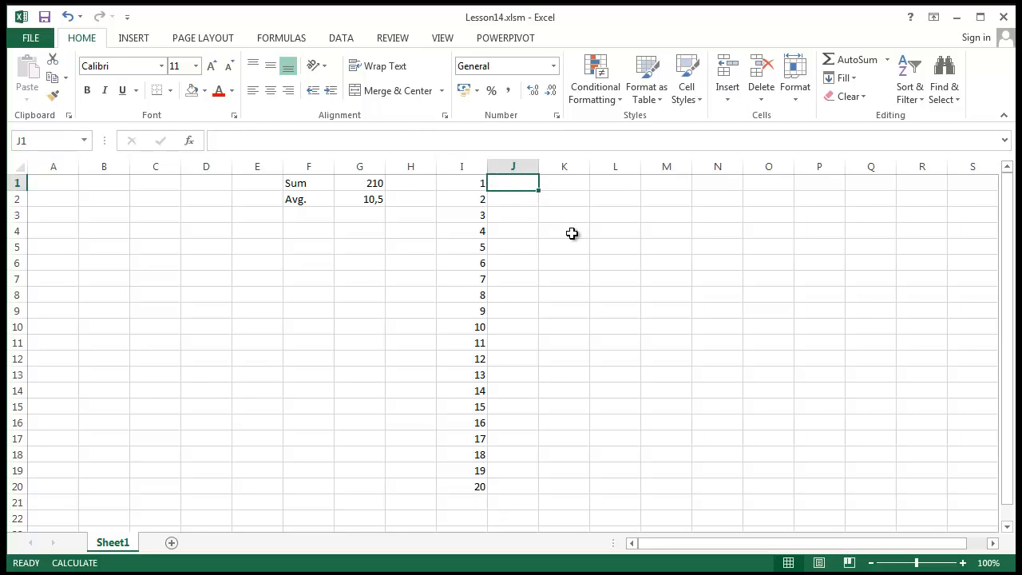
text(A)
key(Return)
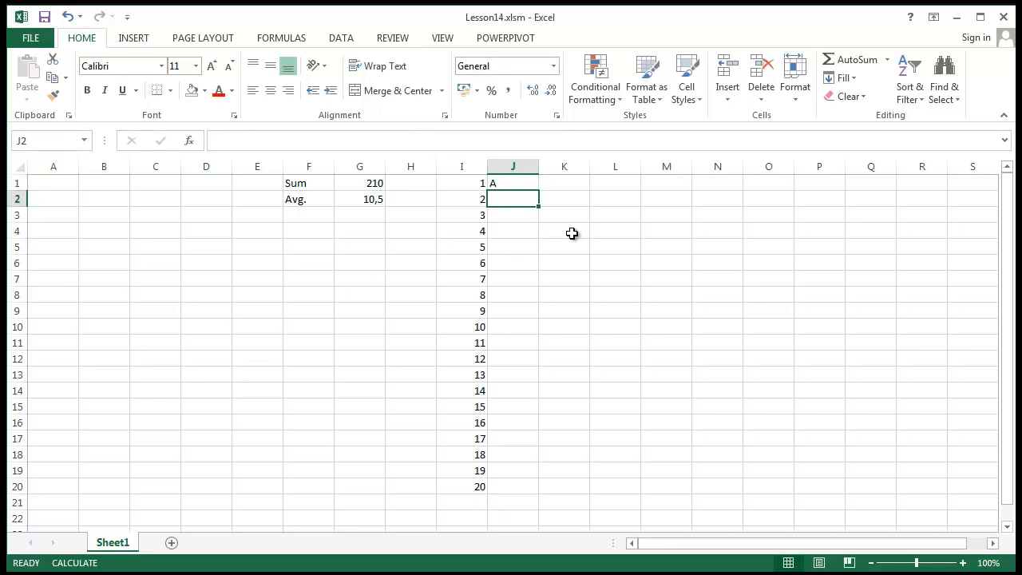
text(B)
key(Return)
text(C)
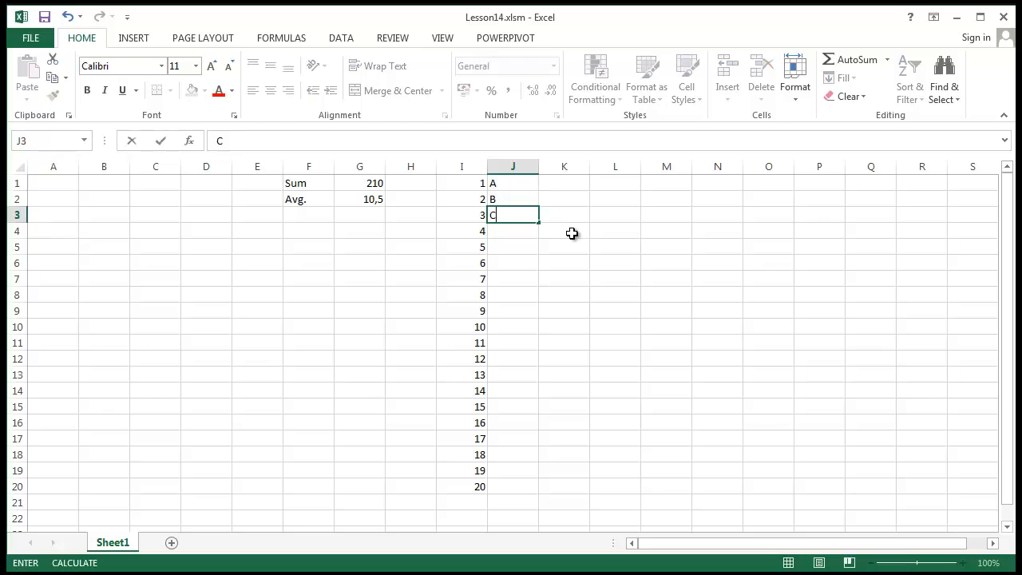
key(Return)
drag(492, 183, 523, 489)
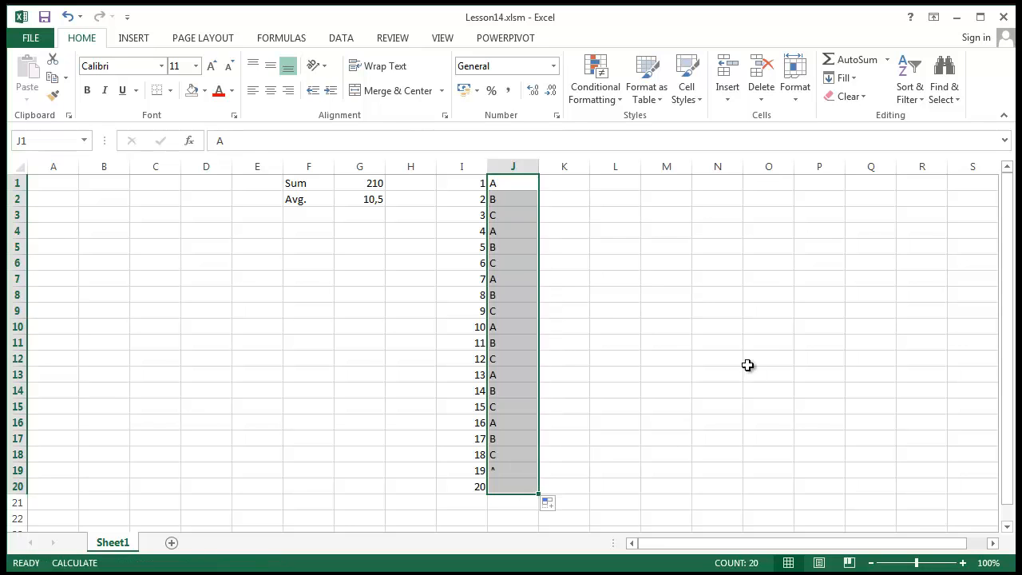
click(746, 363)
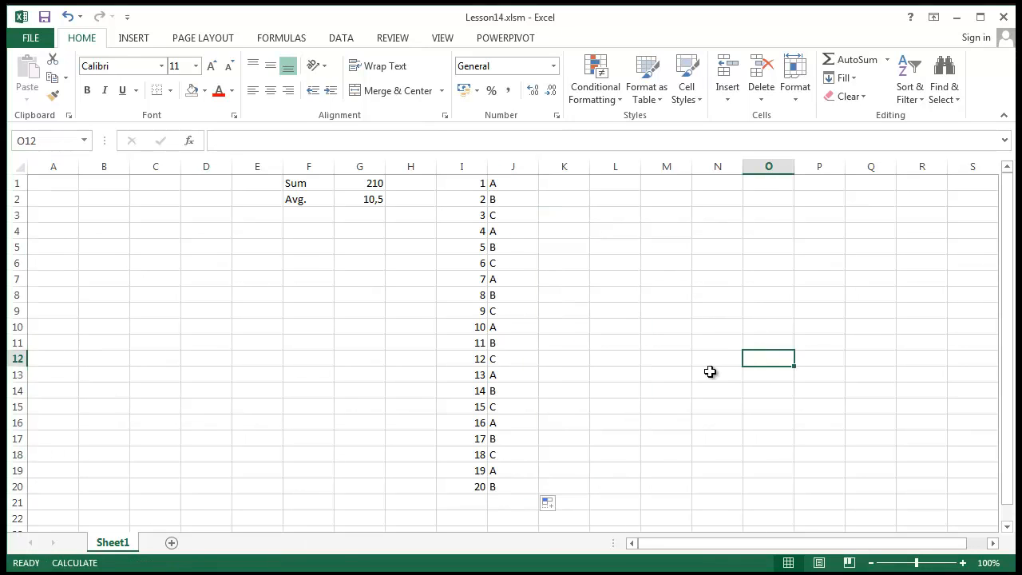
- Count the numbers in the series in cell F3 with =COUNT(I1:I20), correcting the unbalanced parentheses
click(301, 213)
text(=)
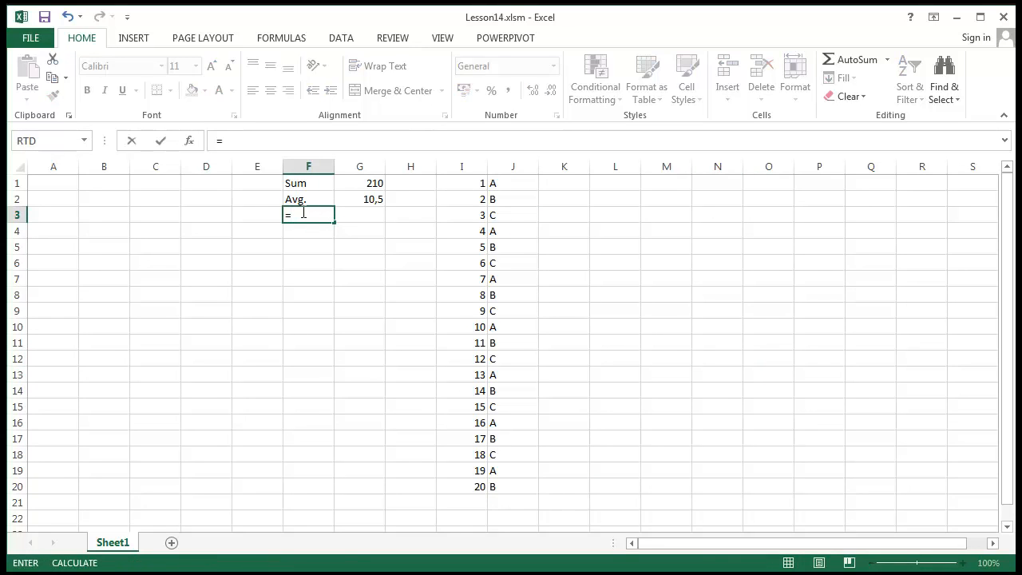
text(cou)
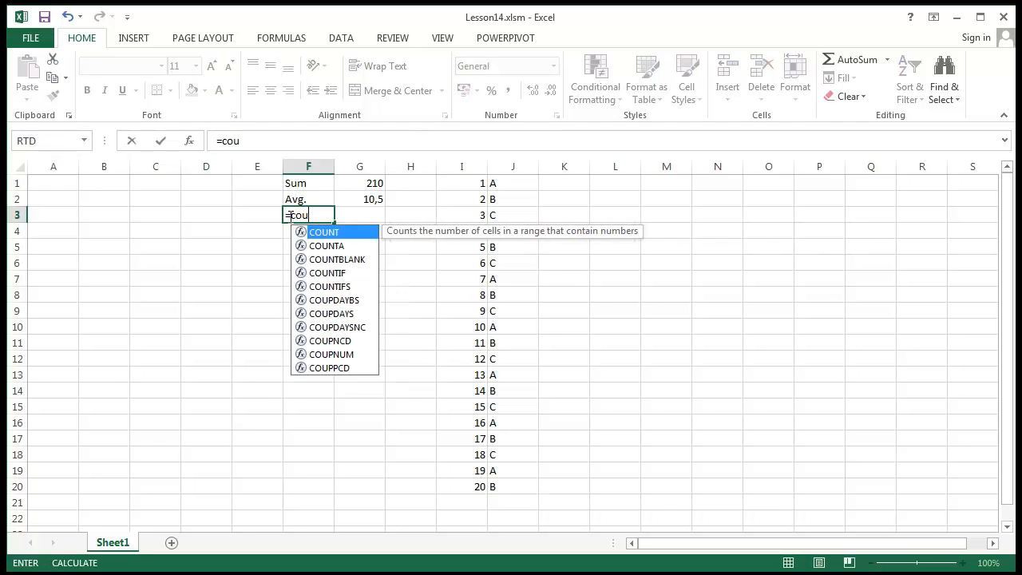
double_click(323, 233)
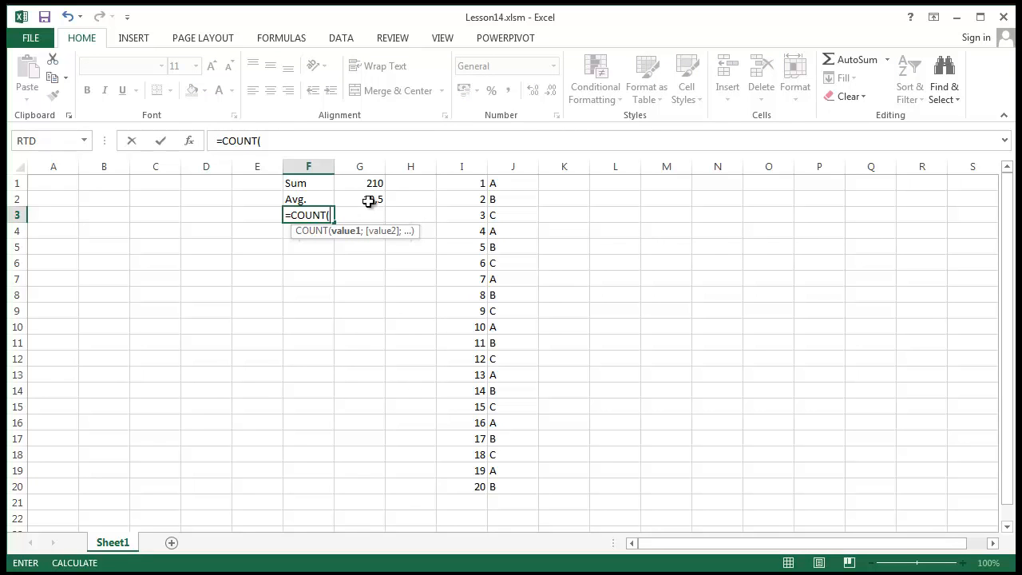
text(()
drag(458, 186, 471, 214)
drag(506, 303, 474, 485)
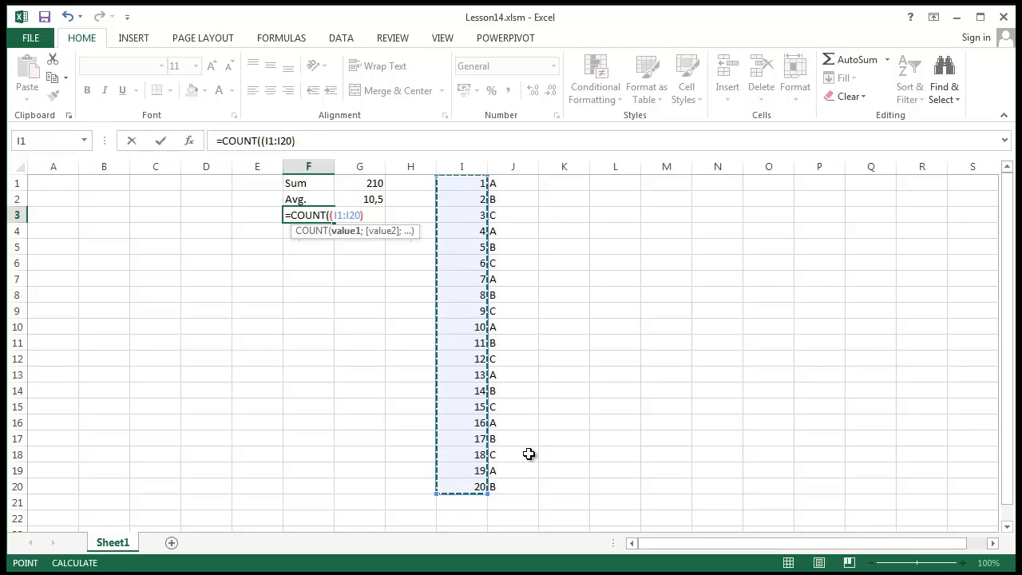
text())
key(Return)
click(564, 356)
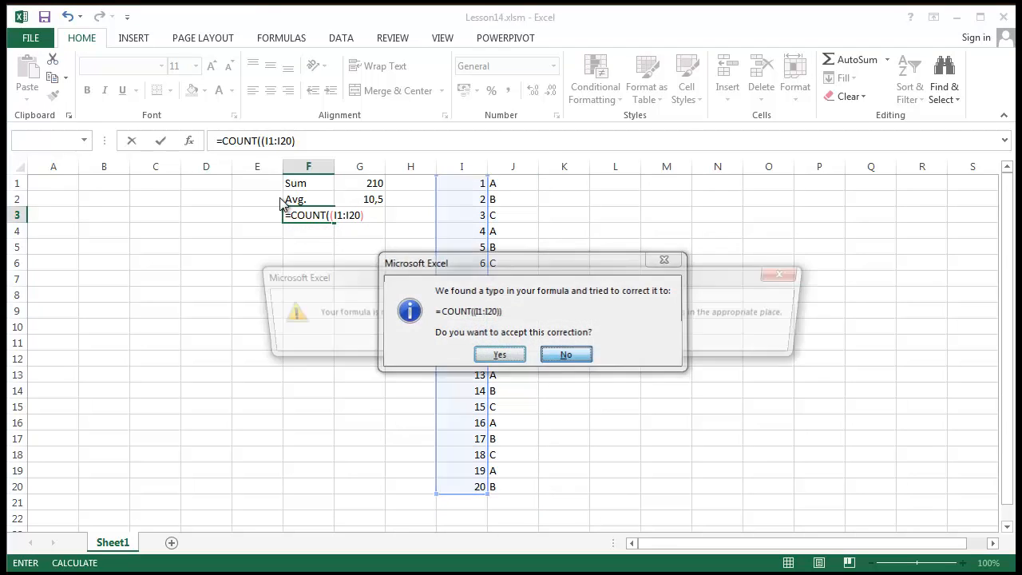
click(525, 340)
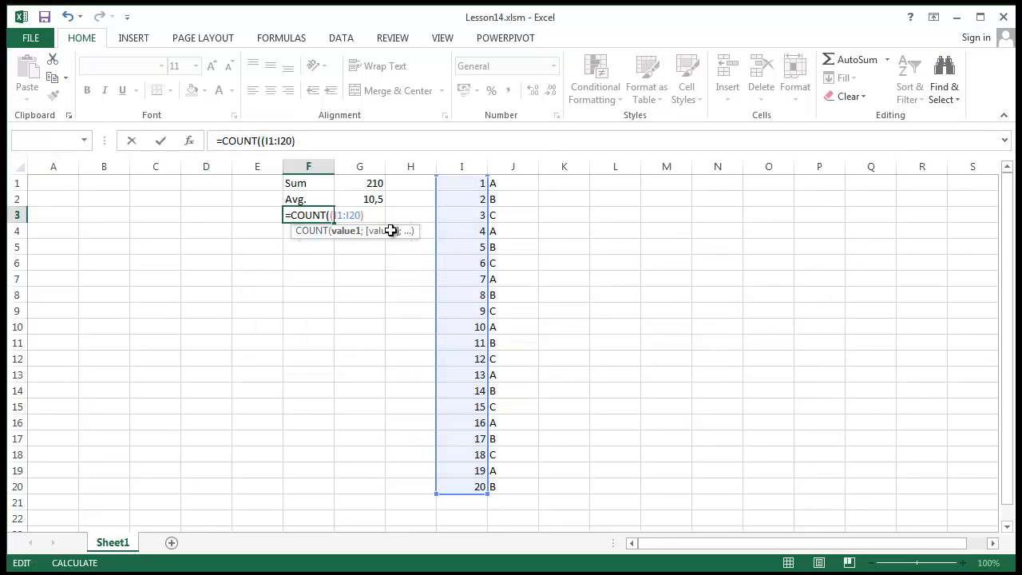
text())
key(Return)
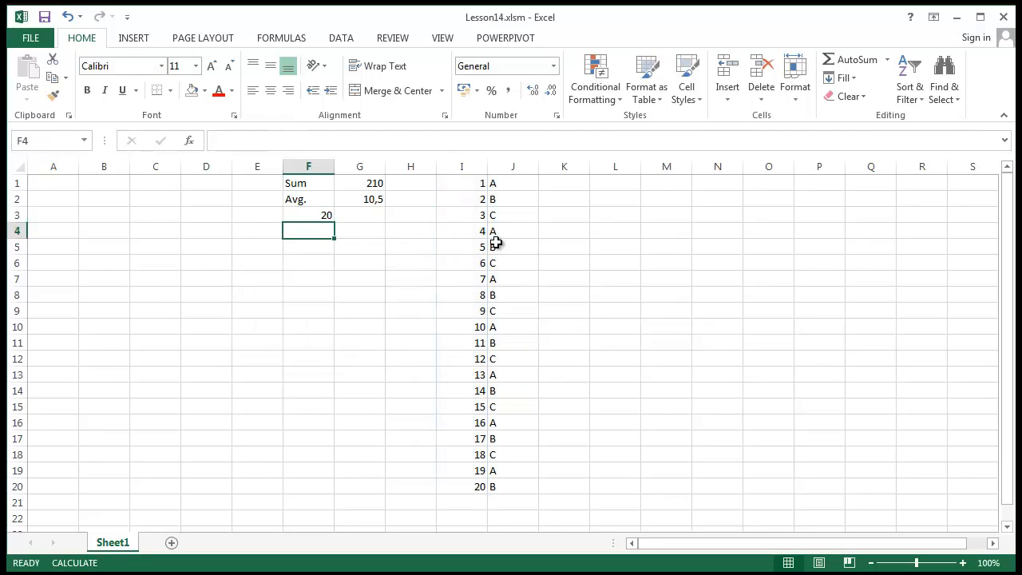
- Replace the COUNT range in cell F3 with I1:J20 so it covers both the numbers and the letters
click(296, 218)
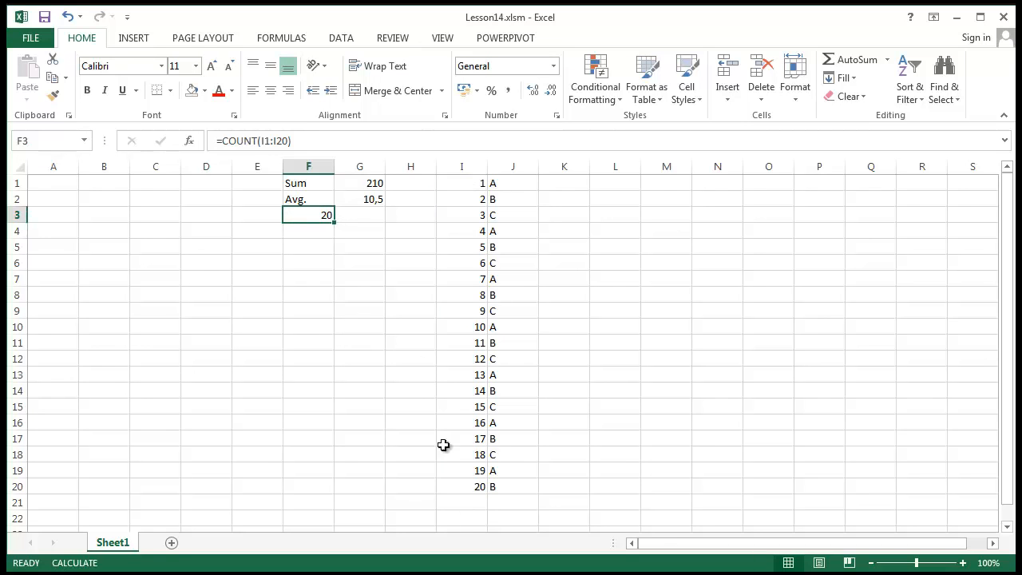
click(278, 141)
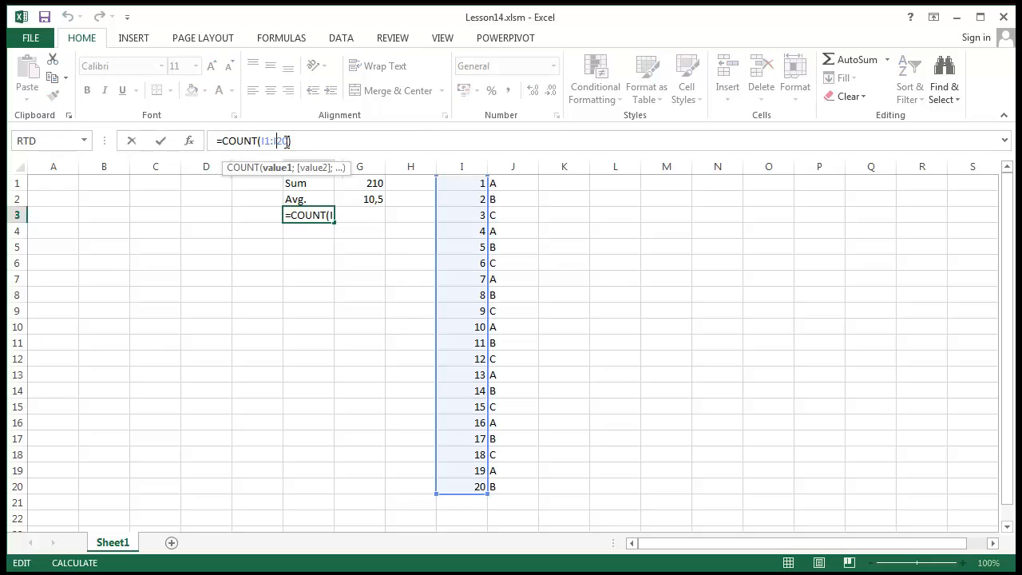
drag(291, 141, 261, 140)
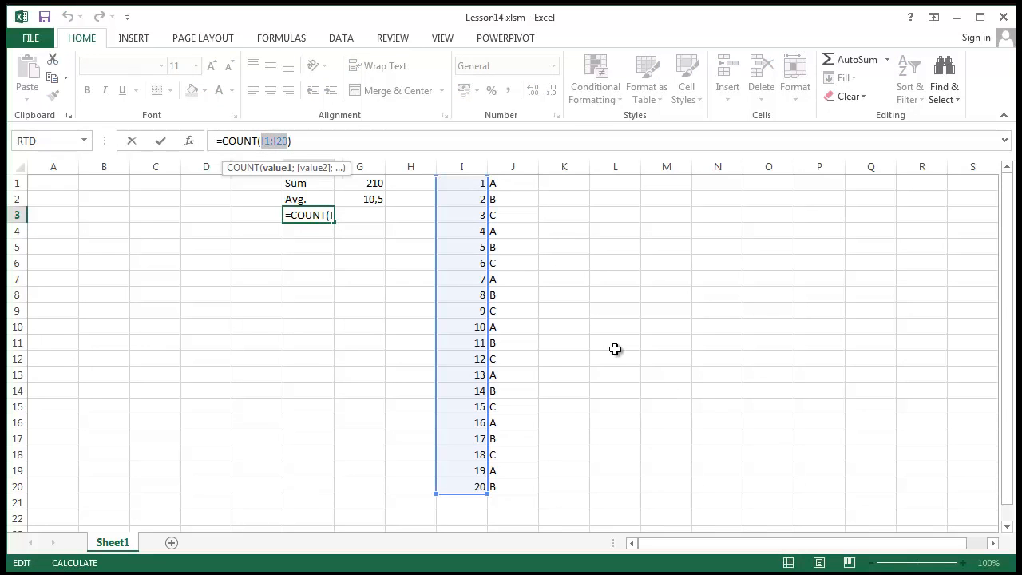
key(Delete)
drag(466, 182, 527, 490)
key(Return)
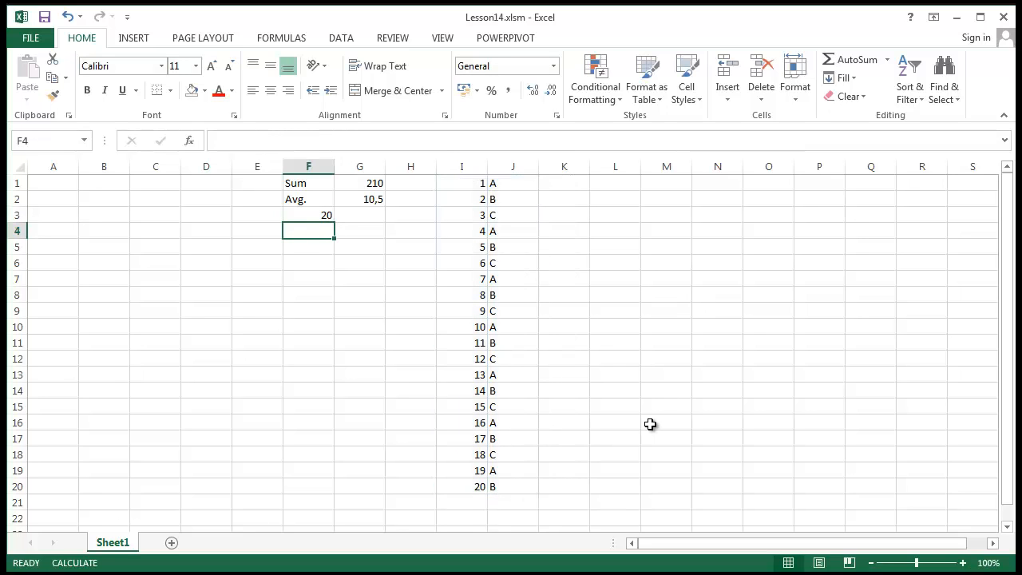
click(298, 213)
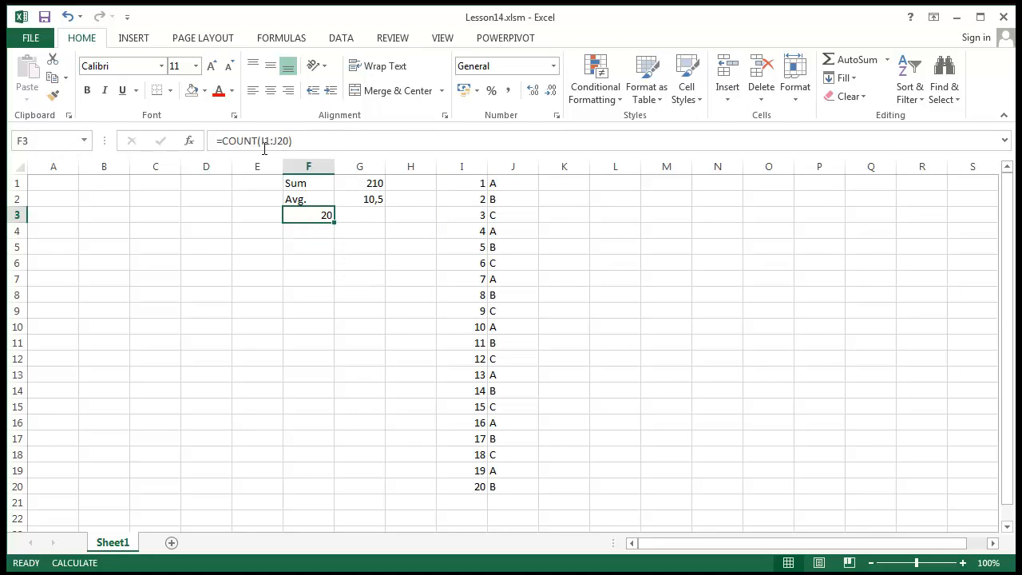
- Select the letters in J1:J20 to check the cell count for the selection
drag(523, 182, 513, 488)
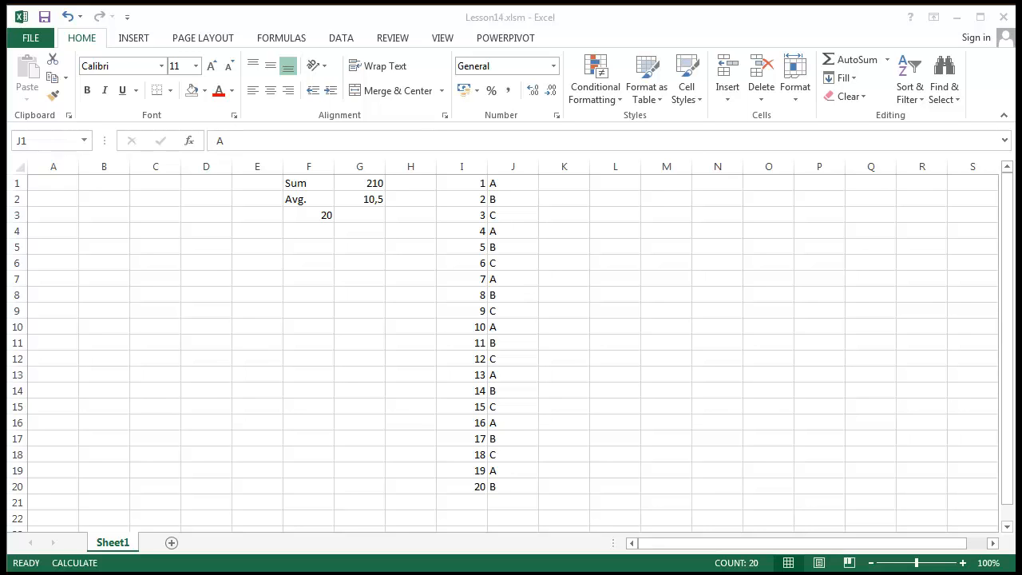
key(alt+Tab)
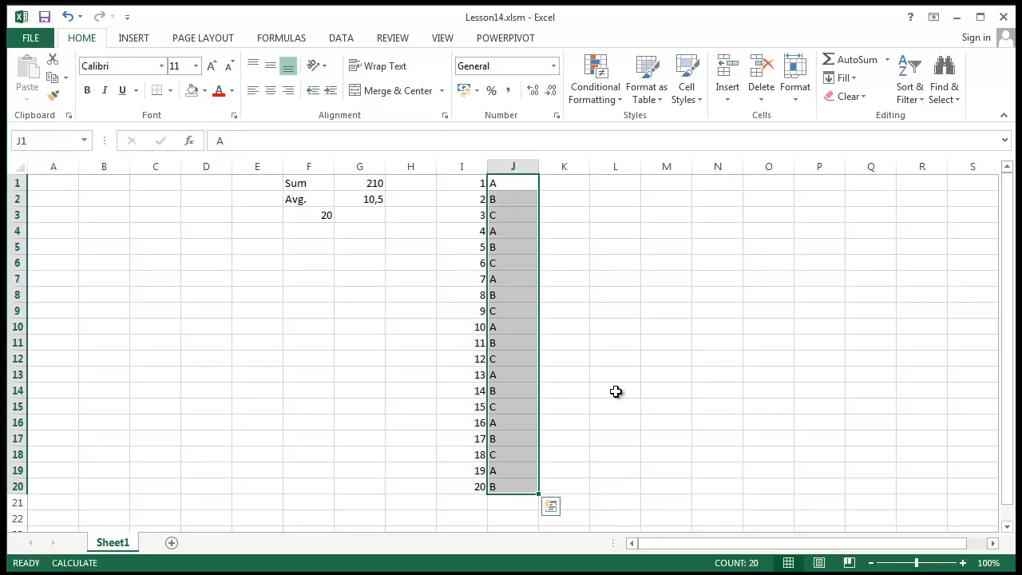
click(615, 391)
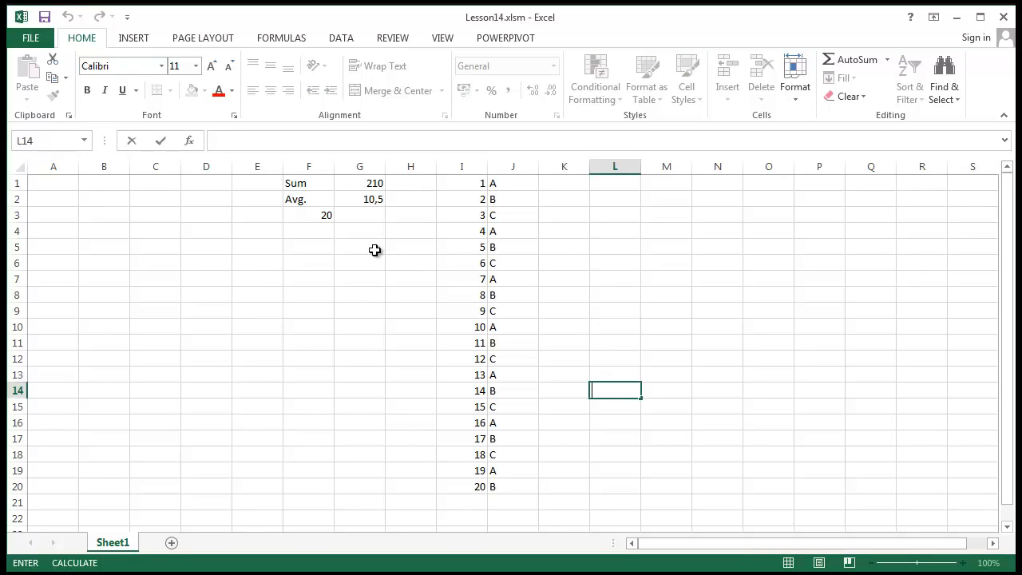
- Put the COUNT formula from cell F3 into G3 and label cell F3 as Count
click(316, 215)
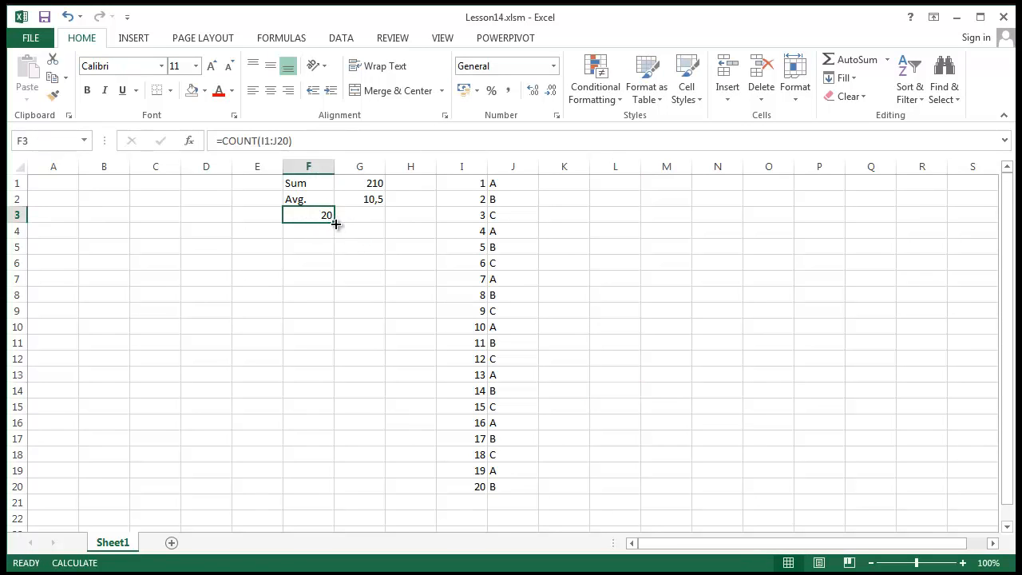
drag(335, 222, 367, 215)
key(ctrl+z)
text(Count)
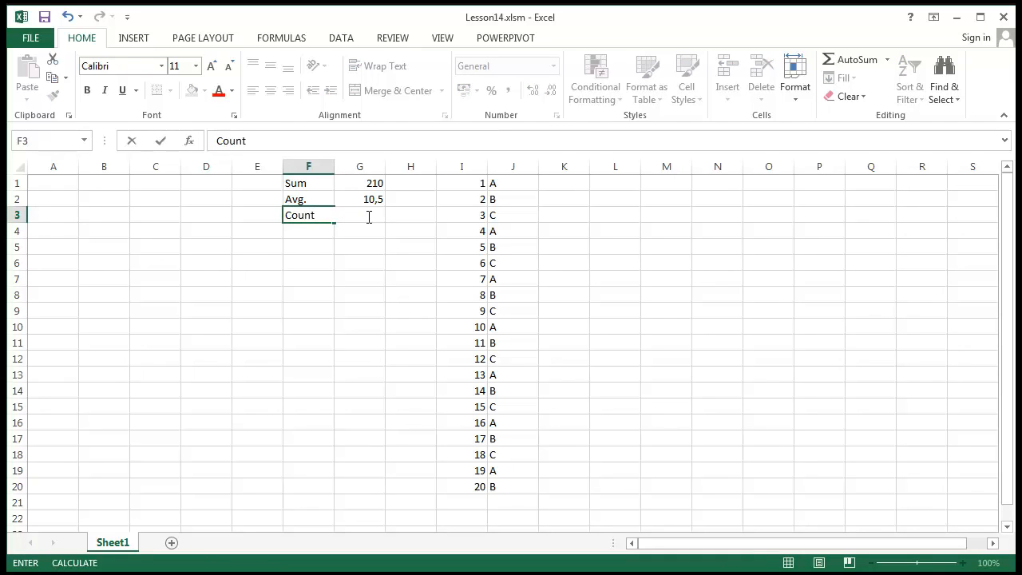
key(Return)
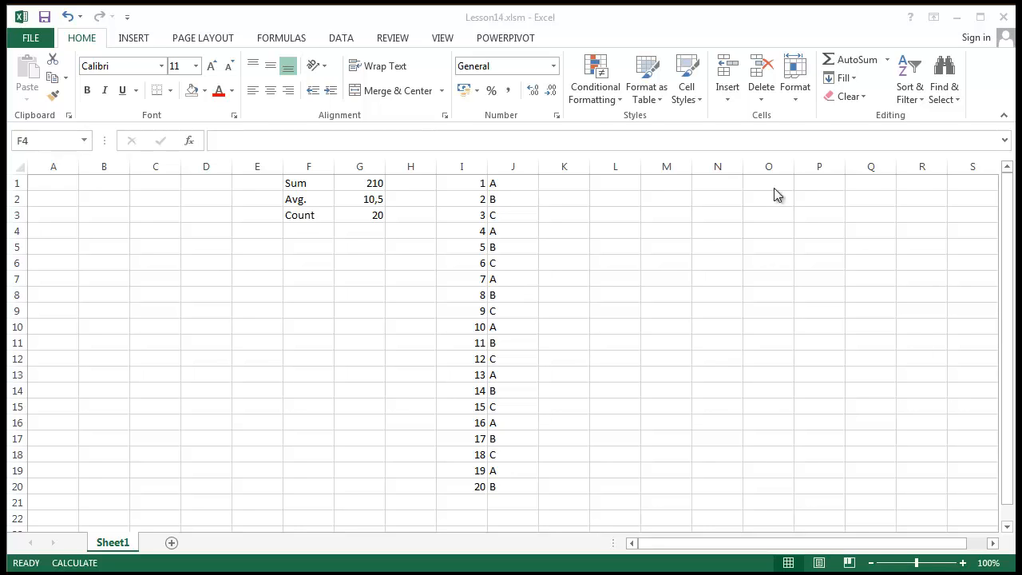
- Enter the label Int in cell F4 below the Count label
click(327, 229)
text(I)
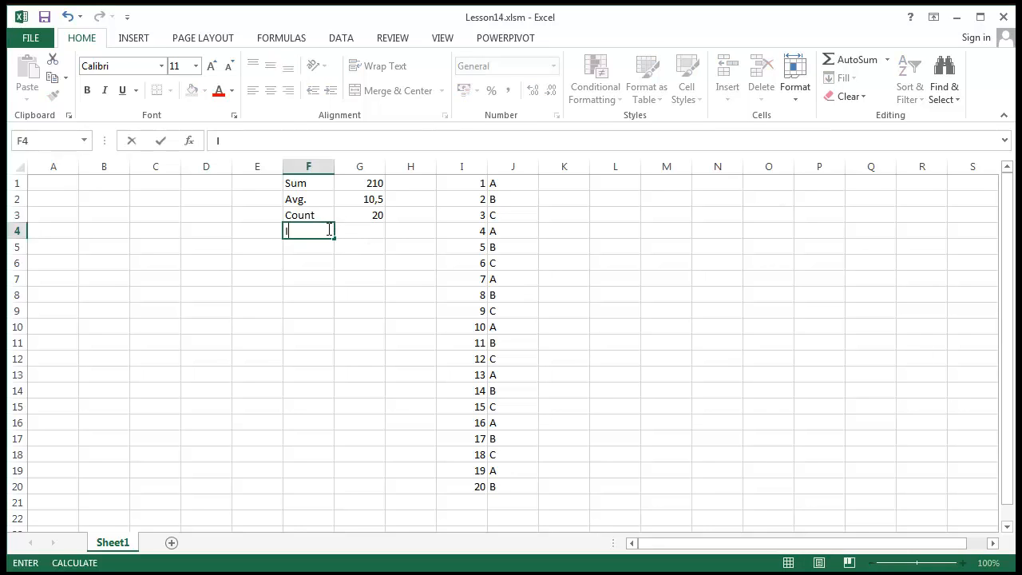
text(nt)
key(Return)
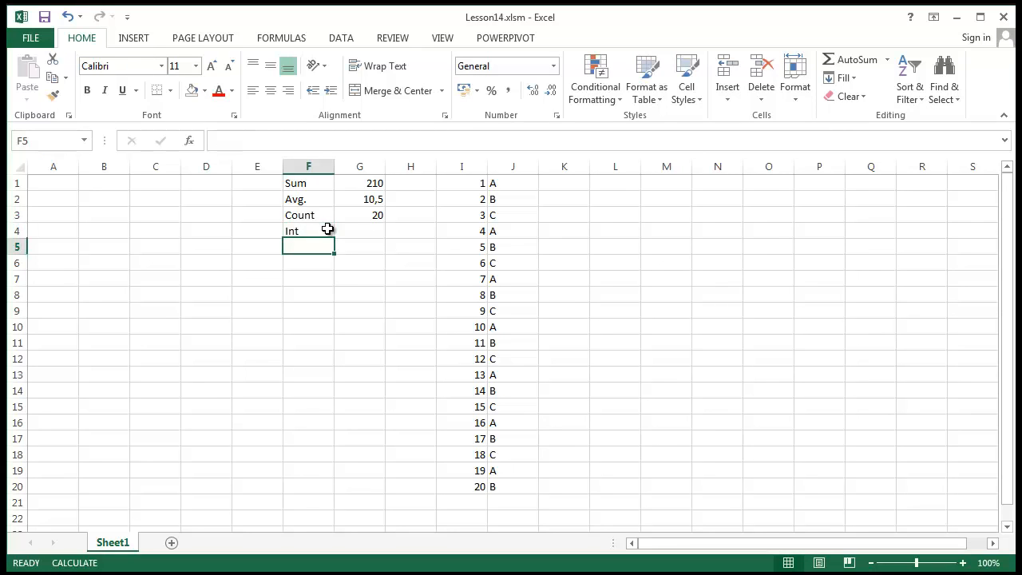
- Change the number in cell I10 to 10,5 and the one in I11 to 11,1
click(478, 496)
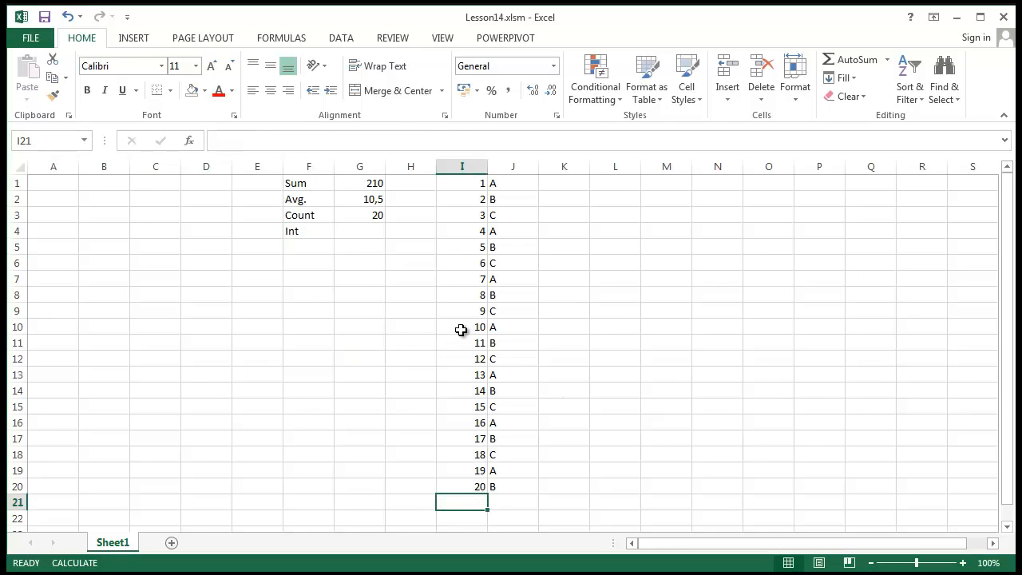
click(463, 327)
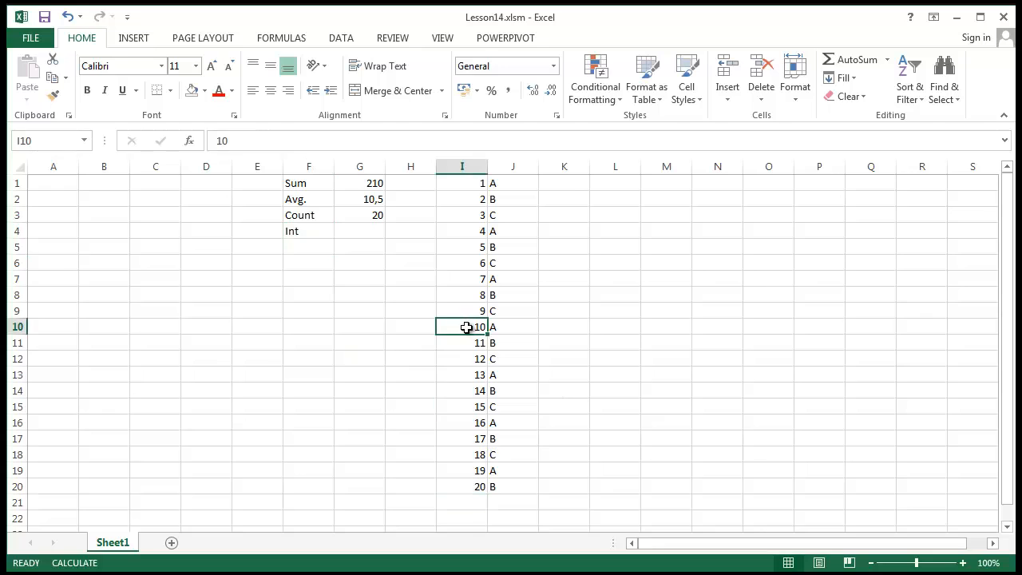
click(262, 138)
text(,5)
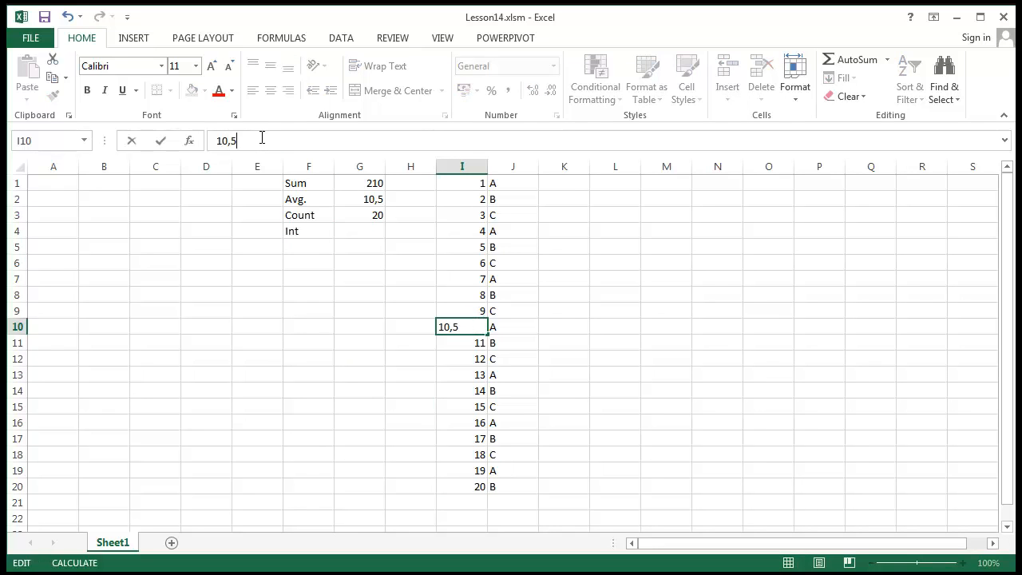
key(Return)
click(253, 131)
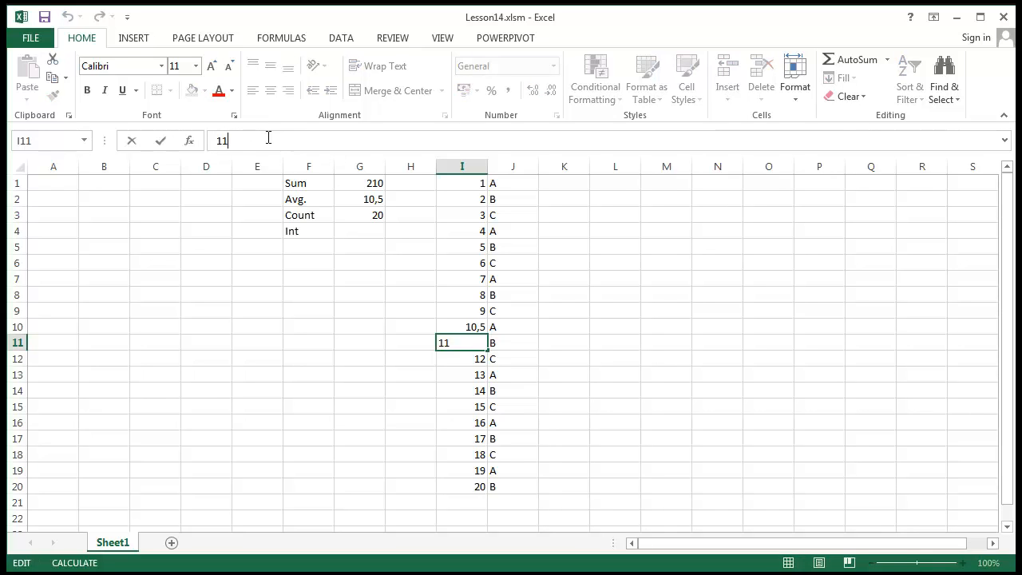
text(,1)
key(Return)
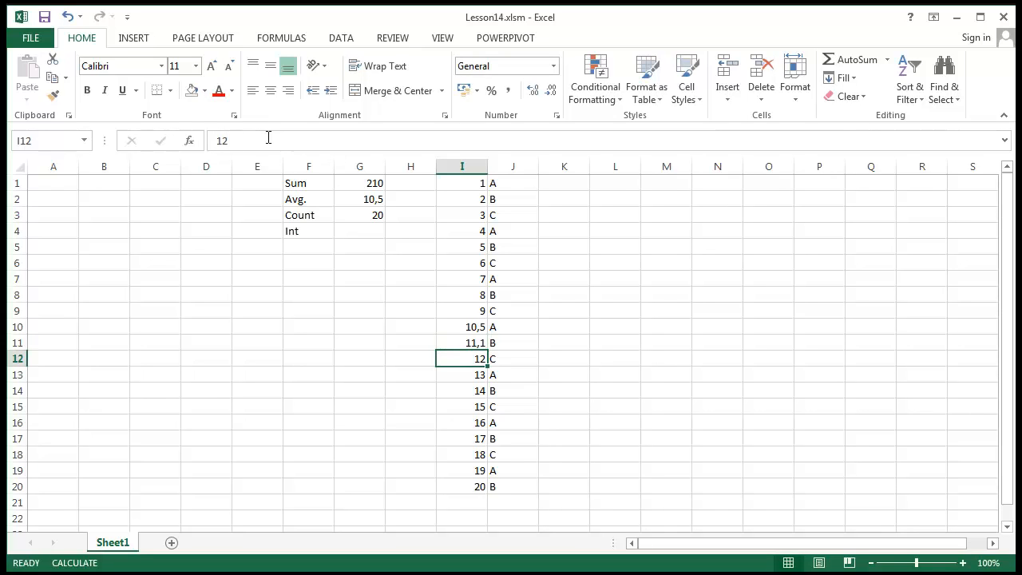
- Change the number in cell I12 to 12,9
click(267, 141)
text(,2)
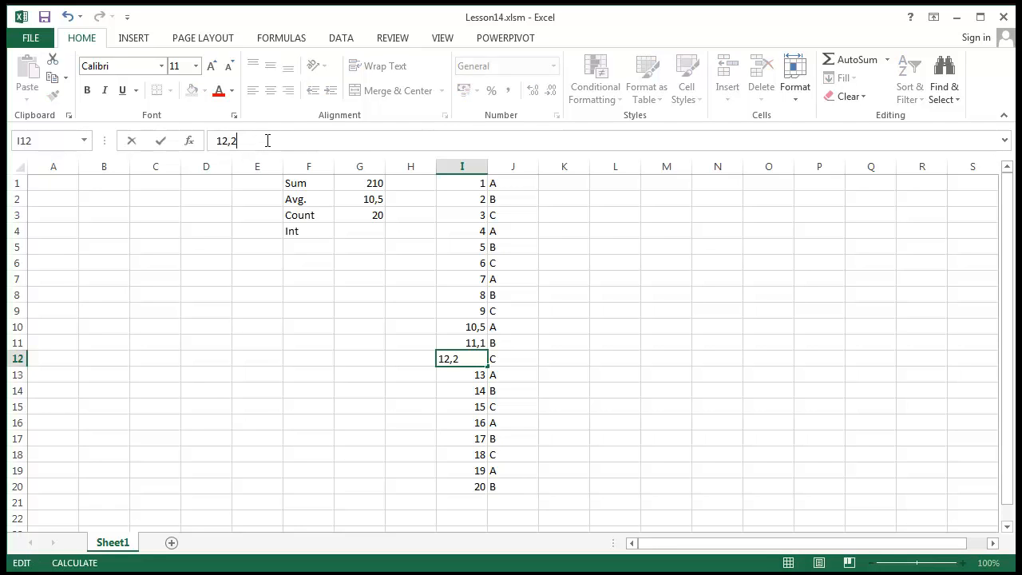
key(BackSpace)
text(9)
key(Return)
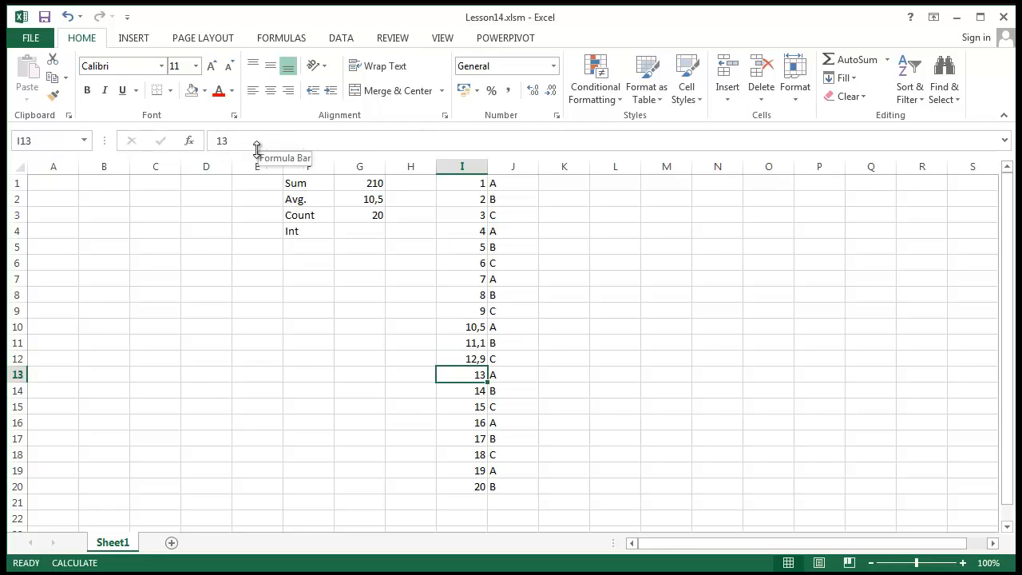
- Make the numbers in cells I13 and I14 negative, giving -13 and -14
click(217, 142)
text(-)
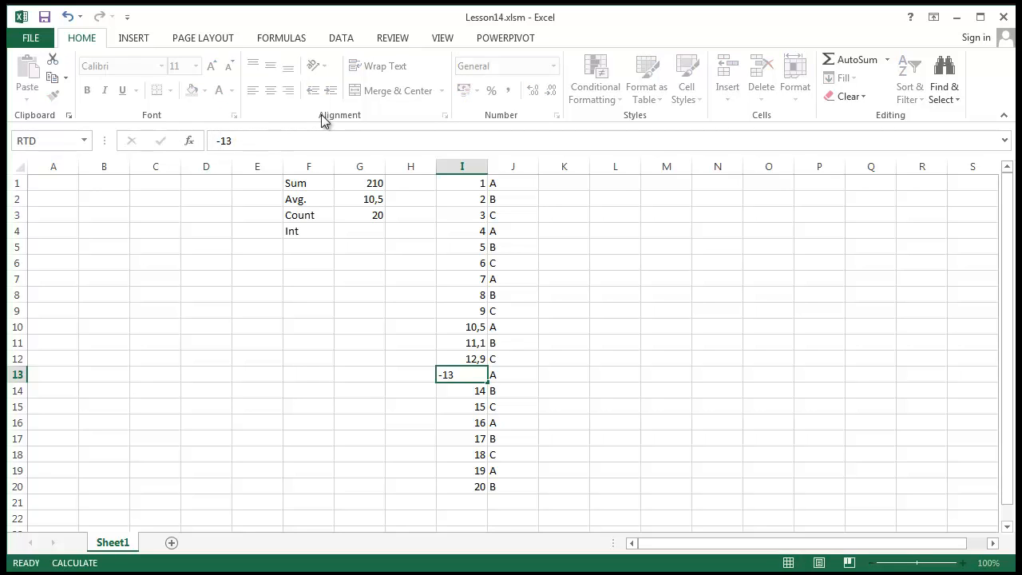
key(Return)
click(215, 141)
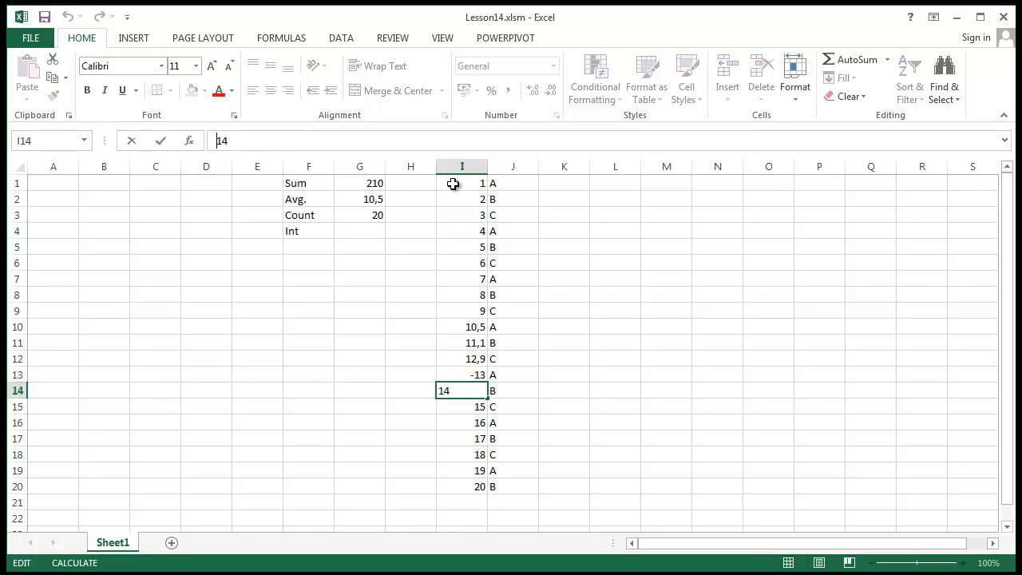
key(Return)
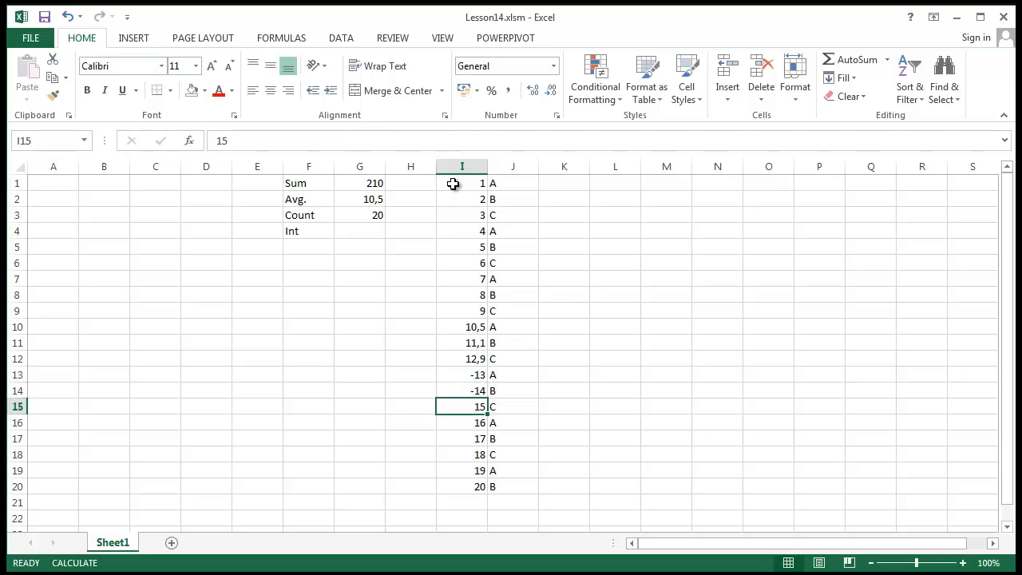
- Add decimals to the negative numbers, setting cell I14 to -14,1 and cell I13 to -13,9
click(490, 392)
click(485, 388)
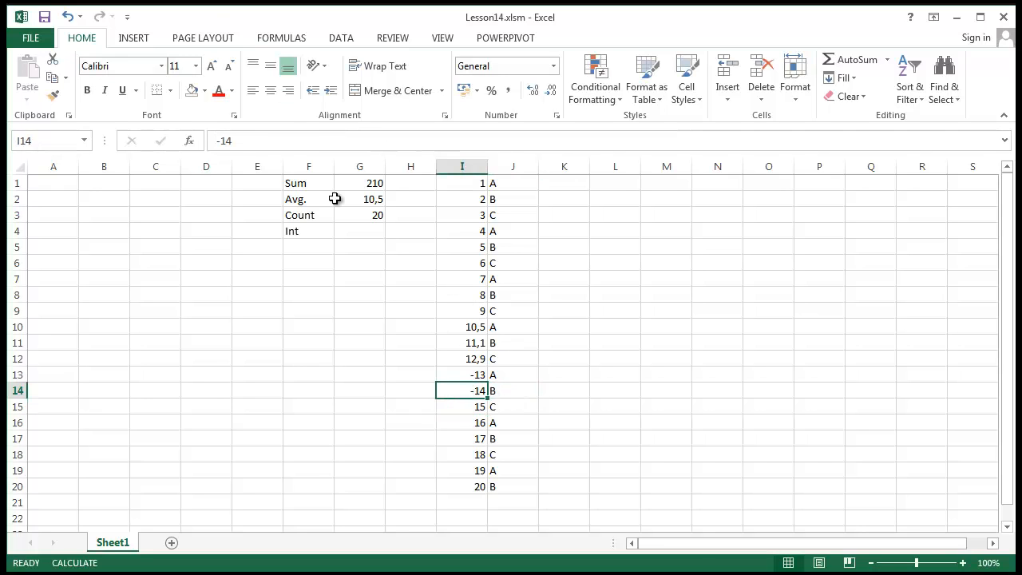
click(307, 141)
text(,1)
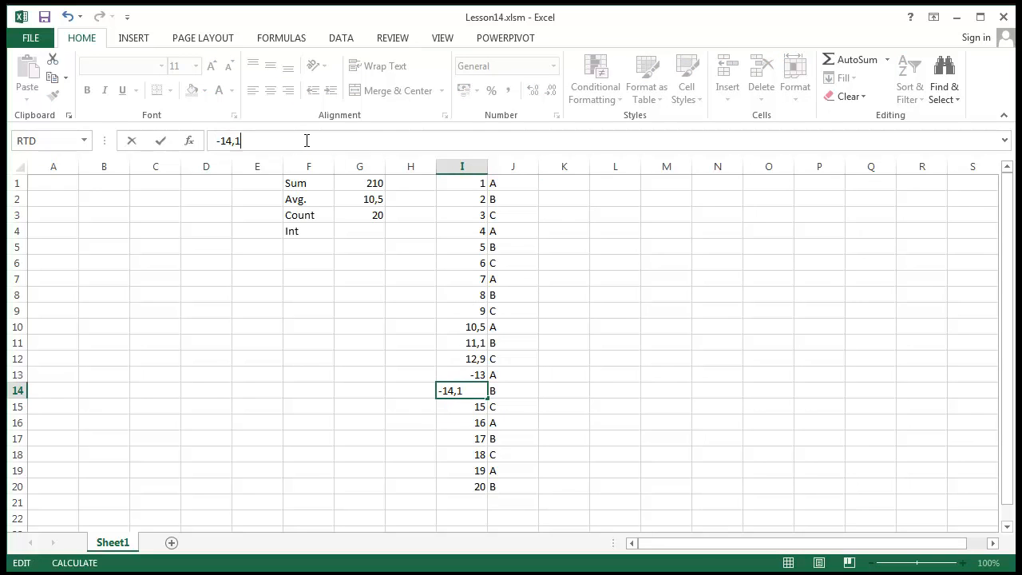
key(Return)
click(479, 377)
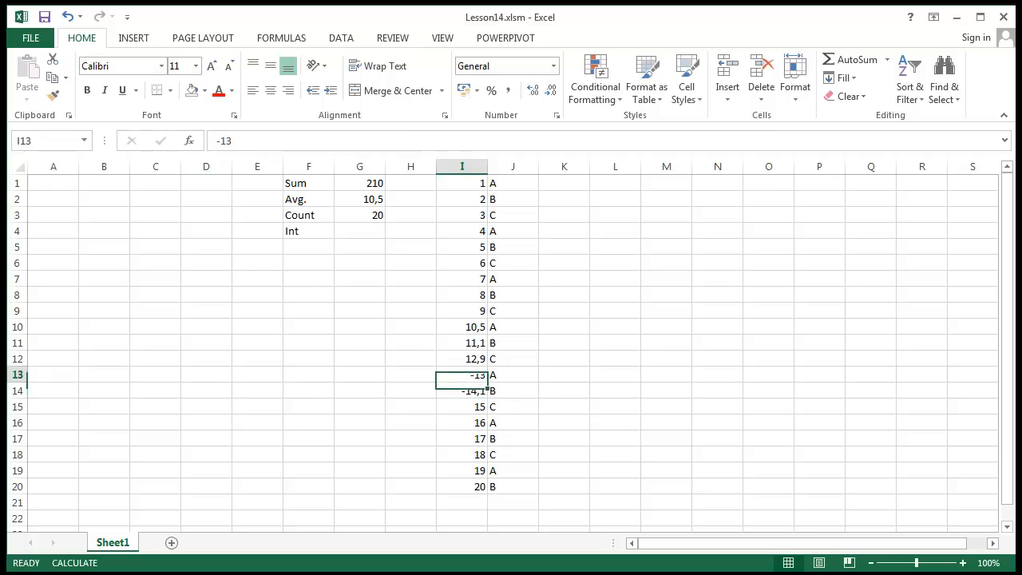
click(310, 141)
text(,9)
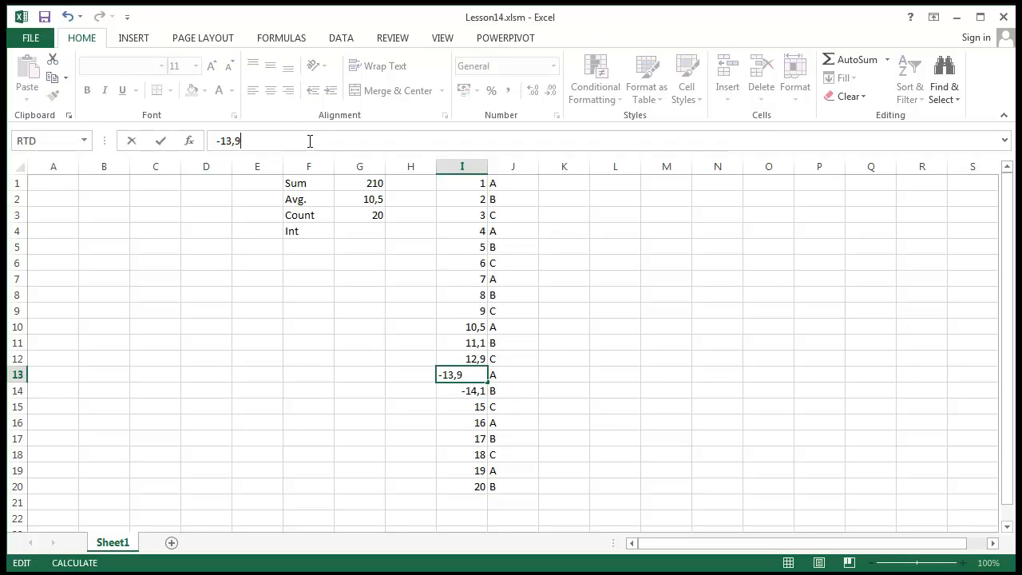
key(Return)
- Enter the formula =INT(I10) in cell G4 beside the Int label
click(238, 376)
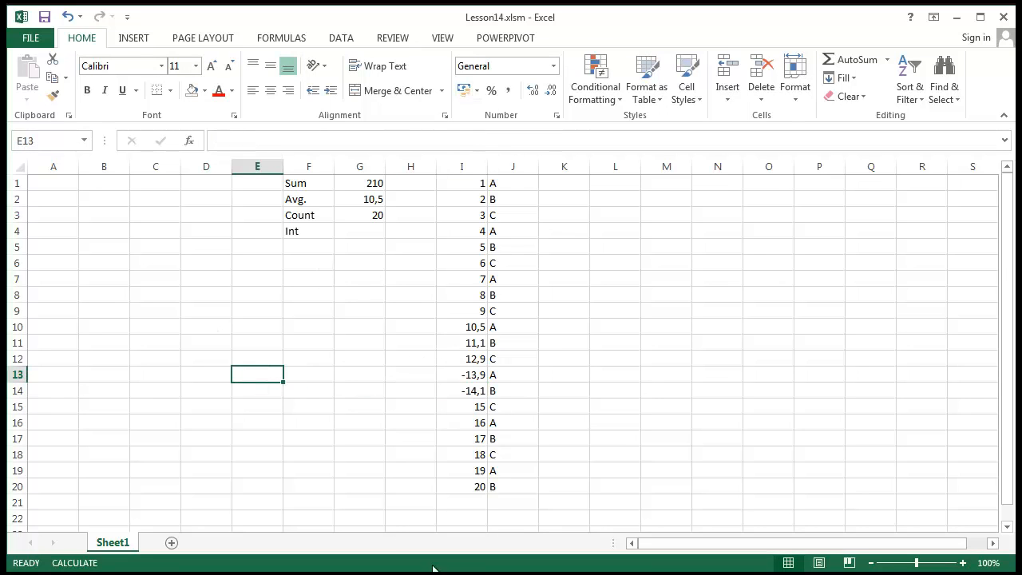
click(331, 372)
click(355, 233)
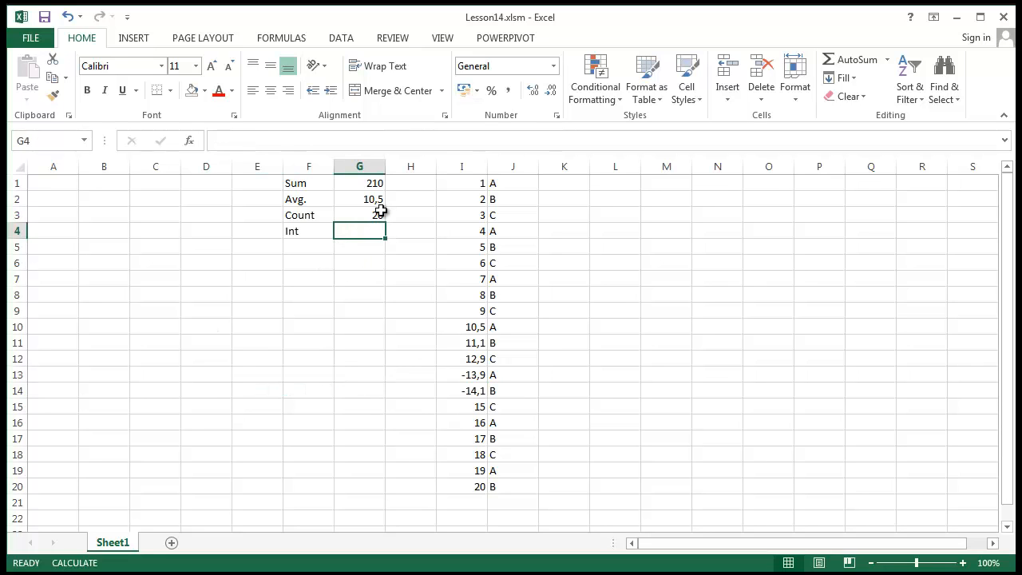
text(=in)
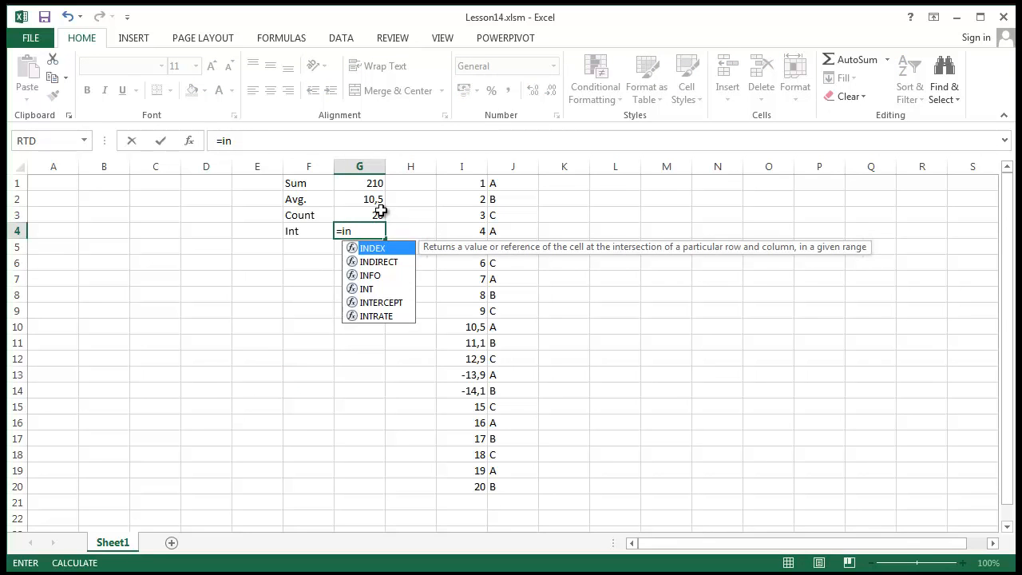
text(t()
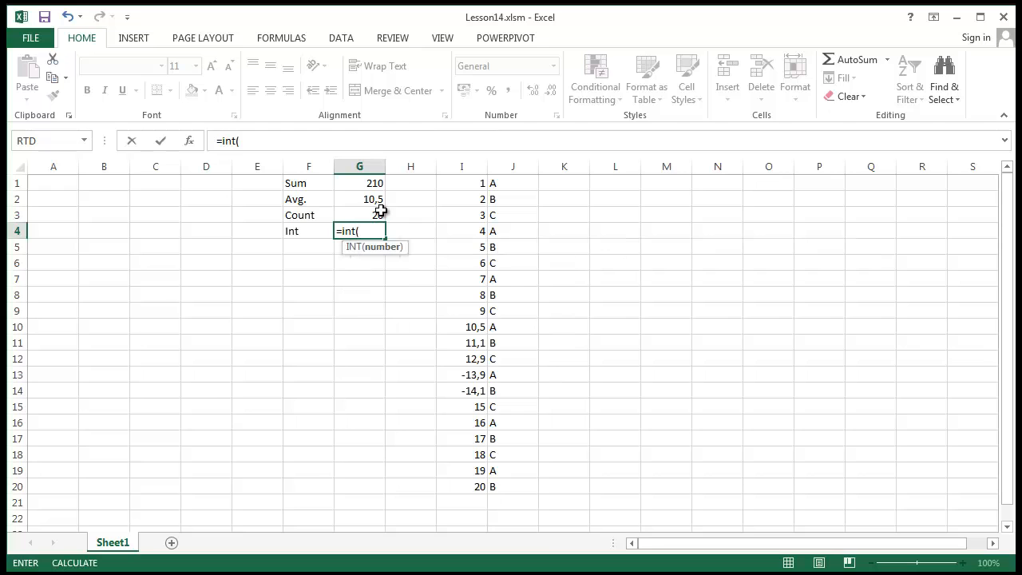
click(472, 328)
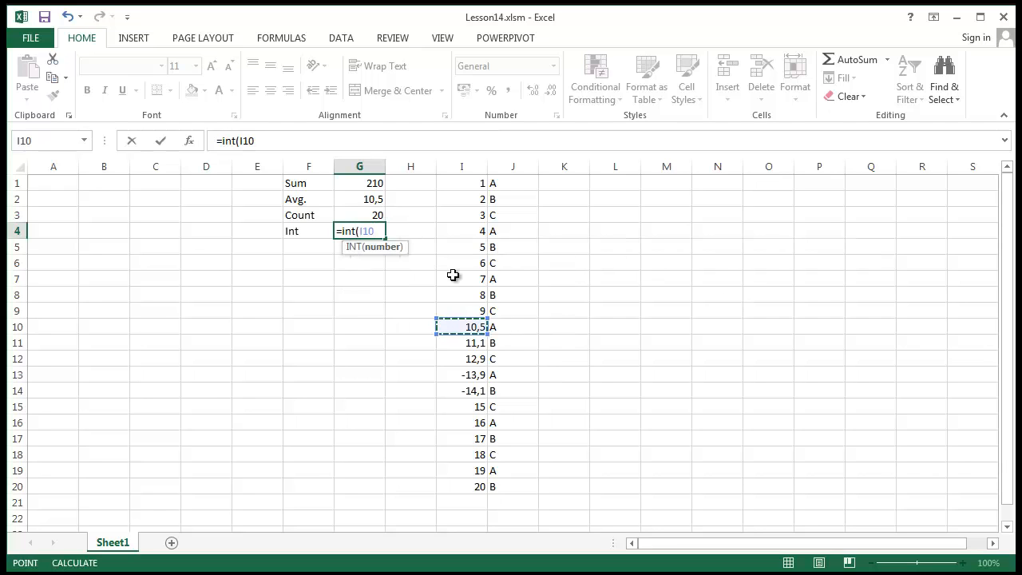
text())
key(Return)
- Change the formula in cell G4 to =INT(I11)
click(372, 228)
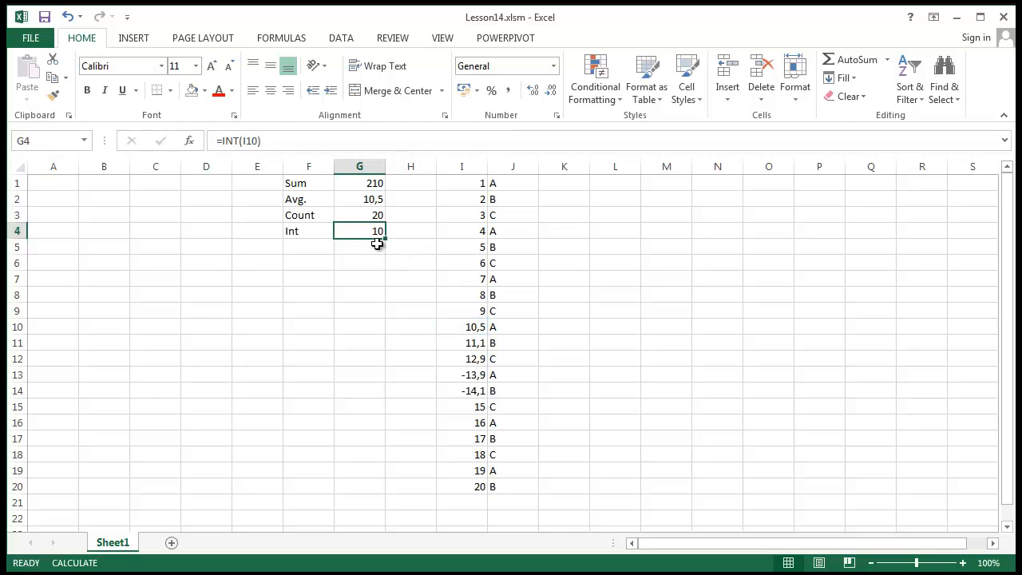
click(258, 142)
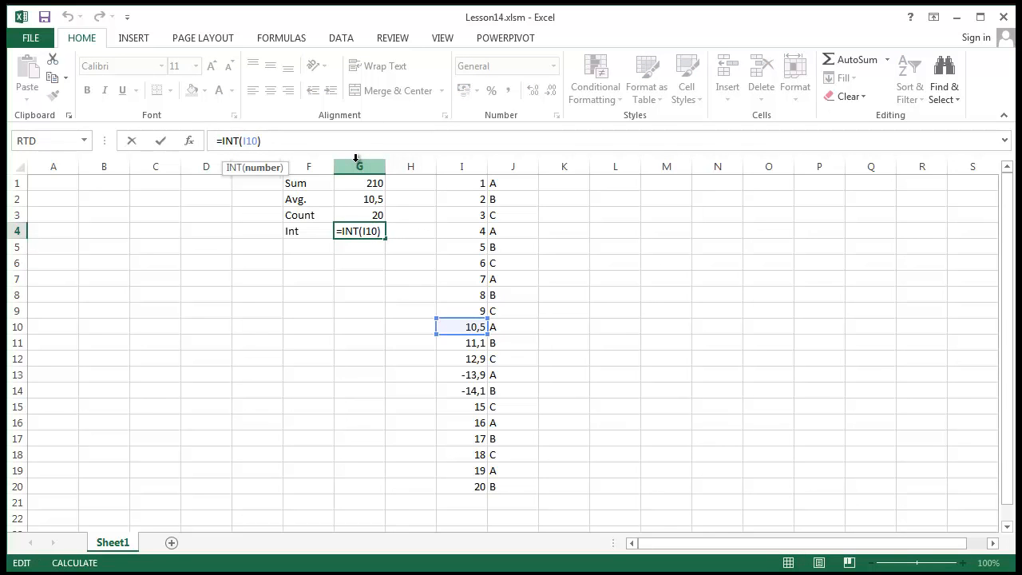
key(Down)
key(Return)
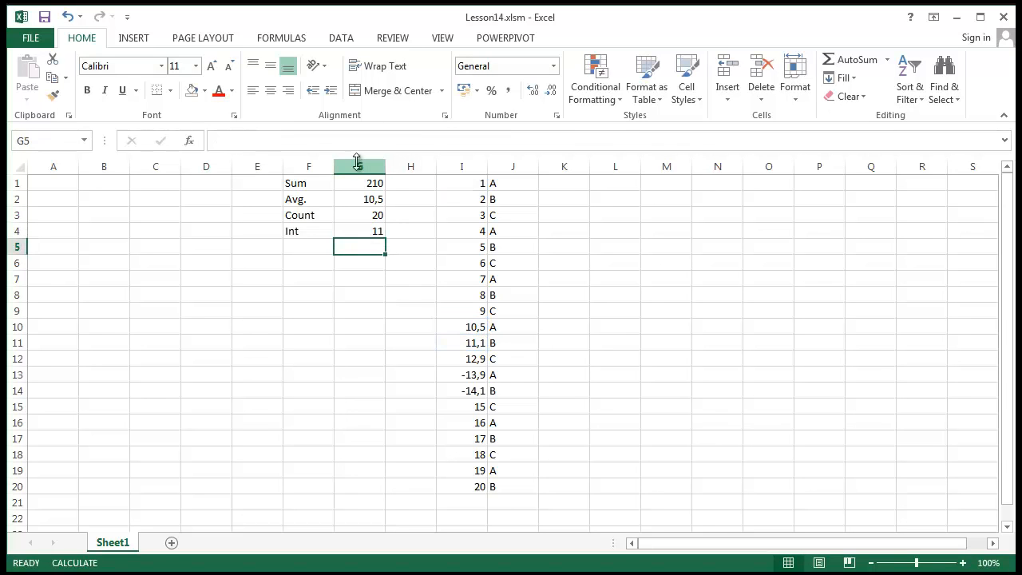
- Point the INT formula in cell G4 at I12 so it reads =INT(I12)
click(350, 231)
click(258, 142)
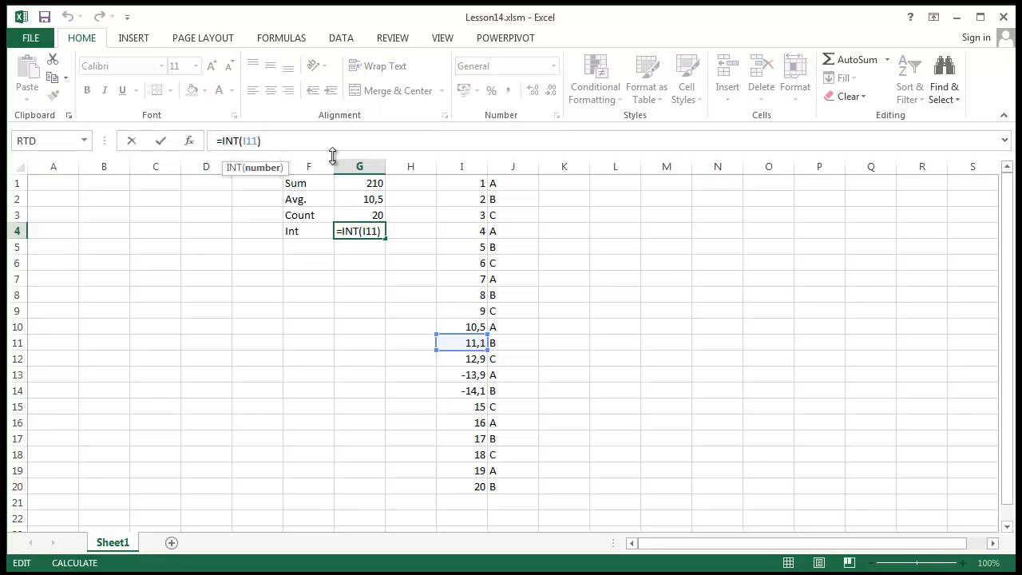
key(BackSpace)
text(2)
key(Return)
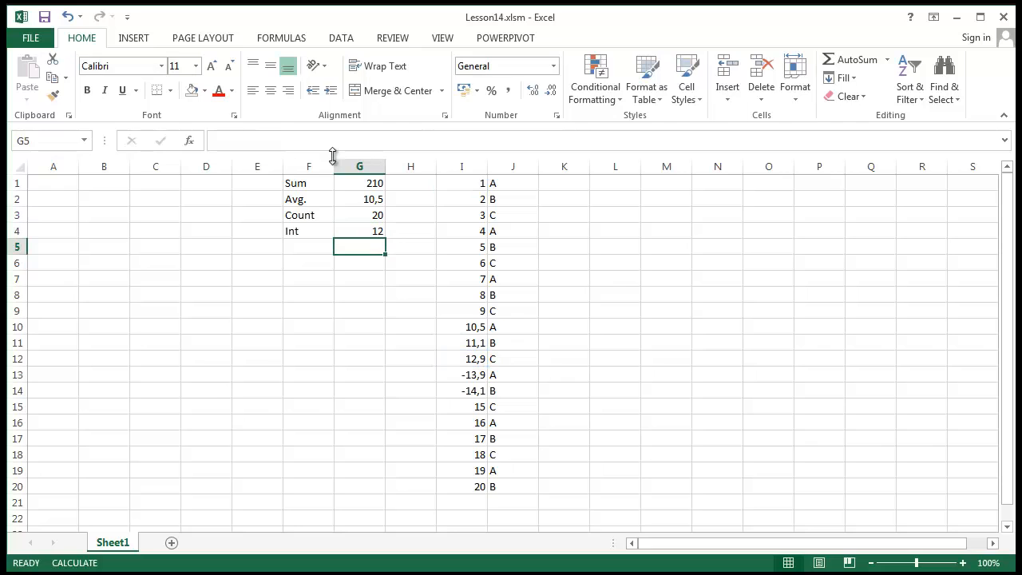
- Point the INT formula in cell G4 at the negative number in I13, as =INT(I13)
click(370, 230)
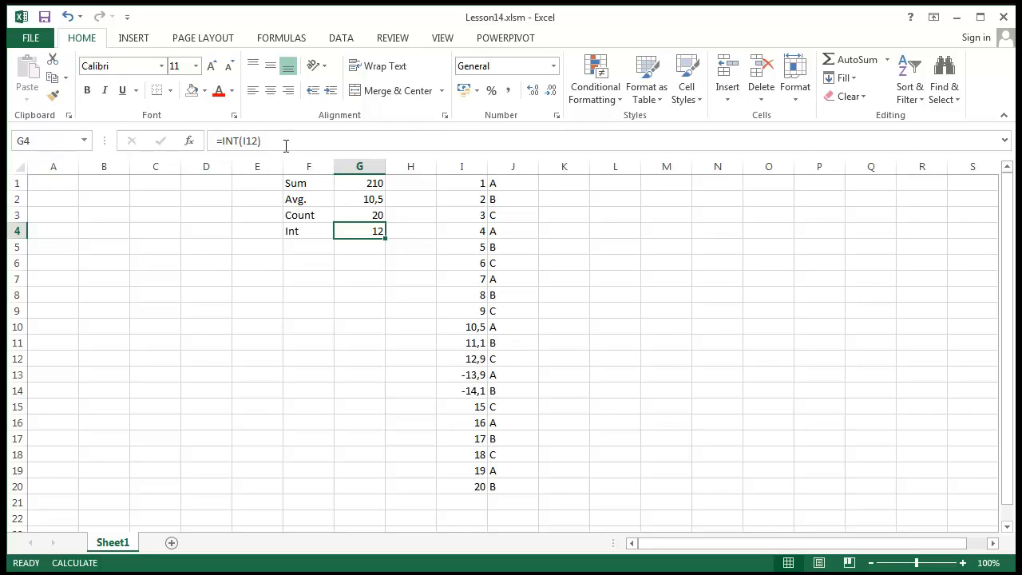
click(257, 141)
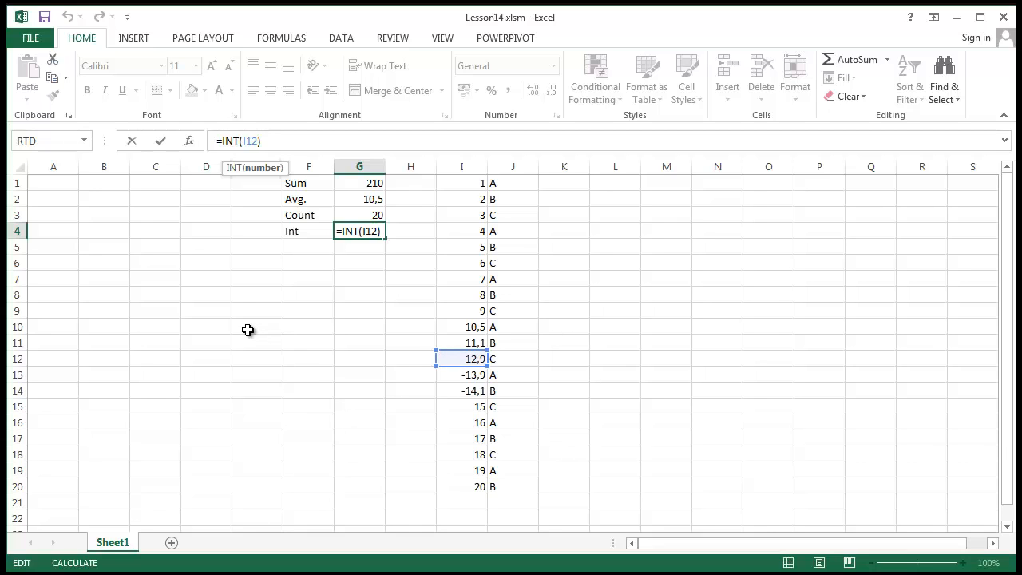
key(BackSpace)
text(3)
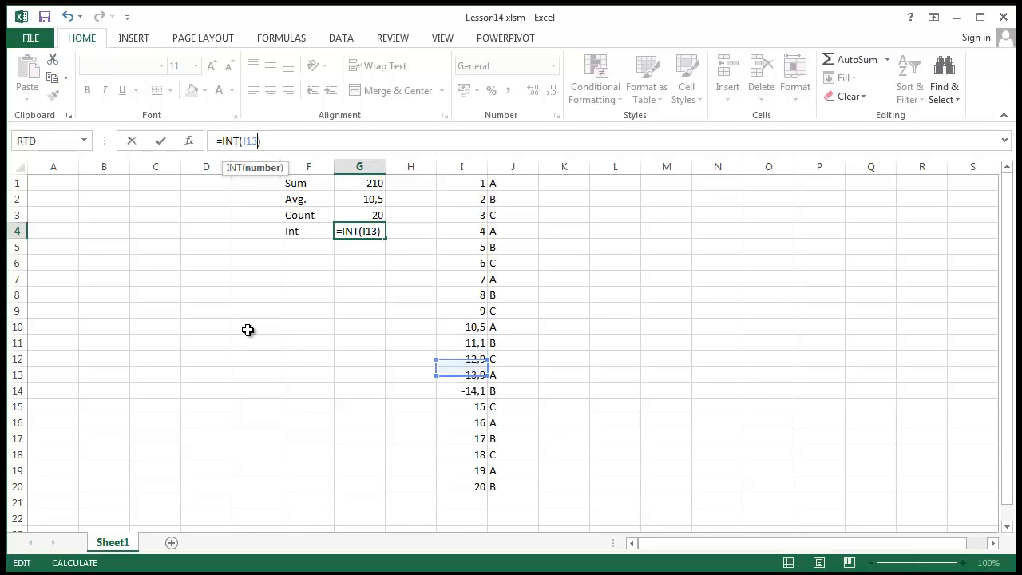
key(Return)
- Point the INT formula in cell G4 at the negative number in I14, as =INT(I14)
click(377, 231)
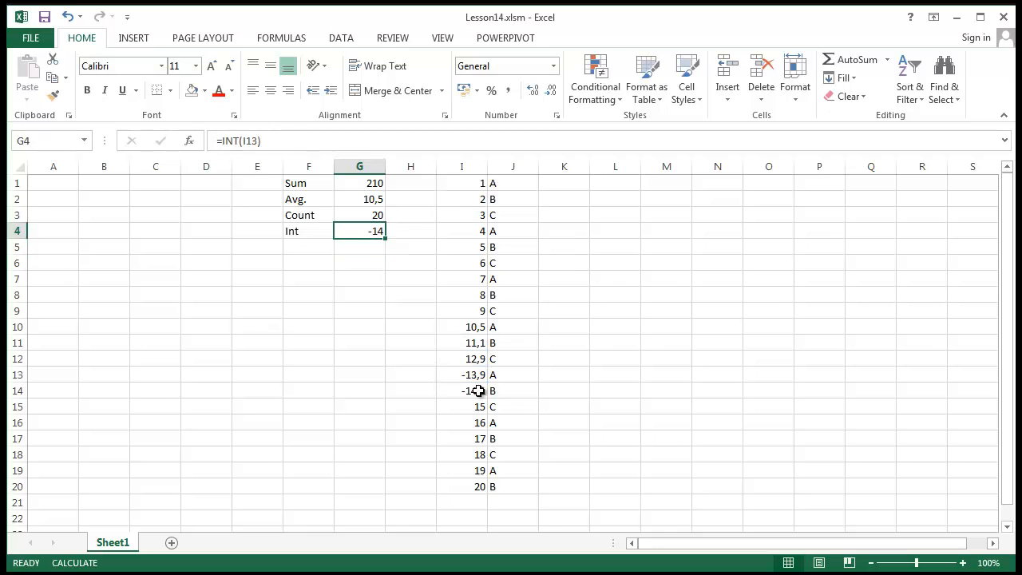
click(257, 141)
key(BackSpace)
text(4)
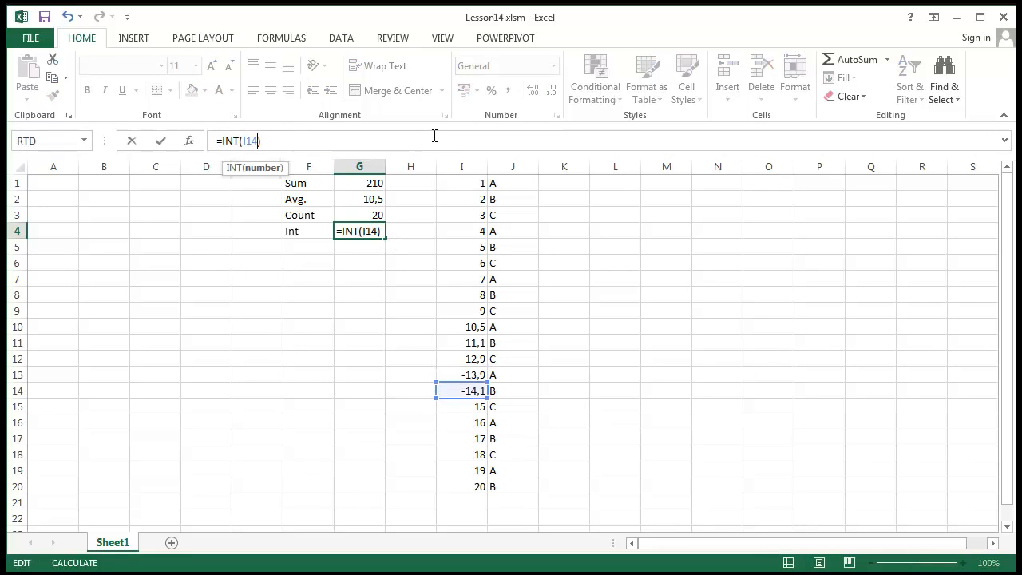
key(Return)
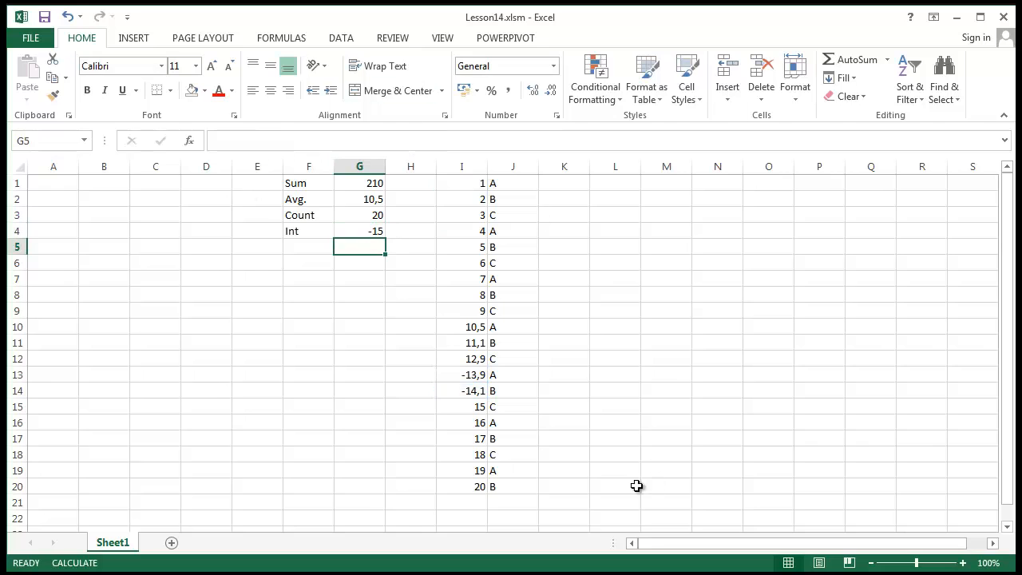
click(476, 393)
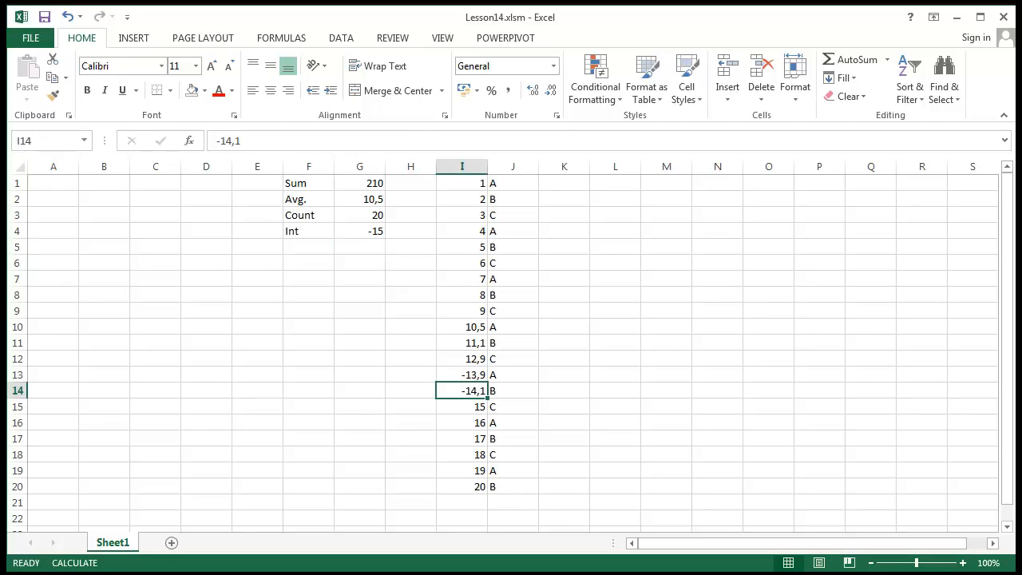
click(248, 141)
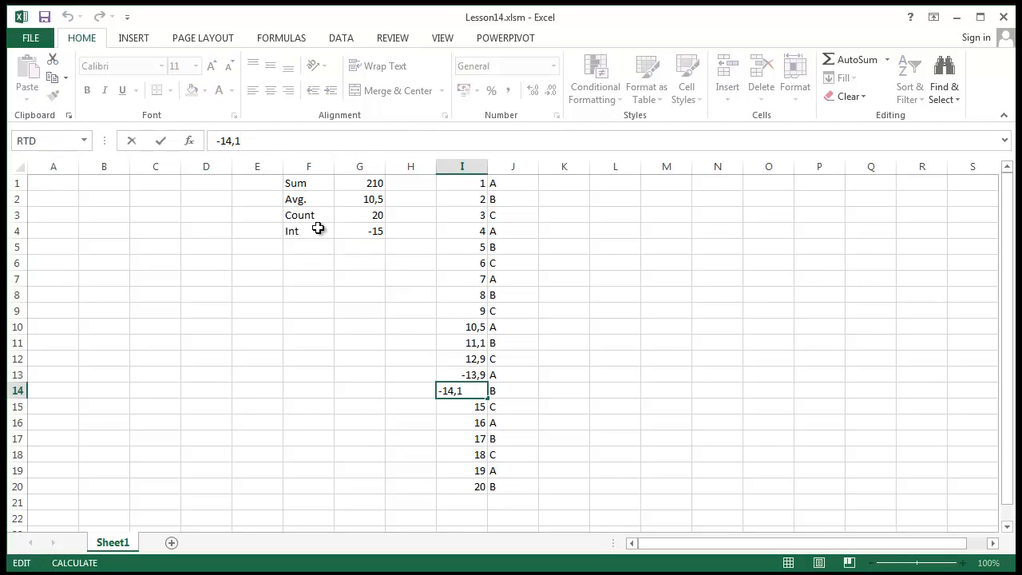
click(315, 248)
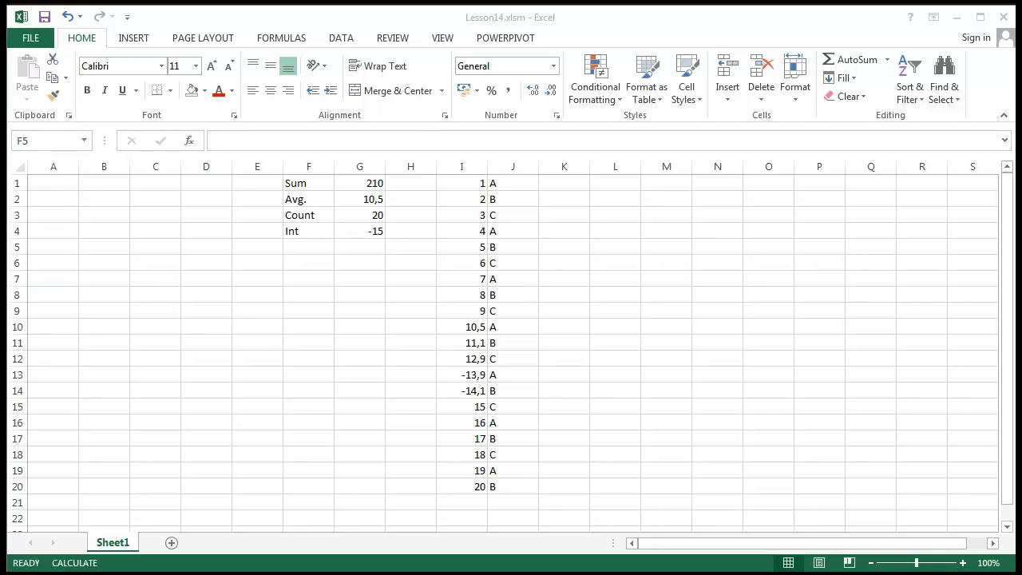
- Enter the label Round in cell F5, below the Int label
click(317, 248)
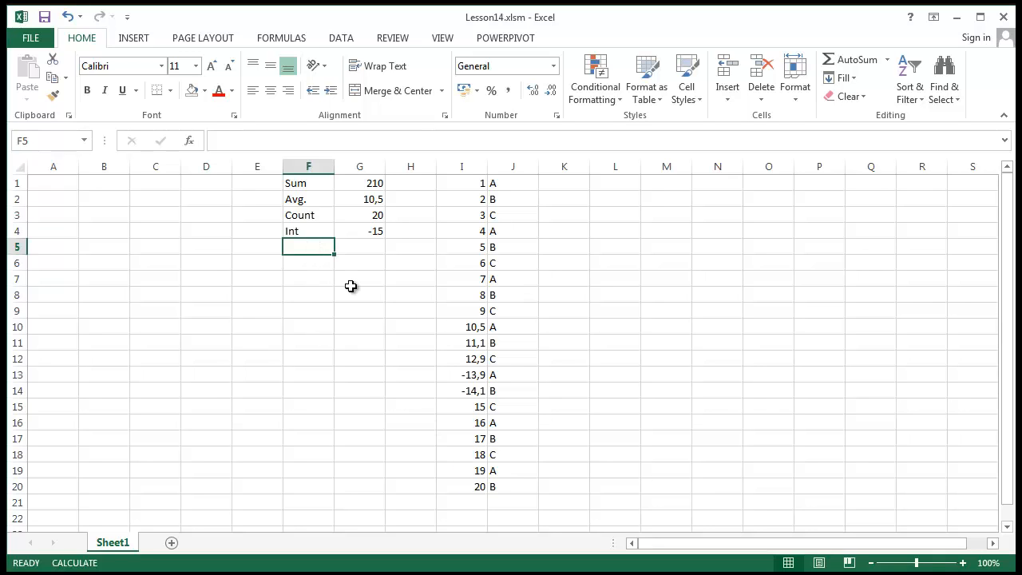
text(Round)
key(Return)
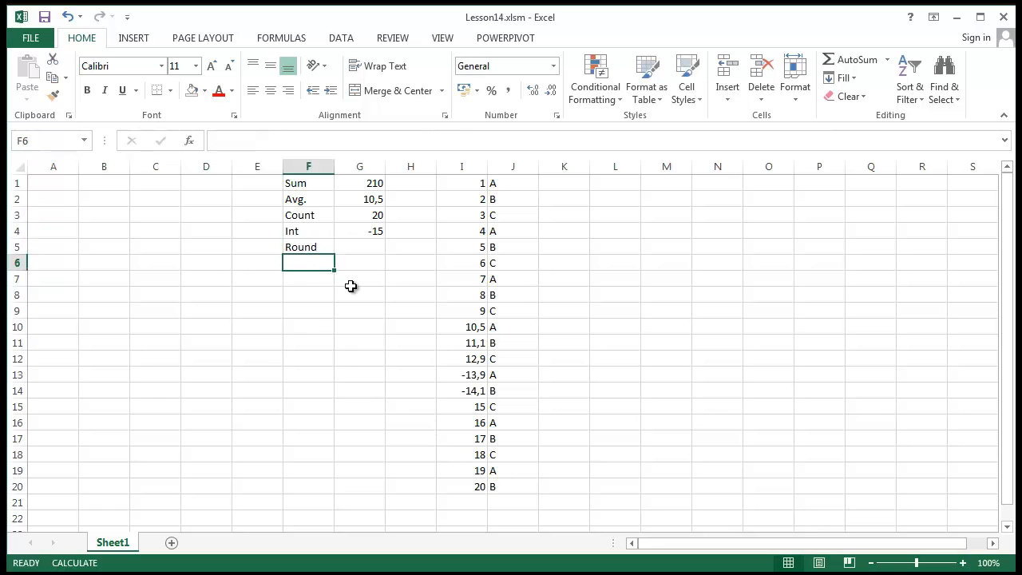
- Enter the formula =ROUND(I10;3) in cell G5 to round the value in I10 to three decimals
click(369, 247)
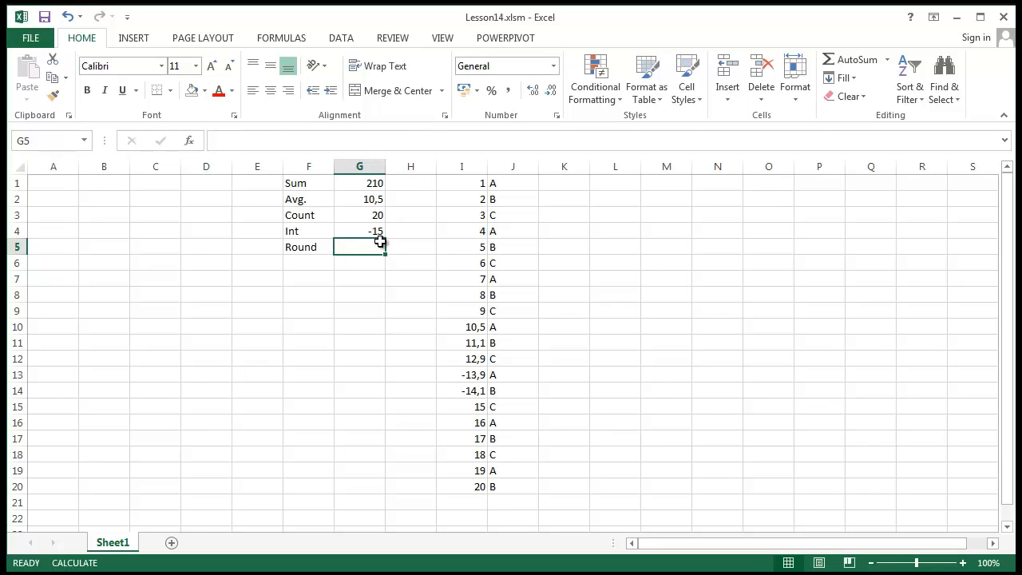
text(=round)
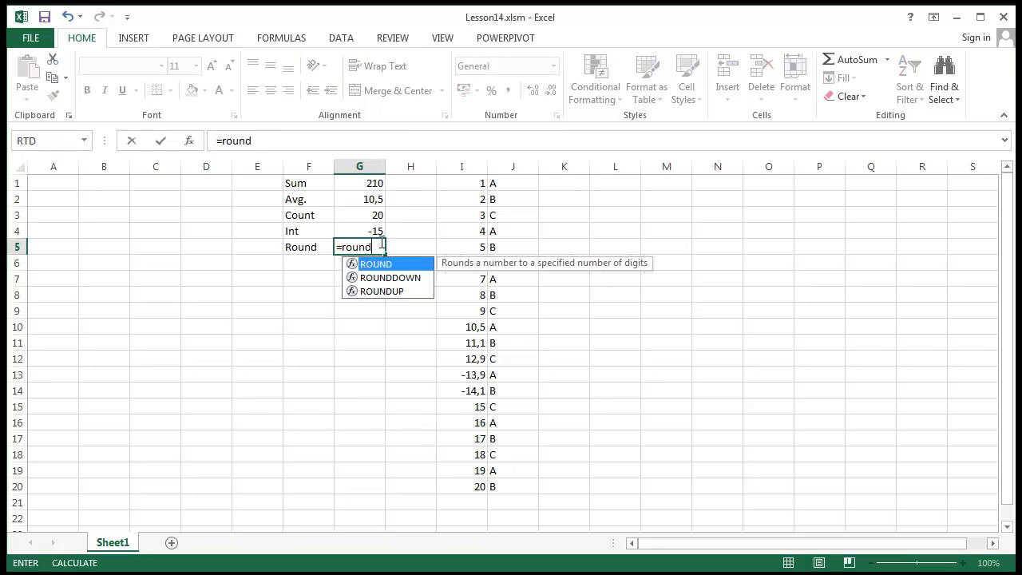
text(()
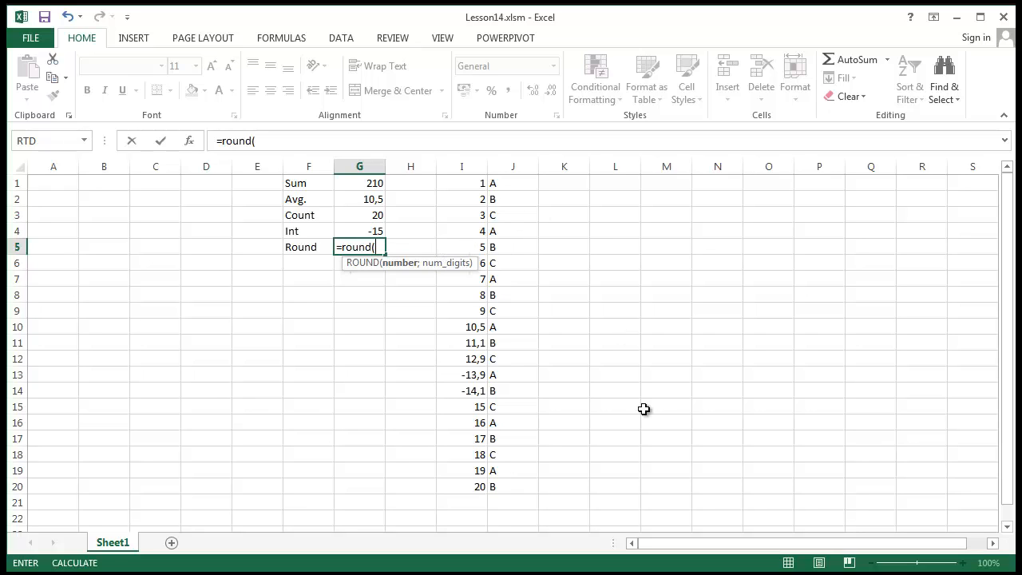
click(475, 327)
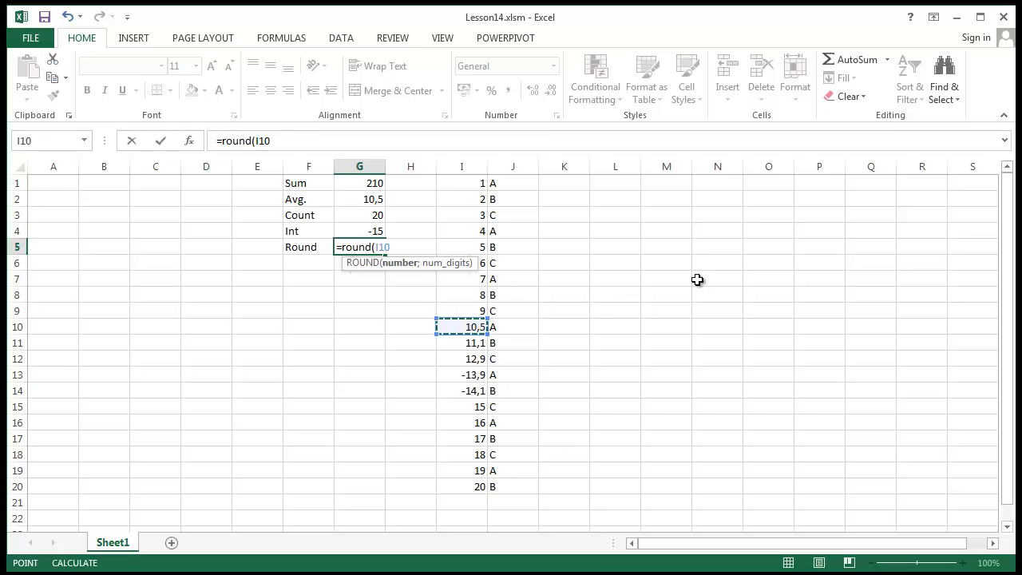
text(;)
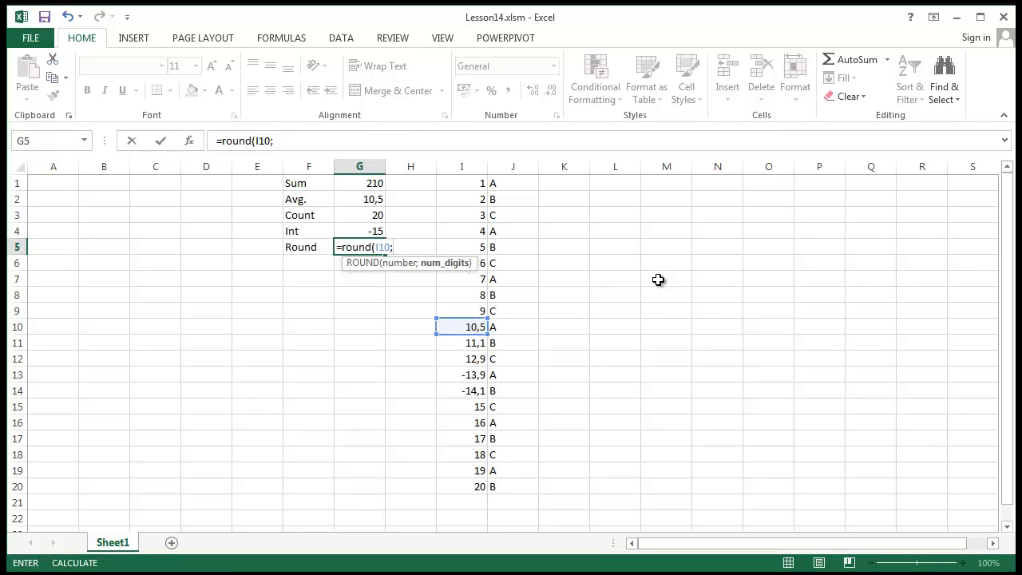
text(3))
key(Return)
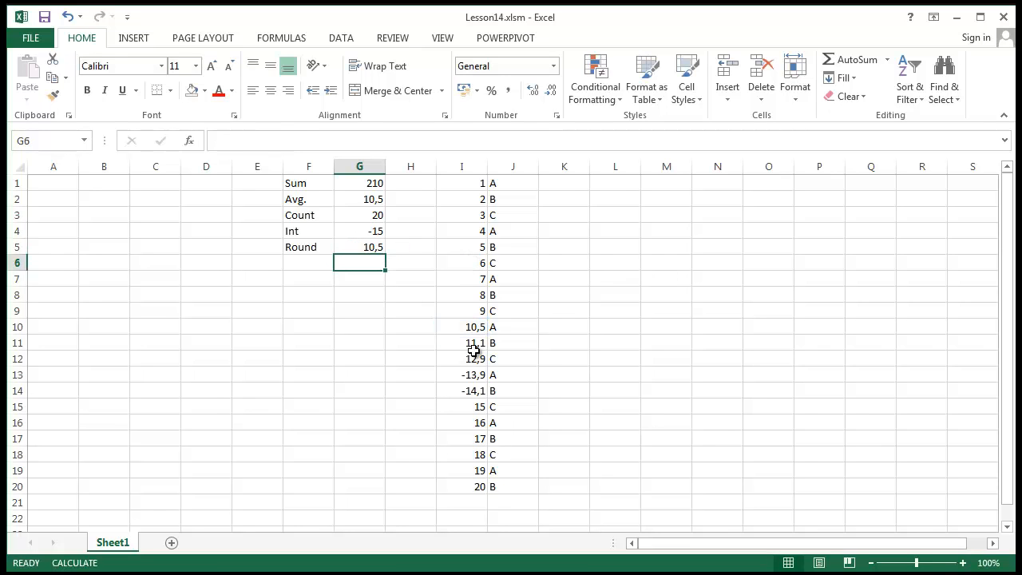
- Extend the number in cell I10 with more decimals so it reads 10,54321
click(471, 326)
click(304, 139)
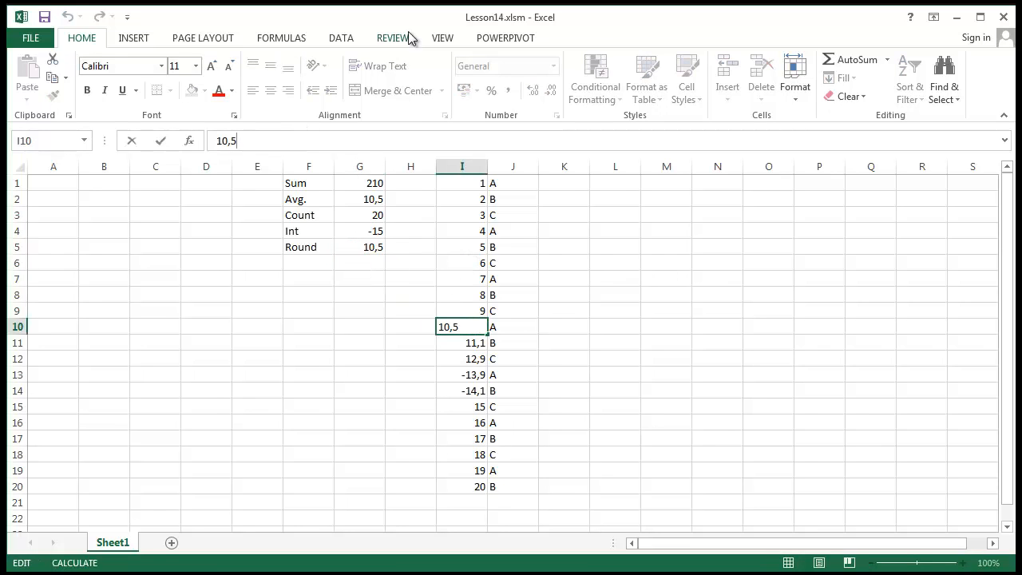
text(4321)
key(Return)
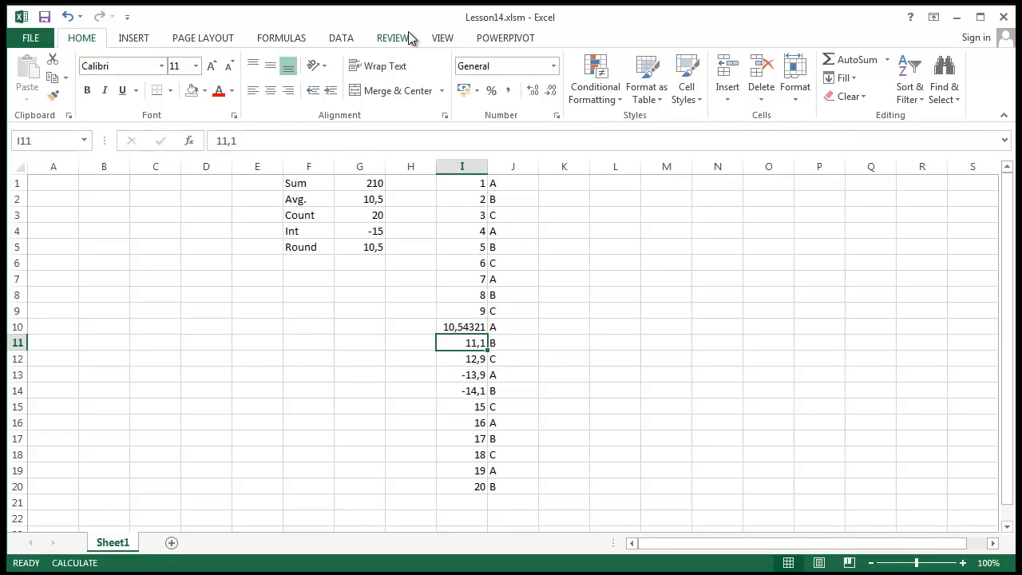
- Re-enter the ROUND formula in cell G5 so it recalculates from the edited number in I10
click(465, 470)
click(472, 329)
click(380, 241)
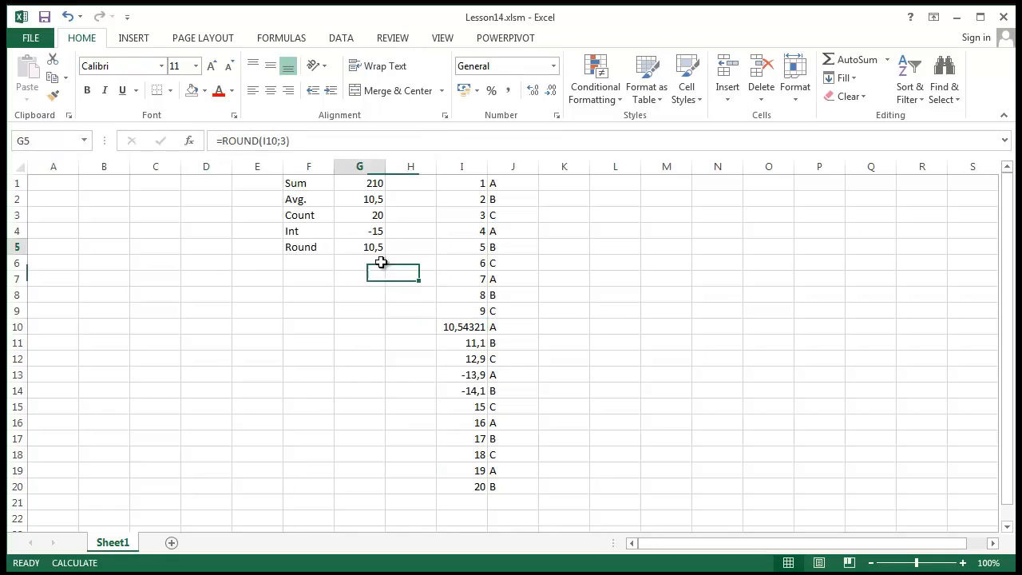
click(284, 141)
key(Return)
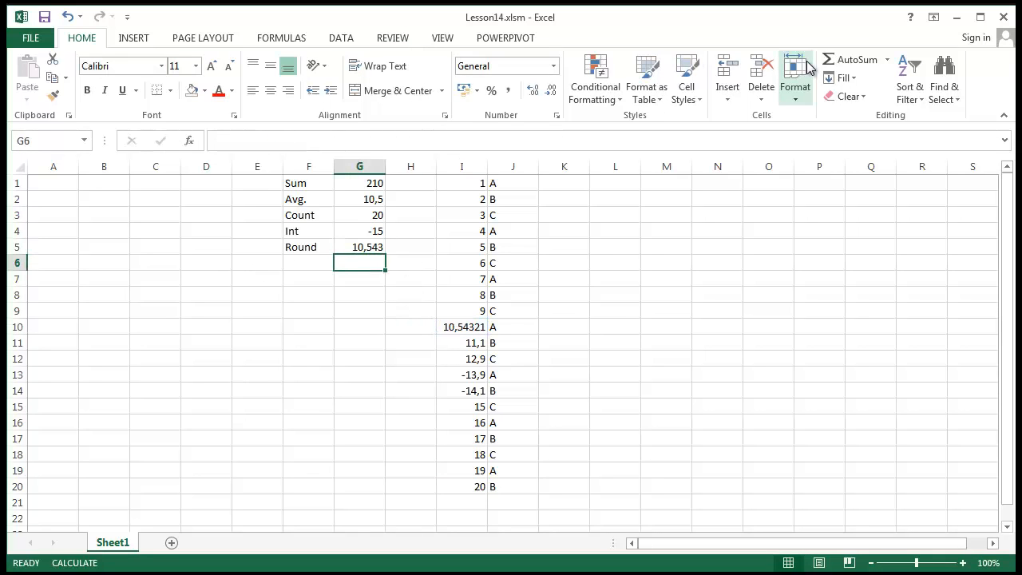
- Change the number of digits in the G5 formula to 5, as =ROUND(I10;5)
click(477, 403)
click(356, 241)
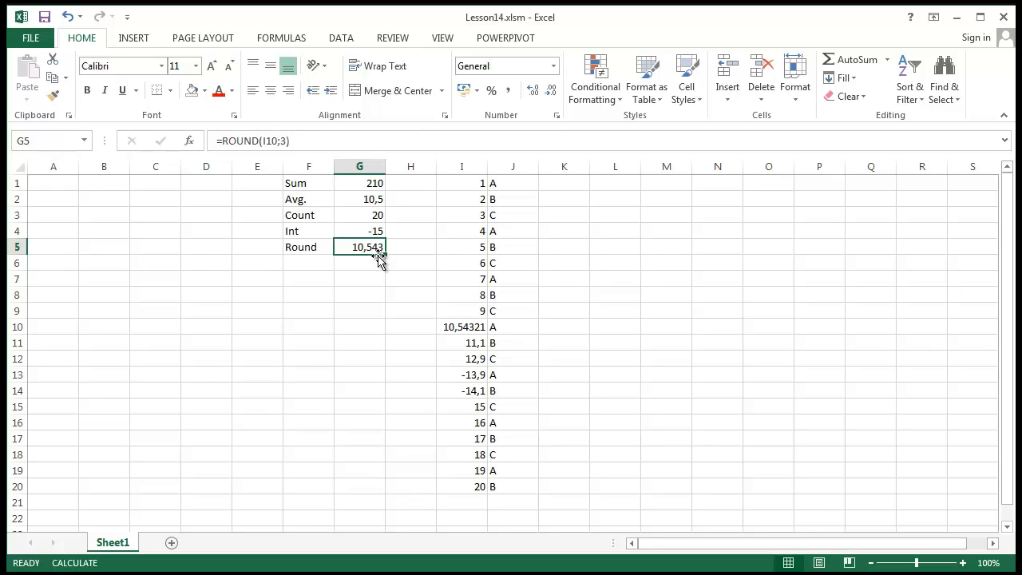
click(288, 141)
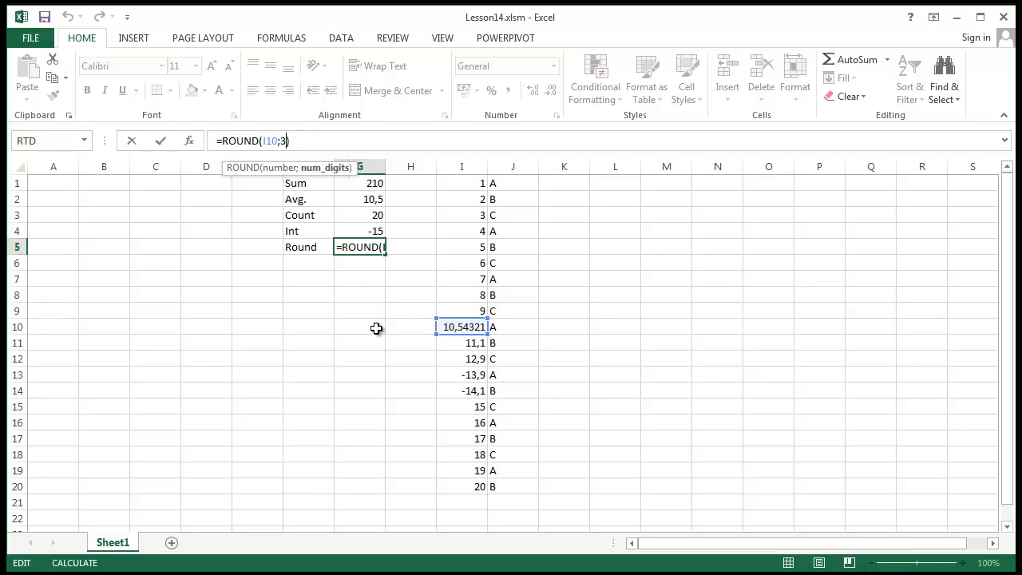
text())
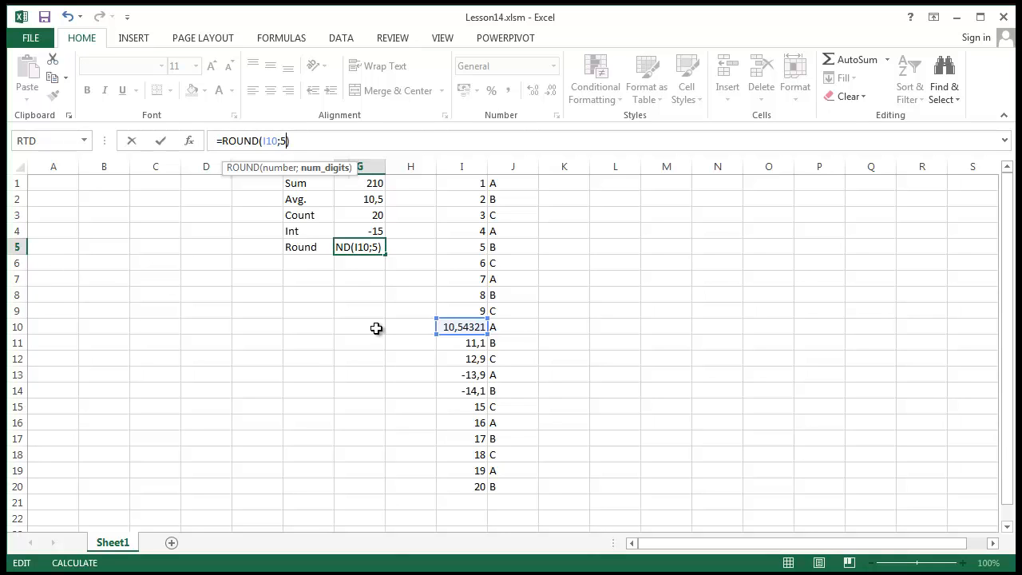
key(Return)
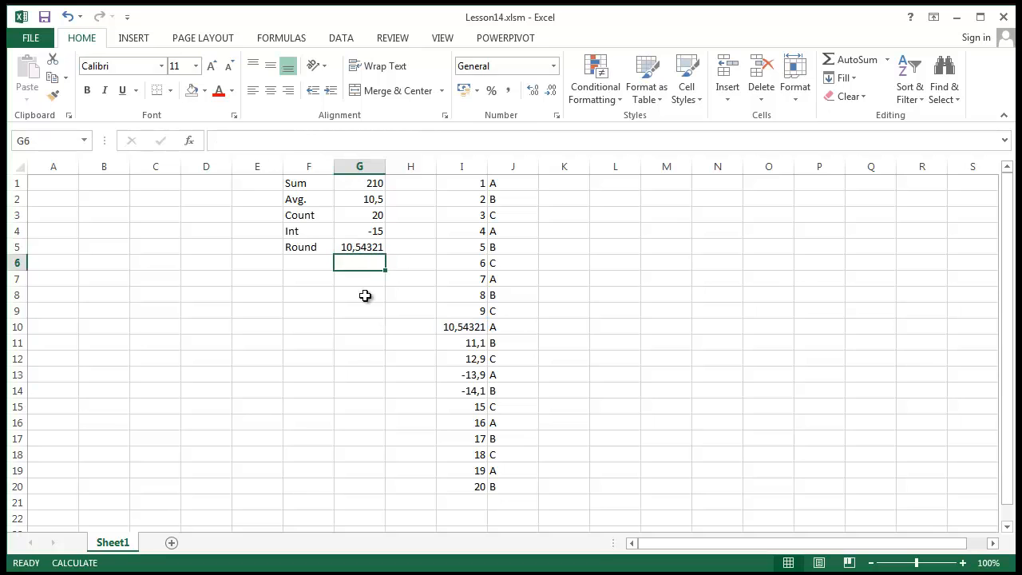
- Change the second decimal of the number in cell I10 to 5, making it 10,55321
key(Up)
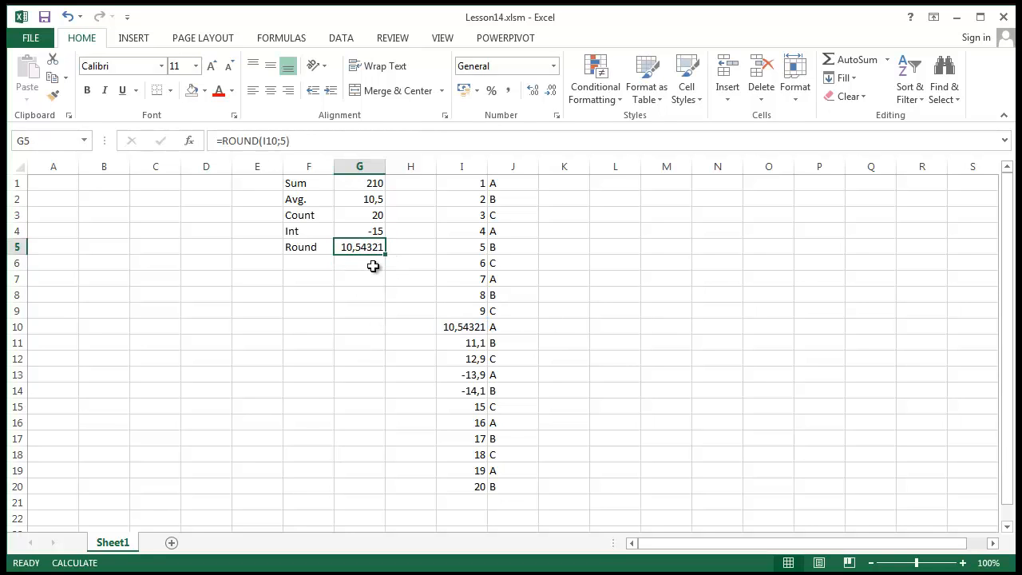
click(379, 374)
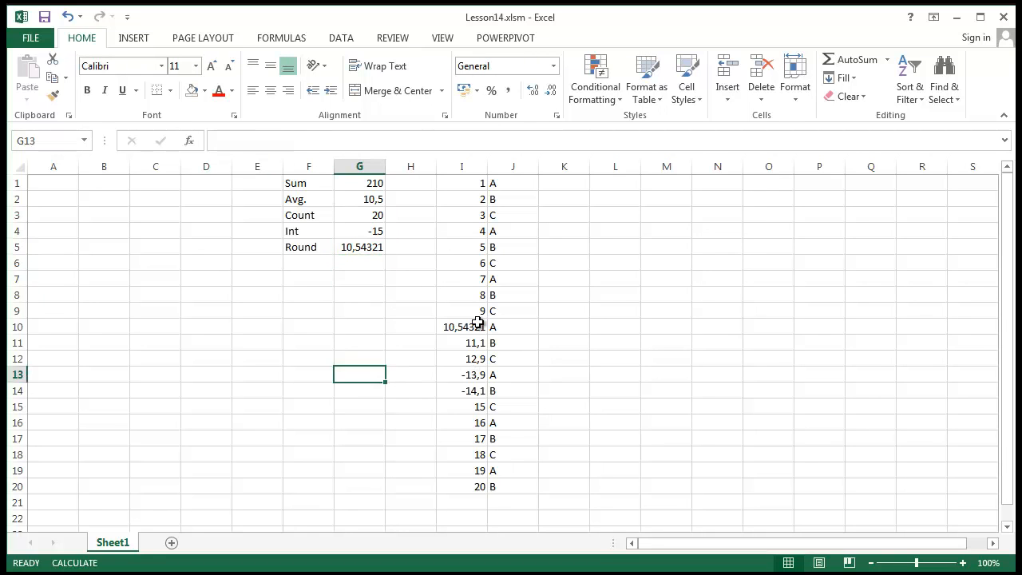
double_click(471, 325)
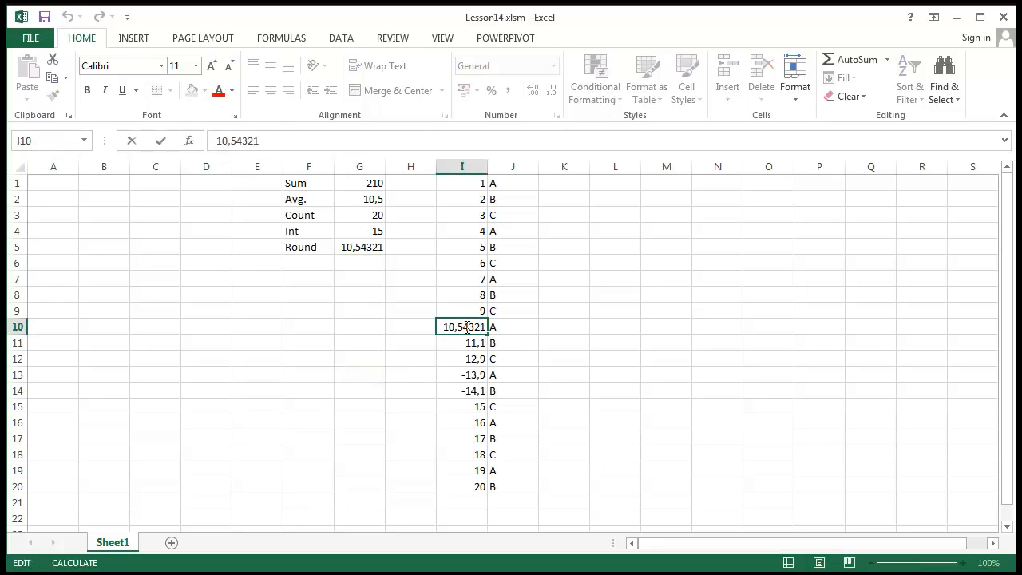
drag(467, 326, 471, 326)
text(5)
key(Return)
- Edit the ROUND formula in cell G5 so it rounds I10 to one decimal place
click(374, 241)
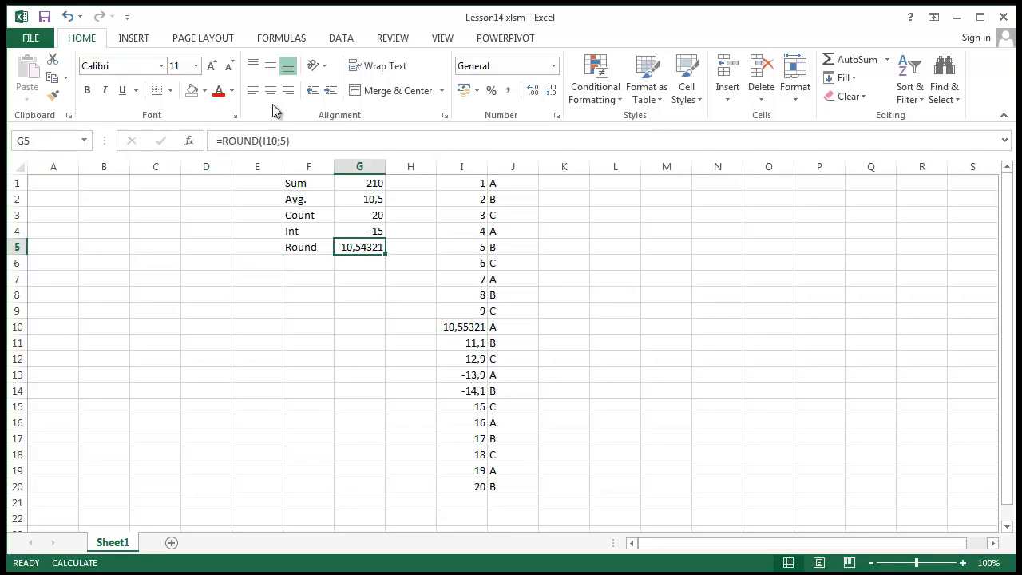
click(282, 140)
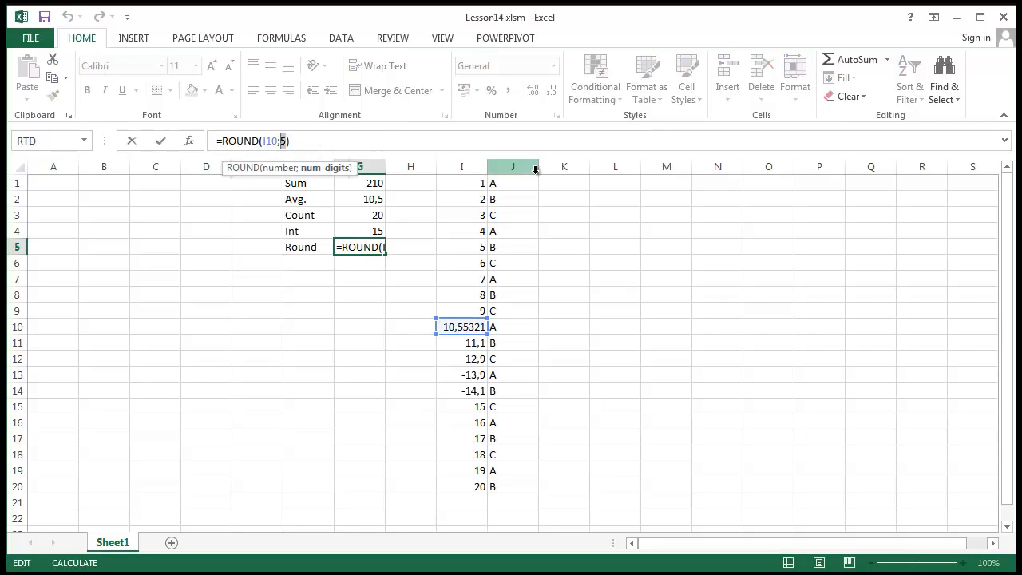
key(Return)
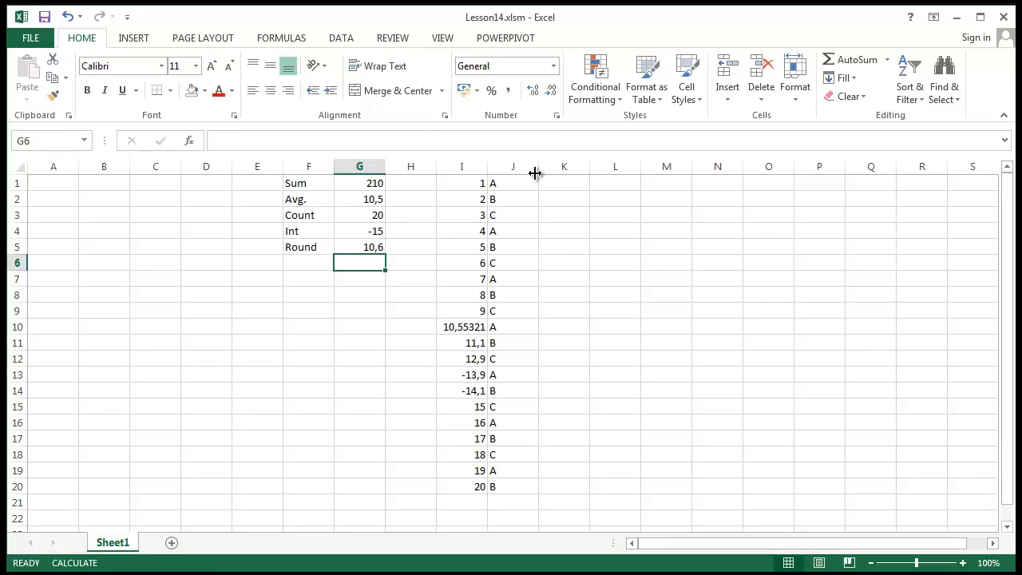
click(308, 360)
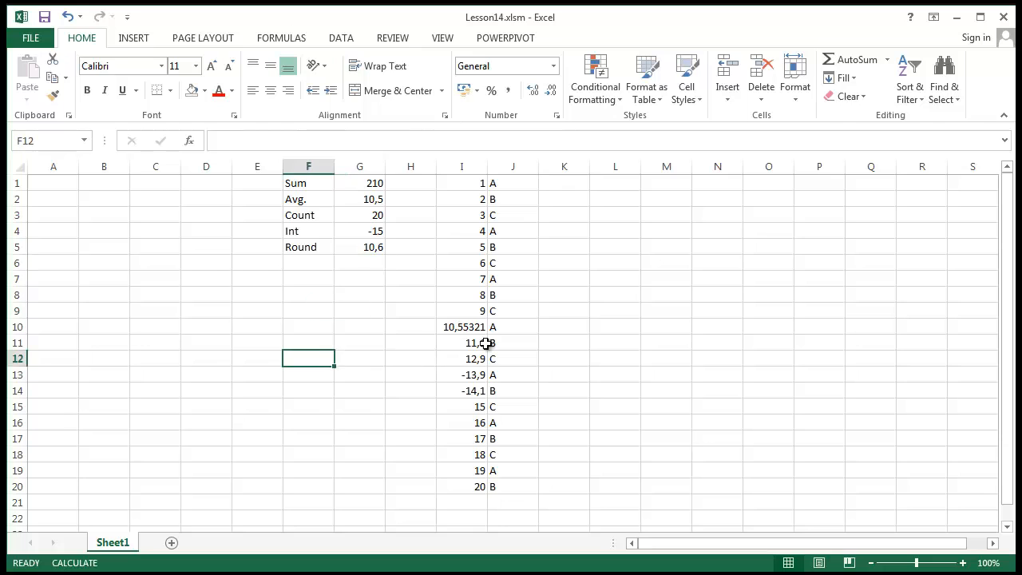
- Enter the label IF in cell F6, below the Round label
click(298, 277)
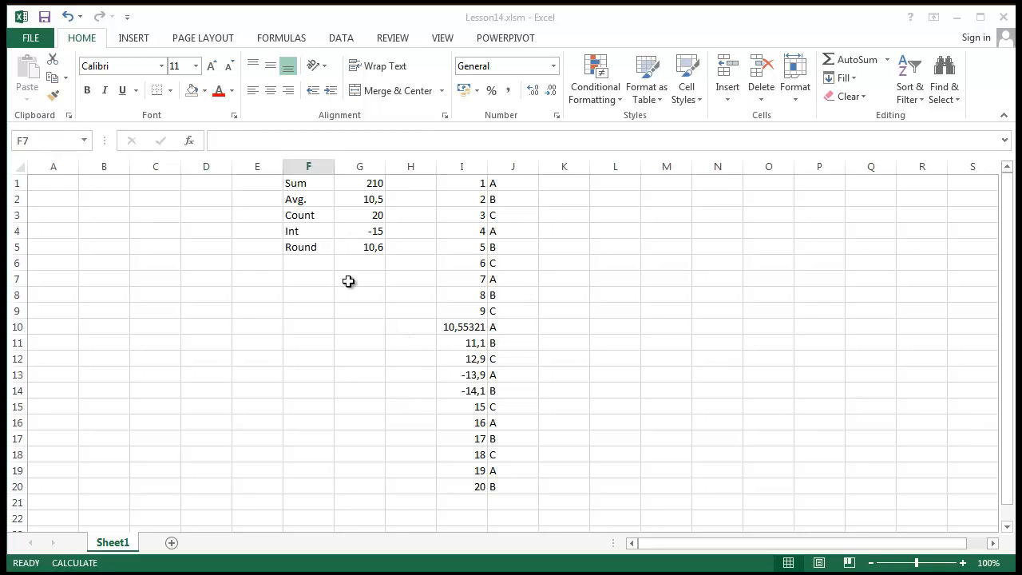
click(317, 260)
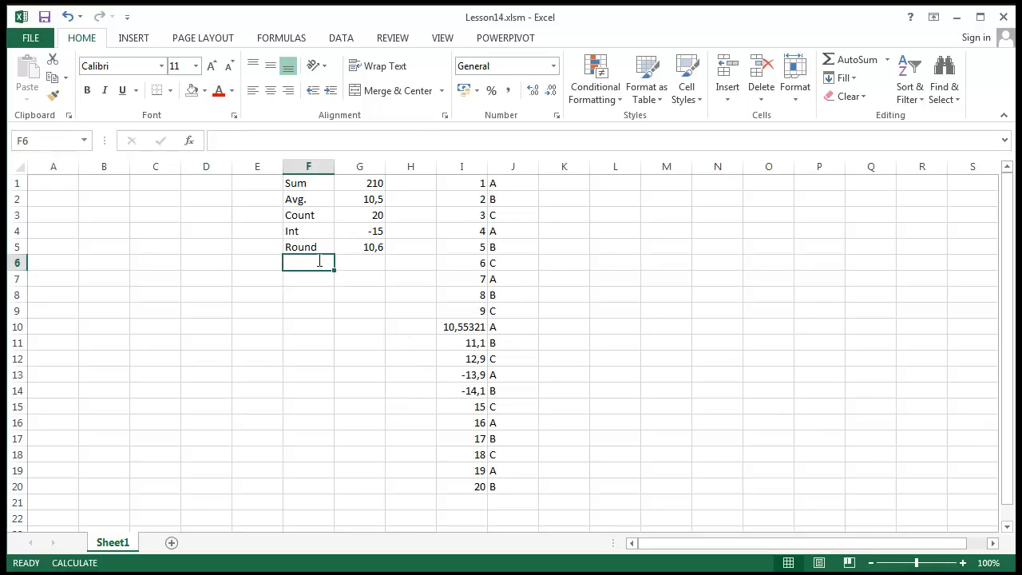
text(IF)
click(97, 275)
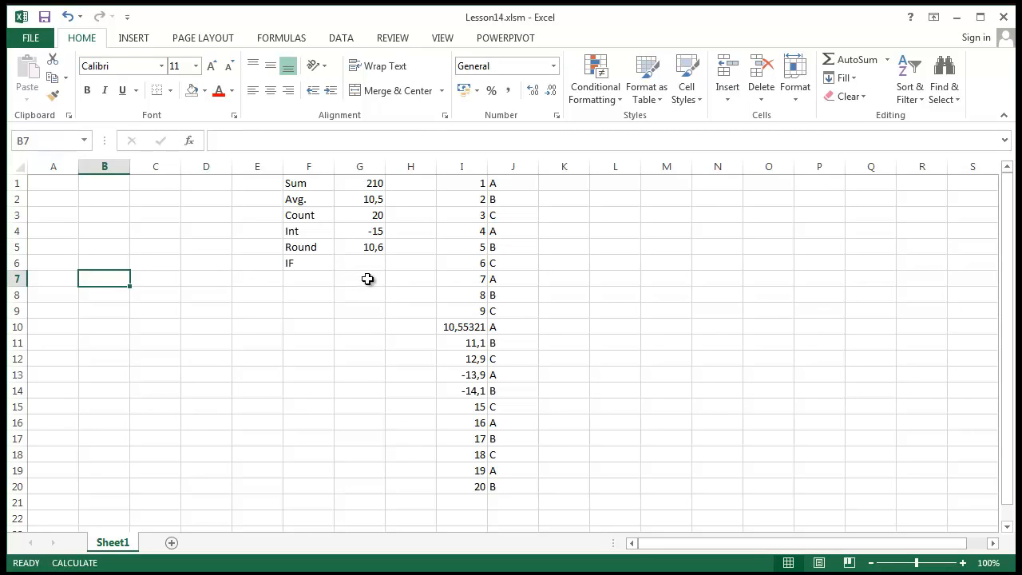
click(374, 266)
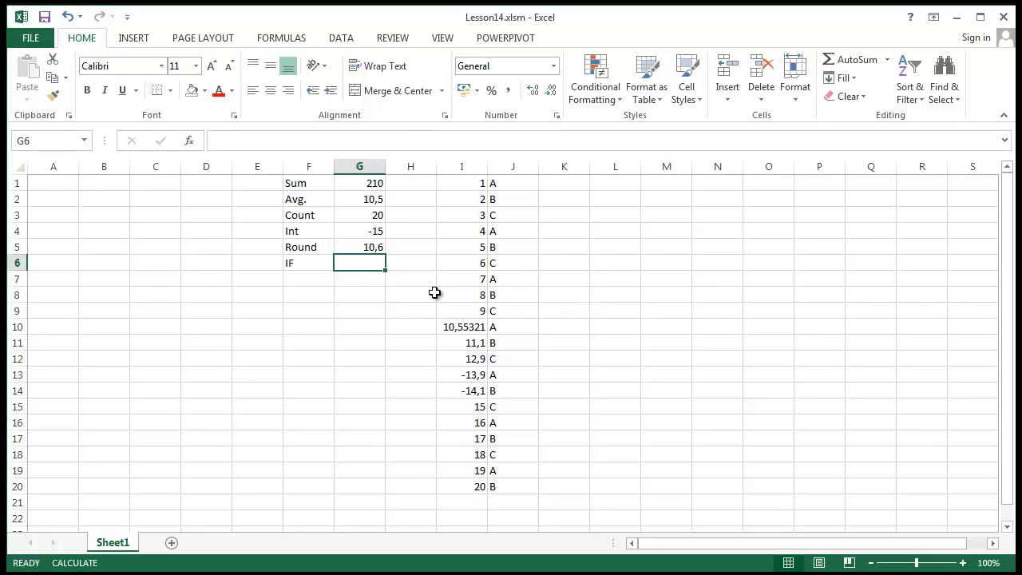
click(294, 280)
key(alt+F11)
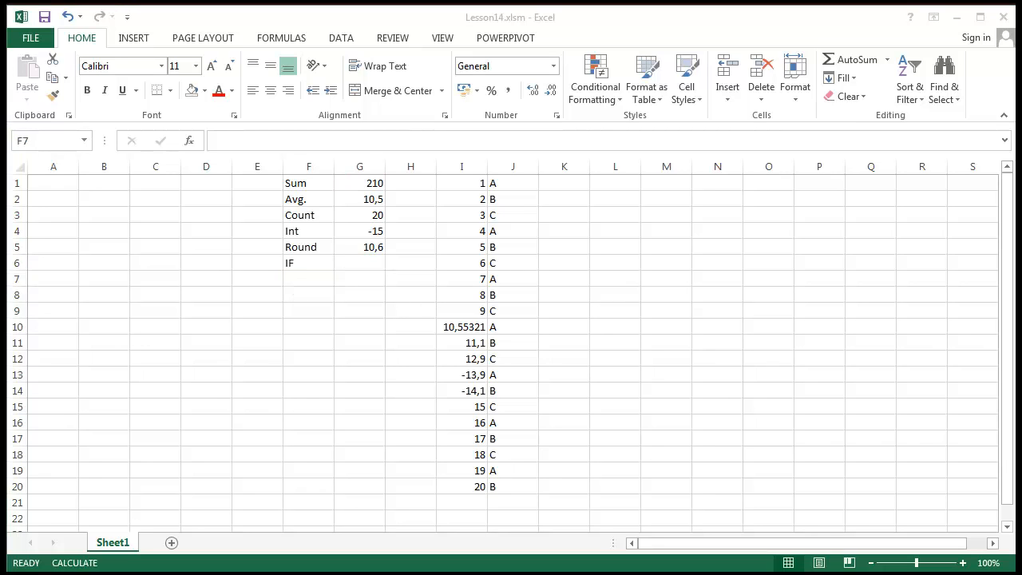
- Enter the labels Now in cell F7 and Today in cell F8
click(312, 282)
text(Now)
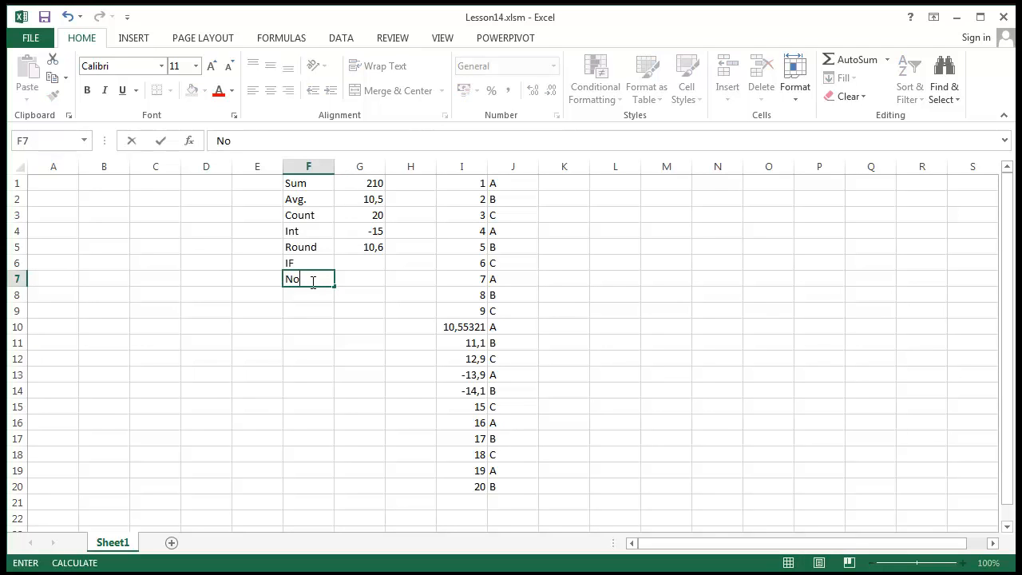
key(Return)
text(Today)
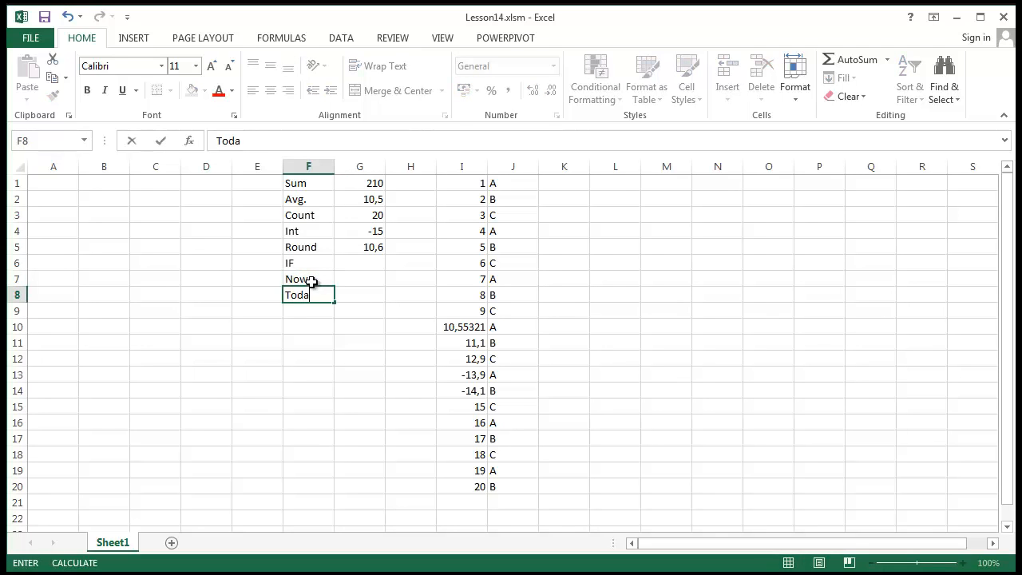
key(Return)
- Enter the formula =NOW() in cell G7, beside the Now label
click(368, 281)
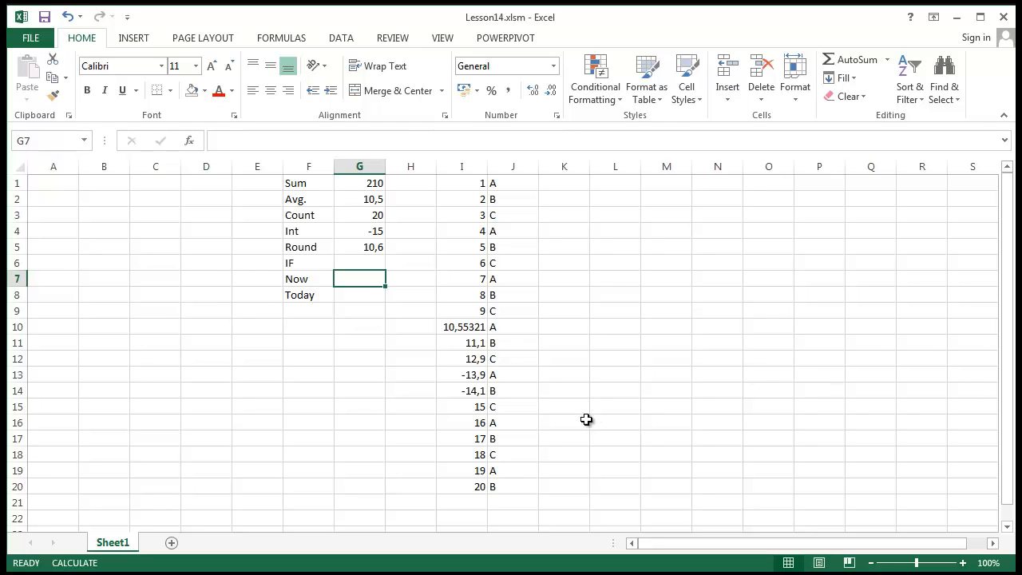
text(=)
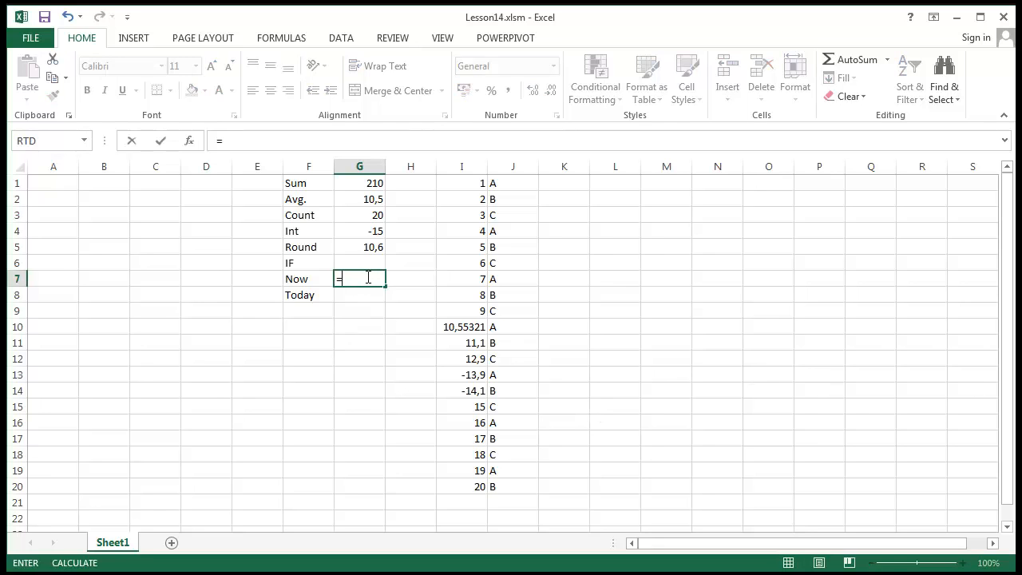
text(Now)
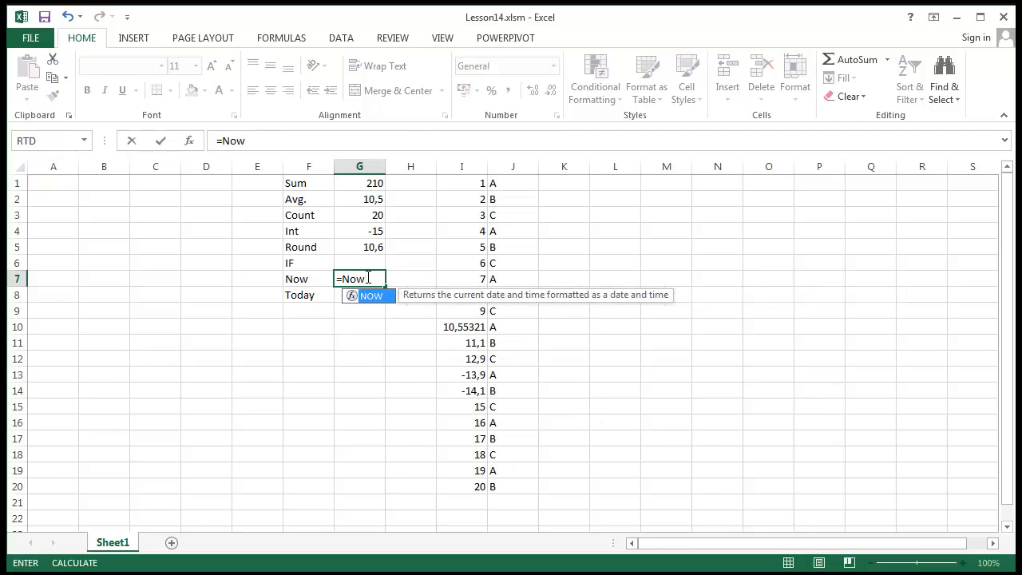
text(())
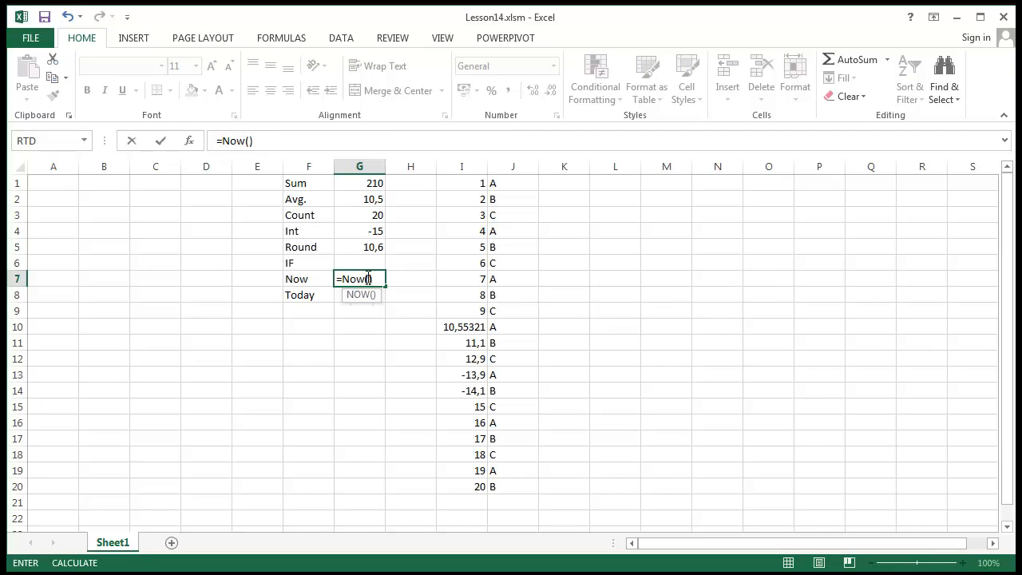
key(Return)
click(367, 278)
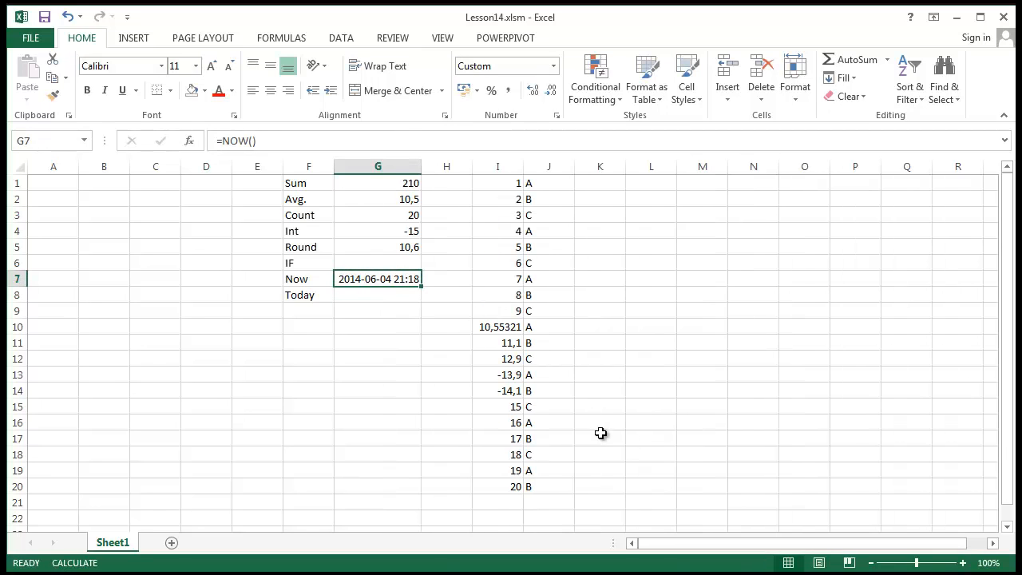
- Enter the formula =TODAY() in cell G8, beside the Today label
key(Down)
key(Down)
key(Up)
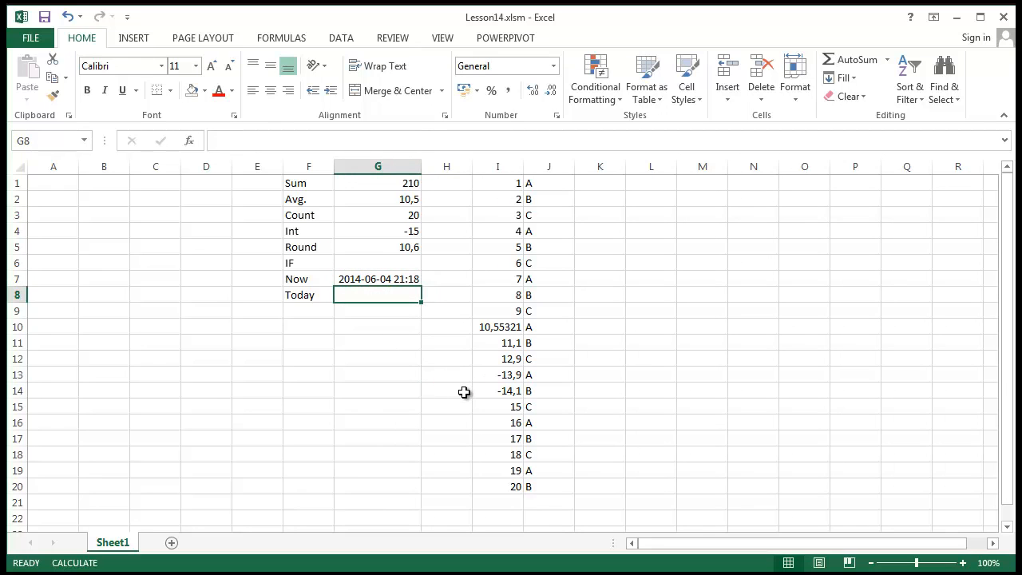
text(=today)
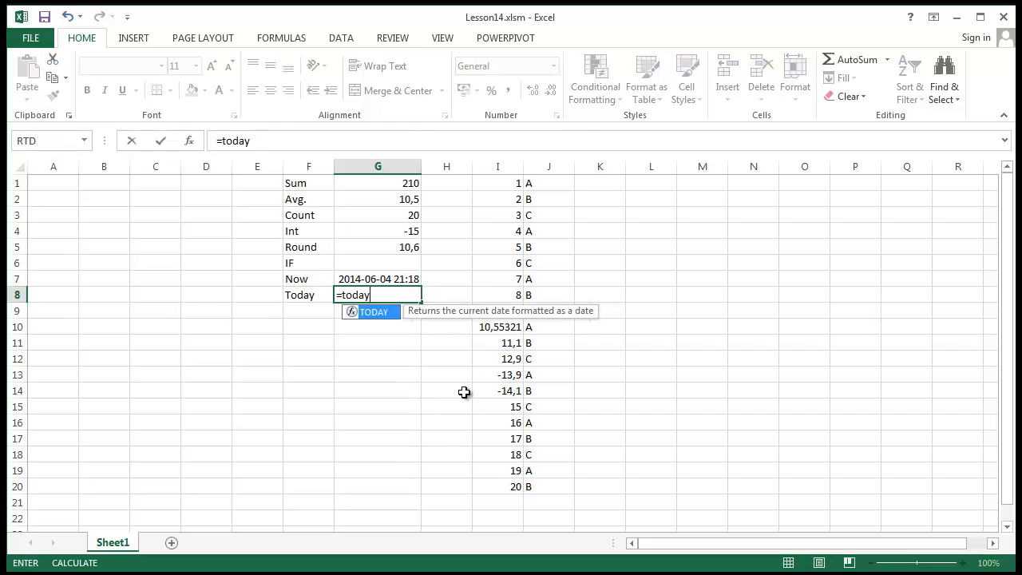
text(())
key(Return)
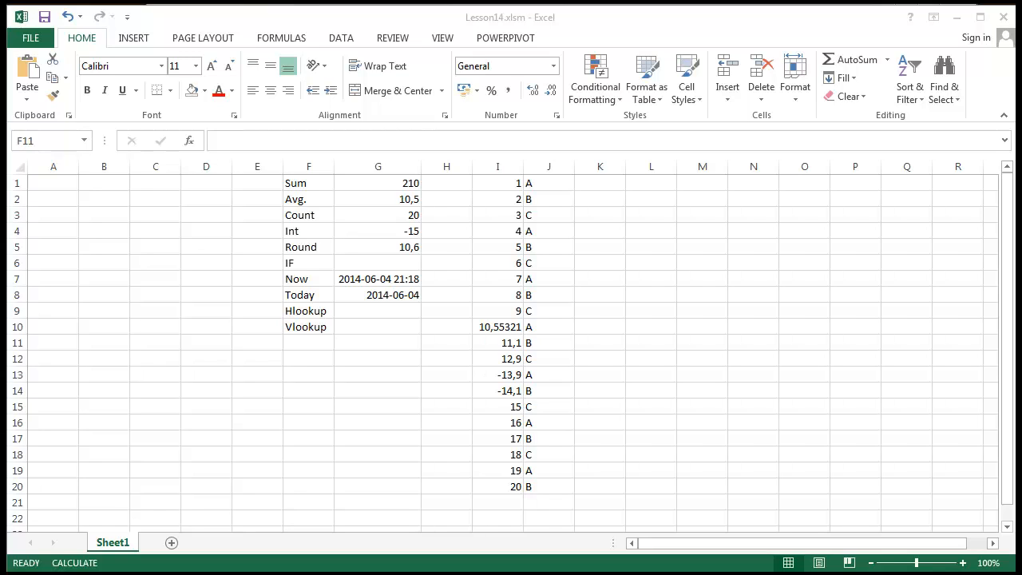
click(331, 336)
click(351, 313)
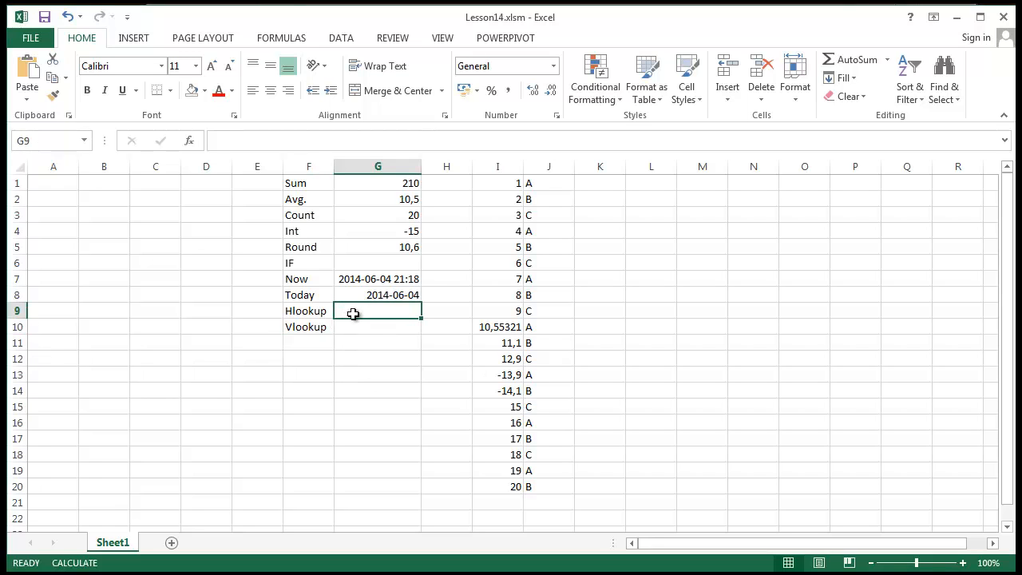
click(358, 327)
click(306, 343)
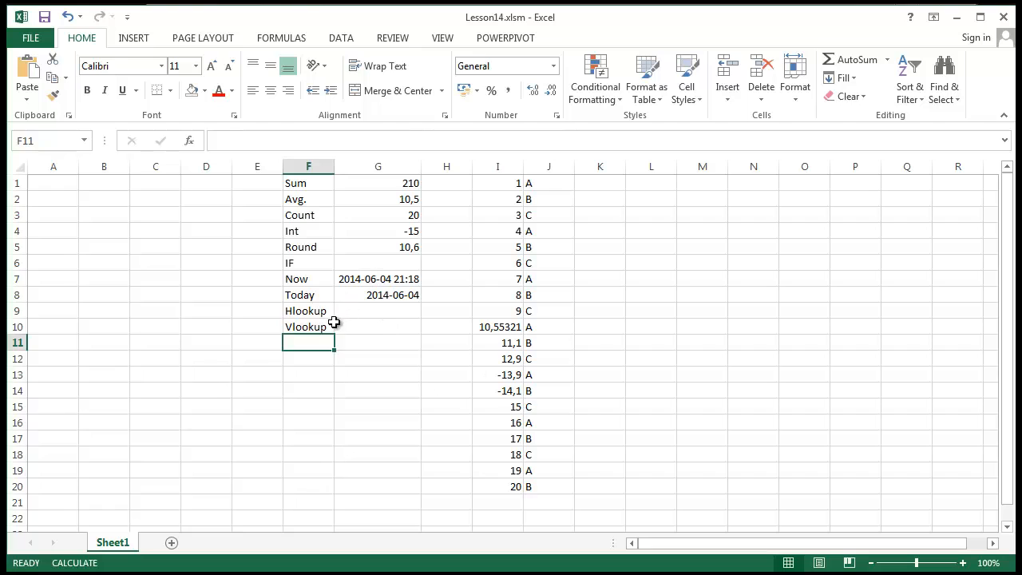
drag(320, 311, 326, 329)
- Fill the empty result cells G9:G10 beside the Hlookup and Vlookup labels with yellow
click(375, 311)
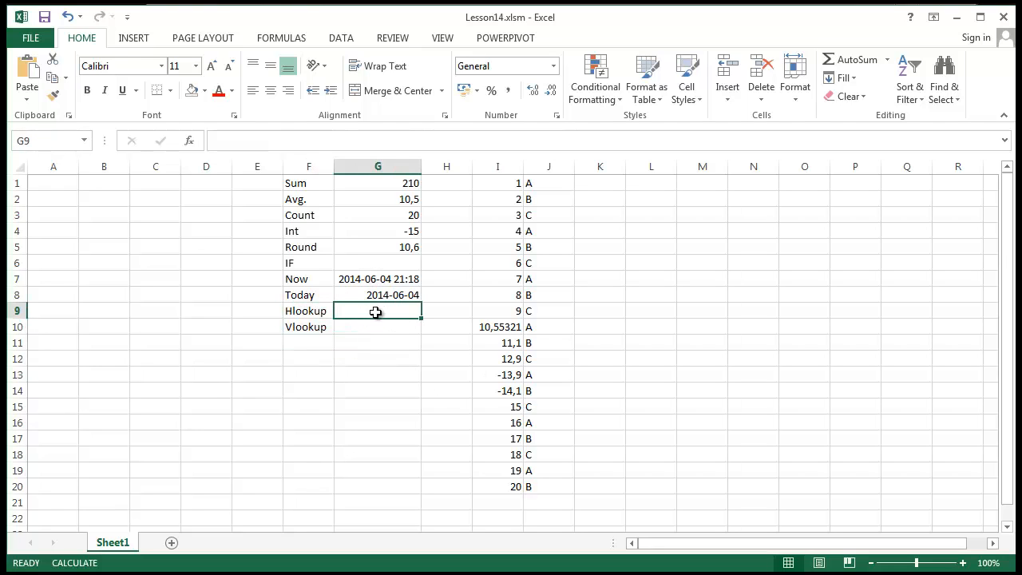
drag(380, 312, 381, 327)
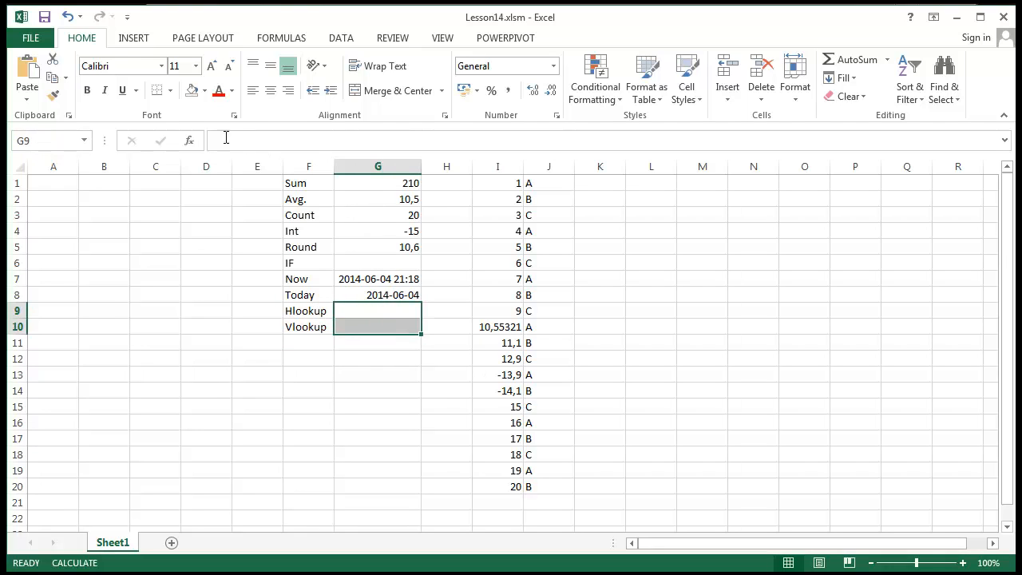
click(204, 90)
click(231, 213)
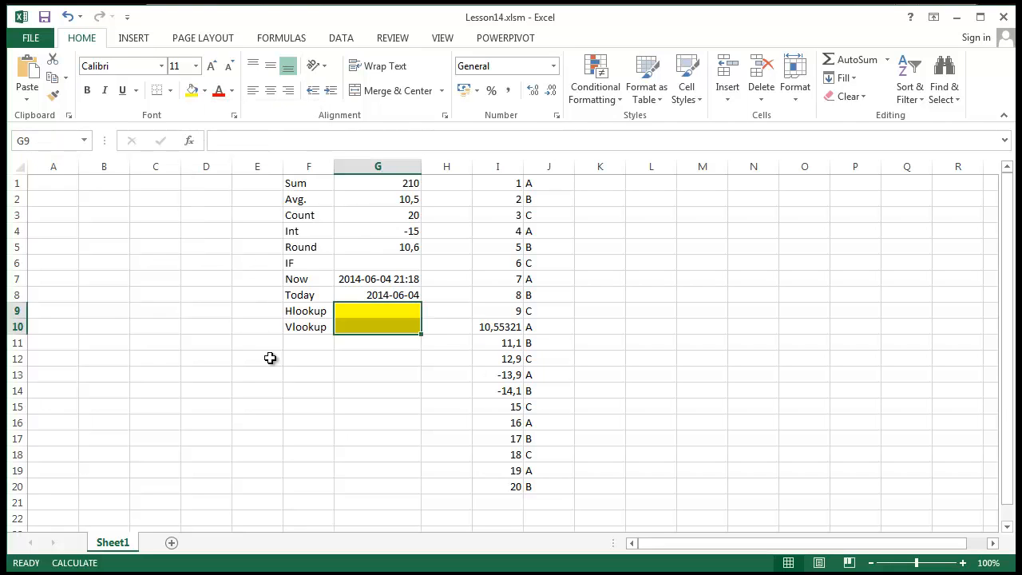
click(301, 393)
click(397, 372)
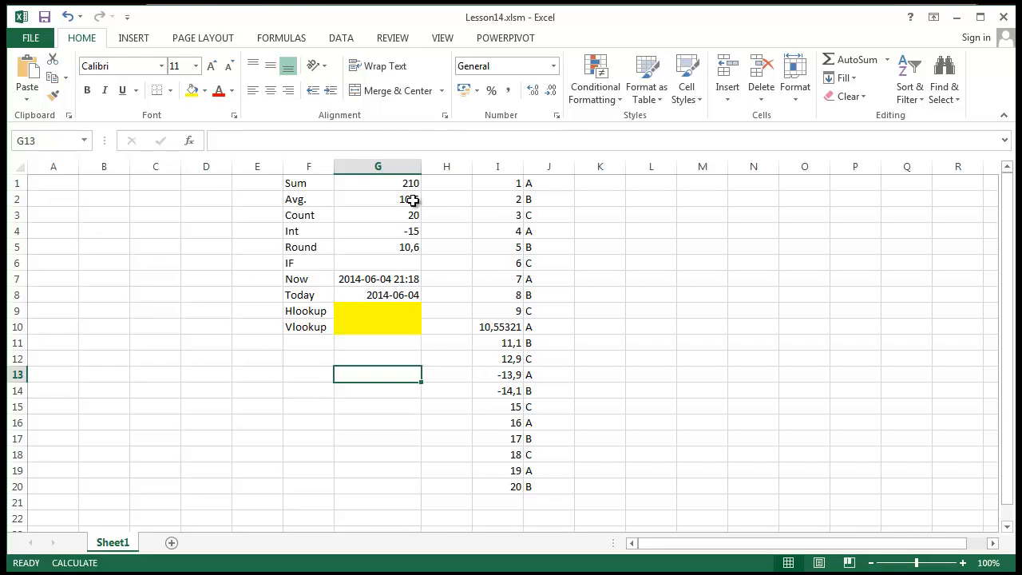
- Apply the same yellow fill to the result cells G1:G8
drag(411, 183, 407, 297)
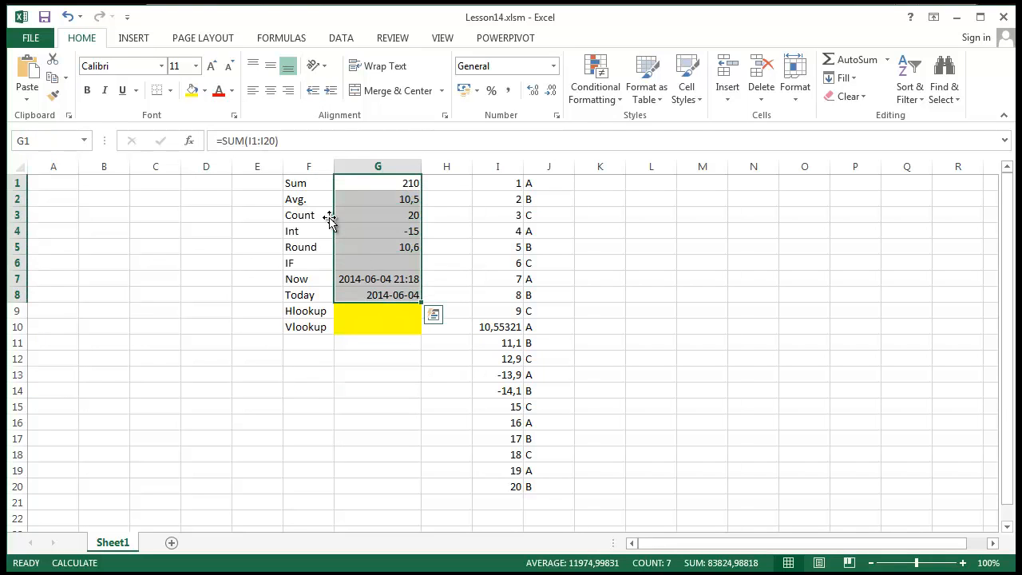
click(191, 90)
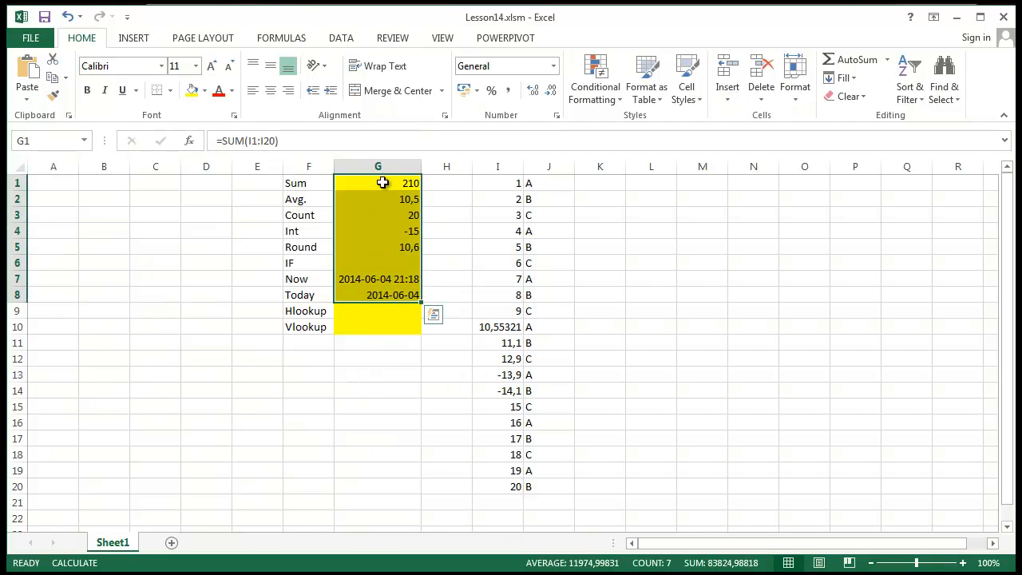
click(365, 420)
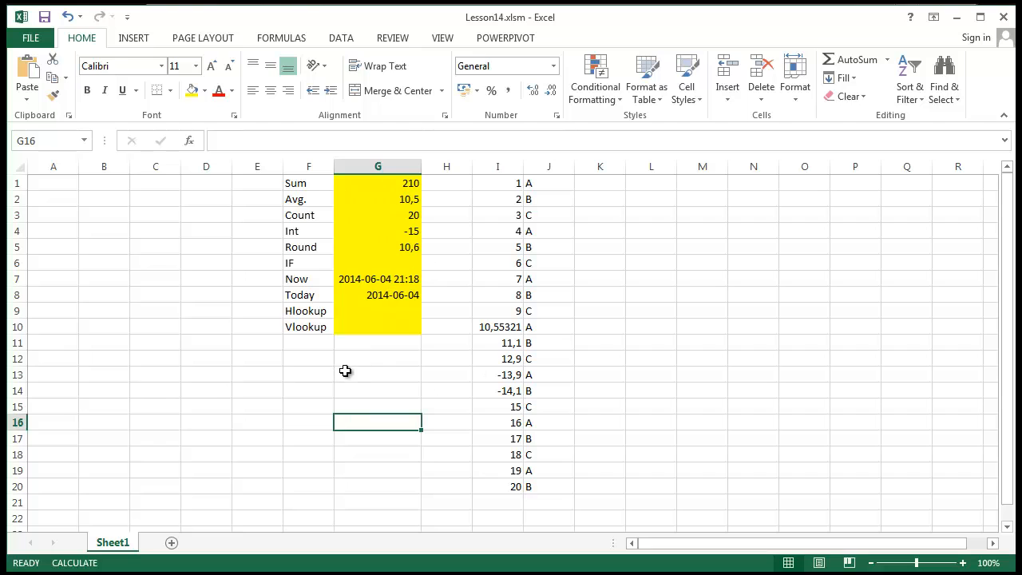
- Enter the label Isnumber in cell F11, below the Vlookup label
click(307, 355)
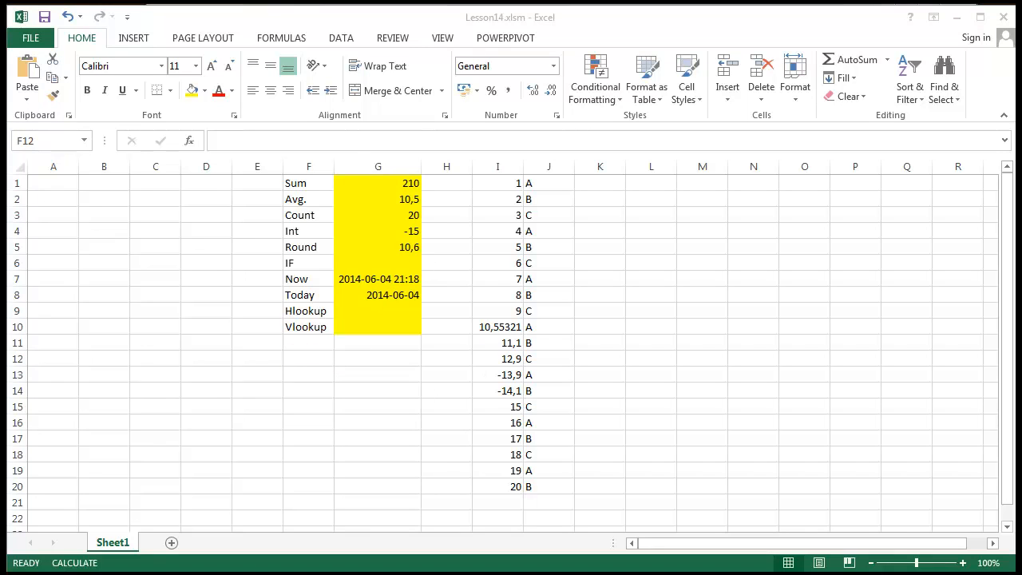
click(310, 343)
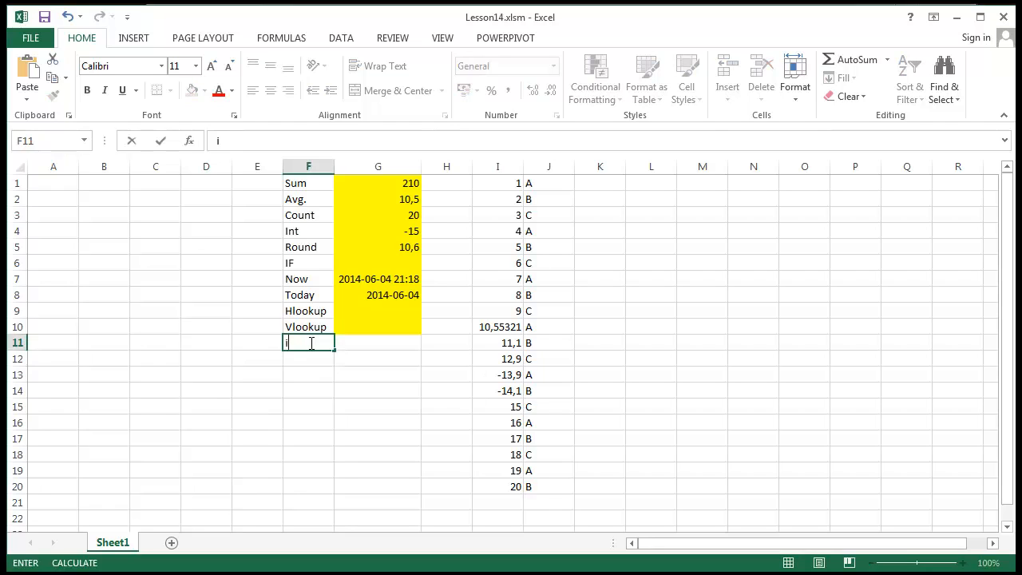
text(ISnumber)
key(Return)
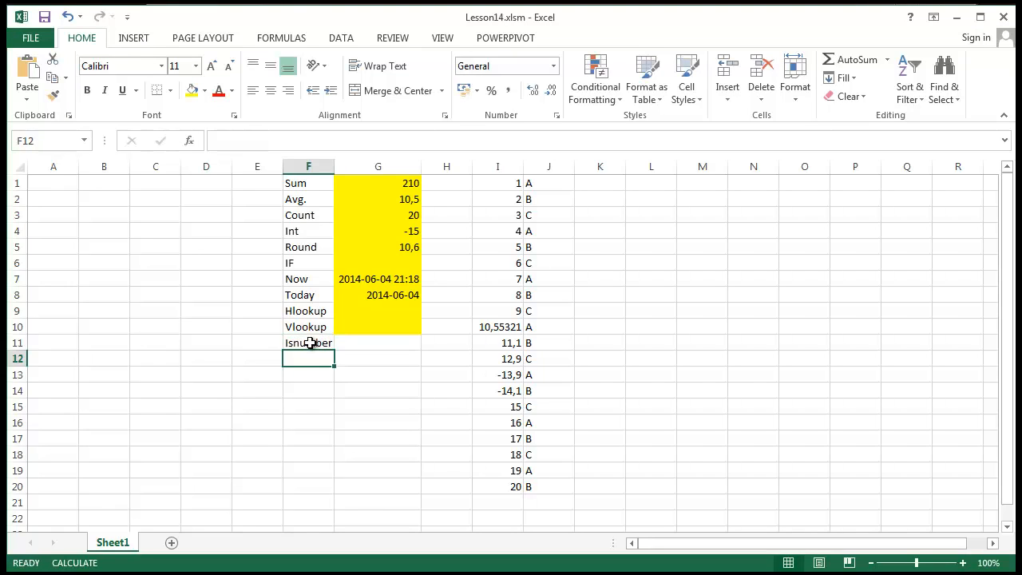
- Enter the number 15 in cell G12 and the text fifteen in cell G13 as sample values
click(358, 351)
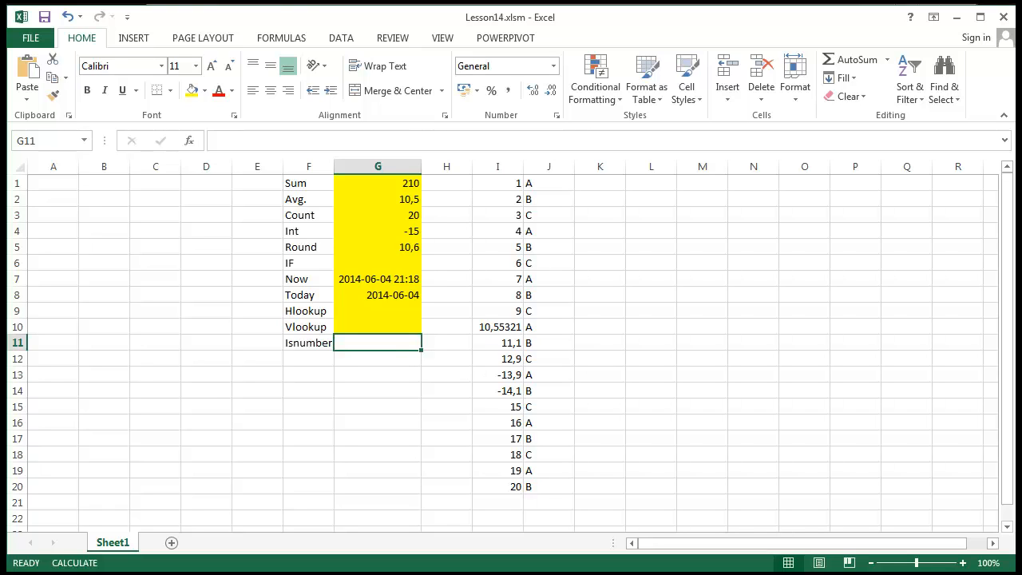
click(486, 390)
click(375, 390)
click(369, 358)
double_click(370, 358)
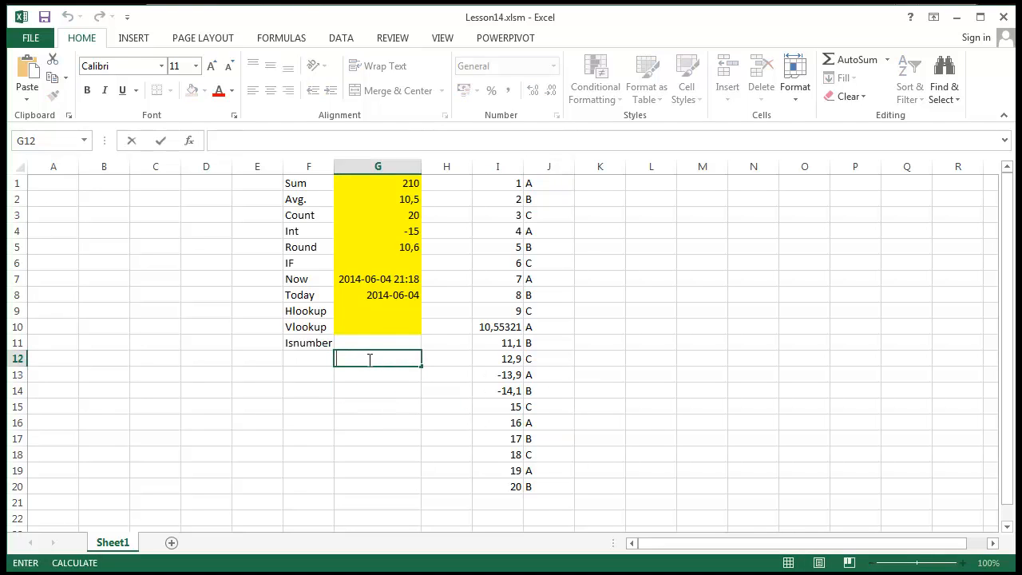
text(15)
key(Return)
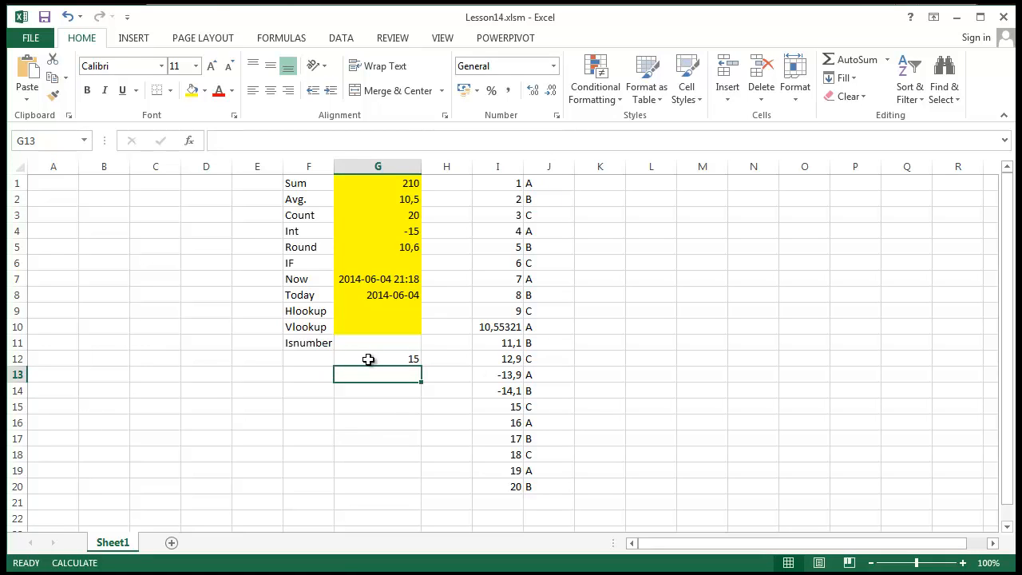
text(fif)
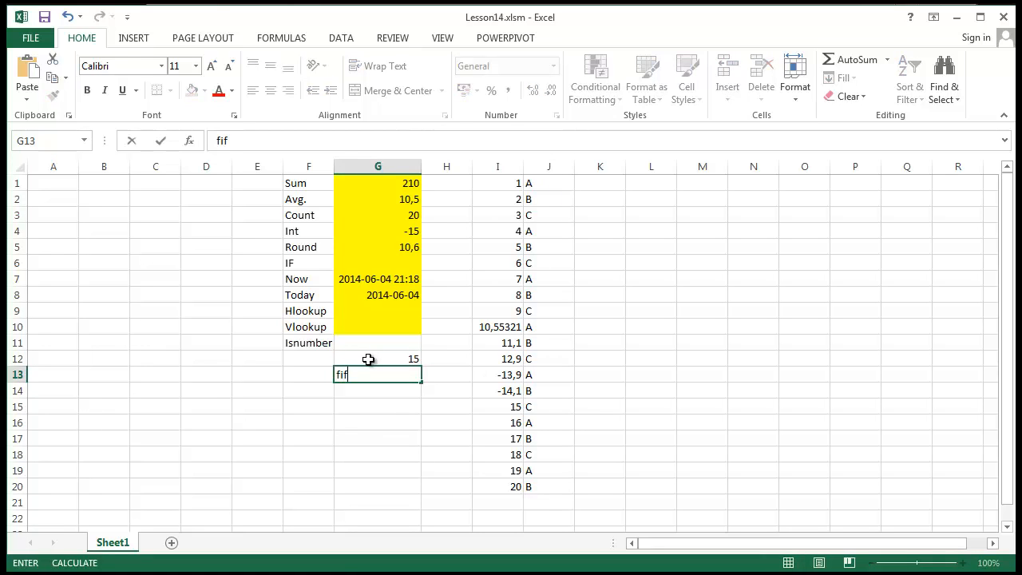
text(teen)
key(Return)
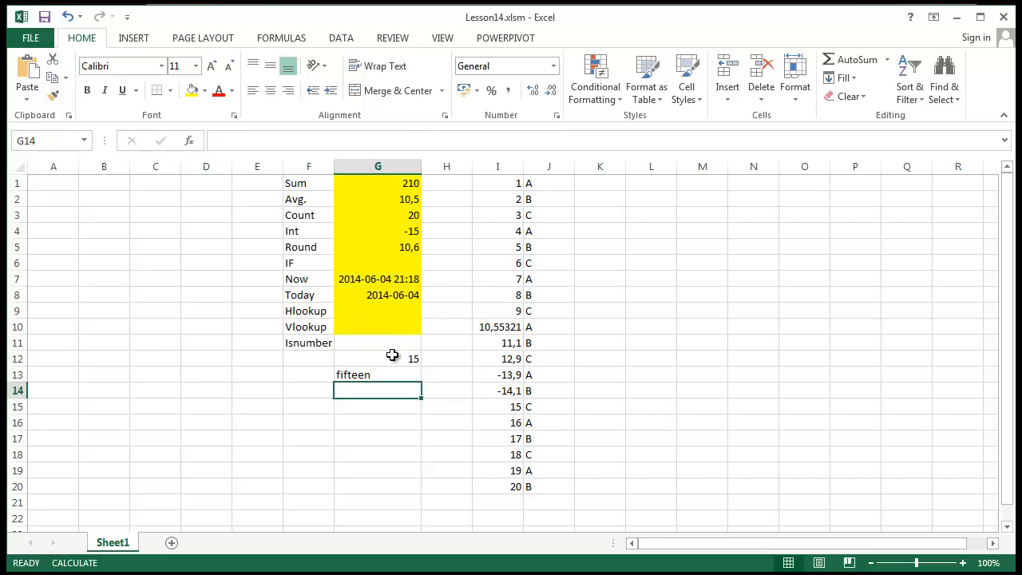
- Enter an ISNUMBER formula in cell G11 that checks cell I10
click(346, 343)
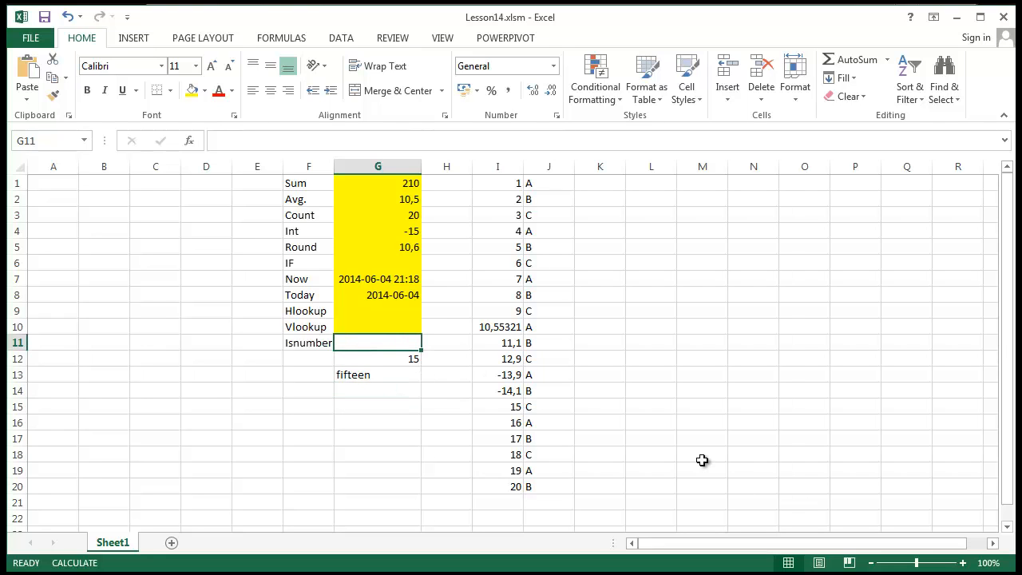
text(=isnu)
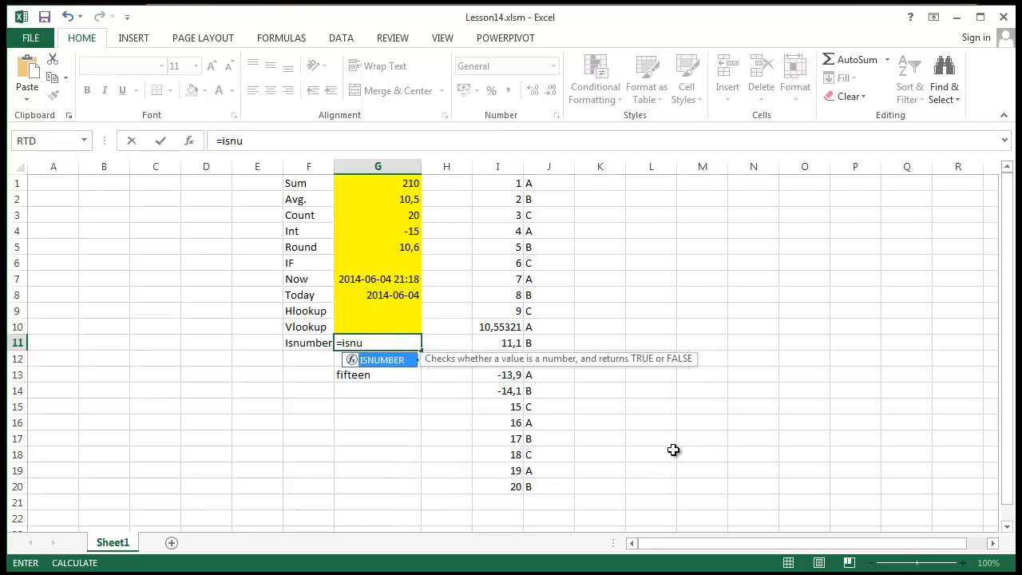
double_click(396, 359)
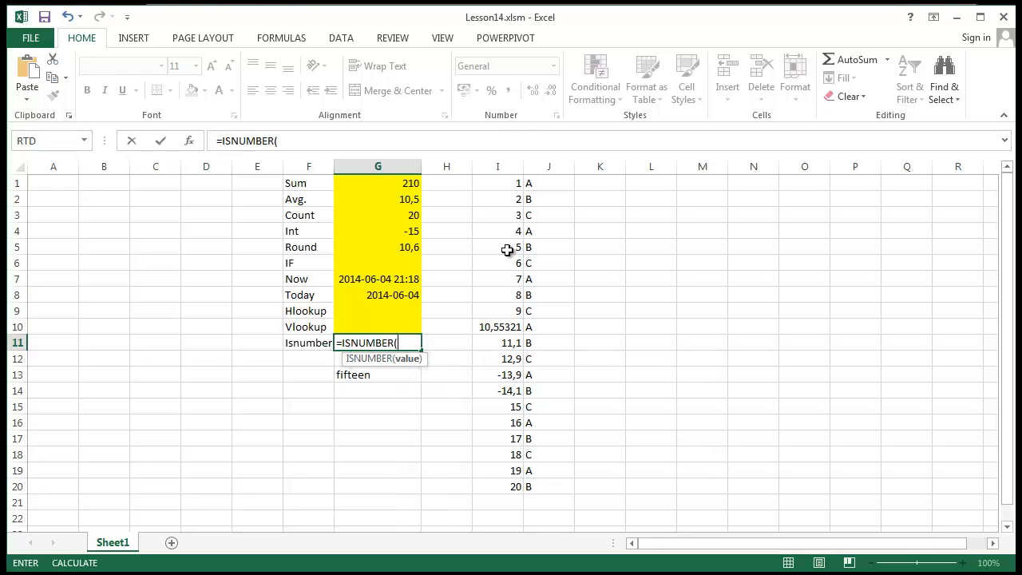
click(500, 327)
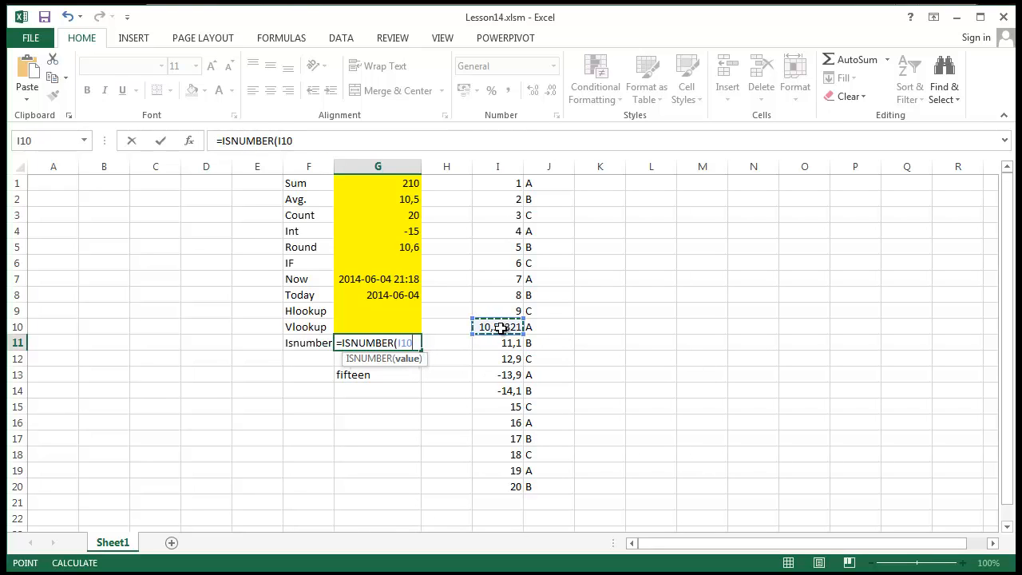
key(Return)
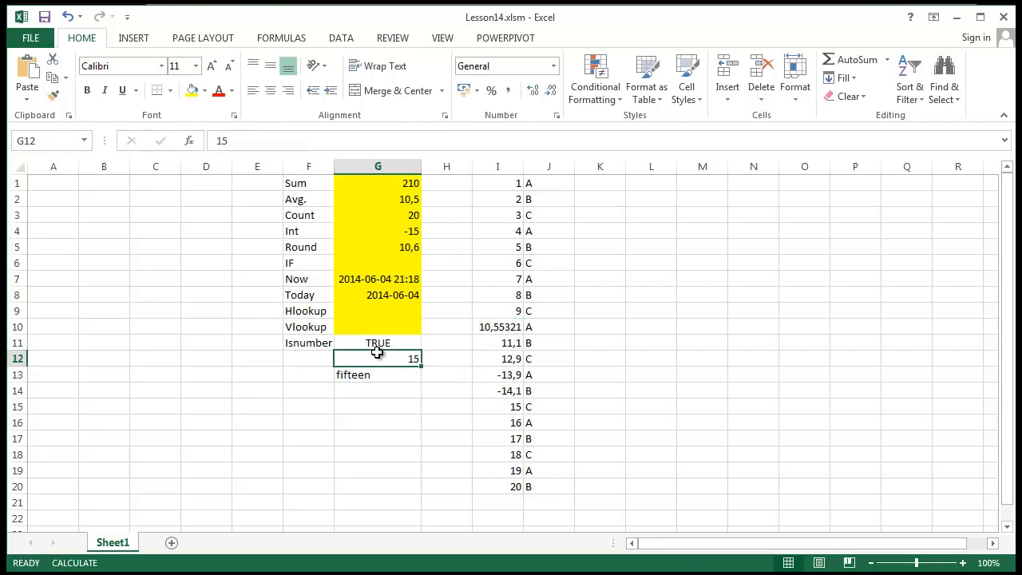
- Clear the sample entries from cells G12:G14
drag(377, 357, 367, 384)
key(Delete)
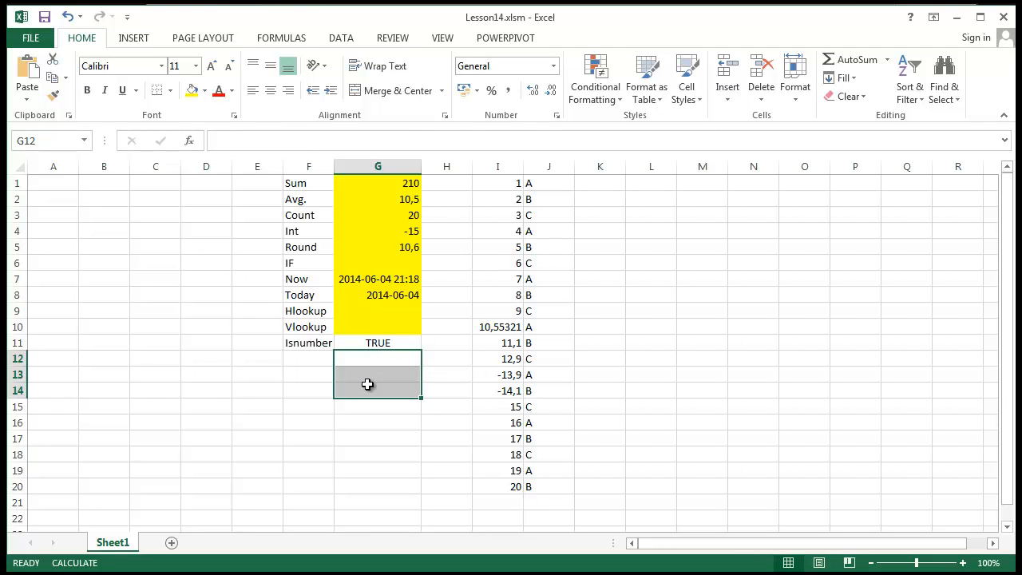
click(292, 372)
click(288, 358)
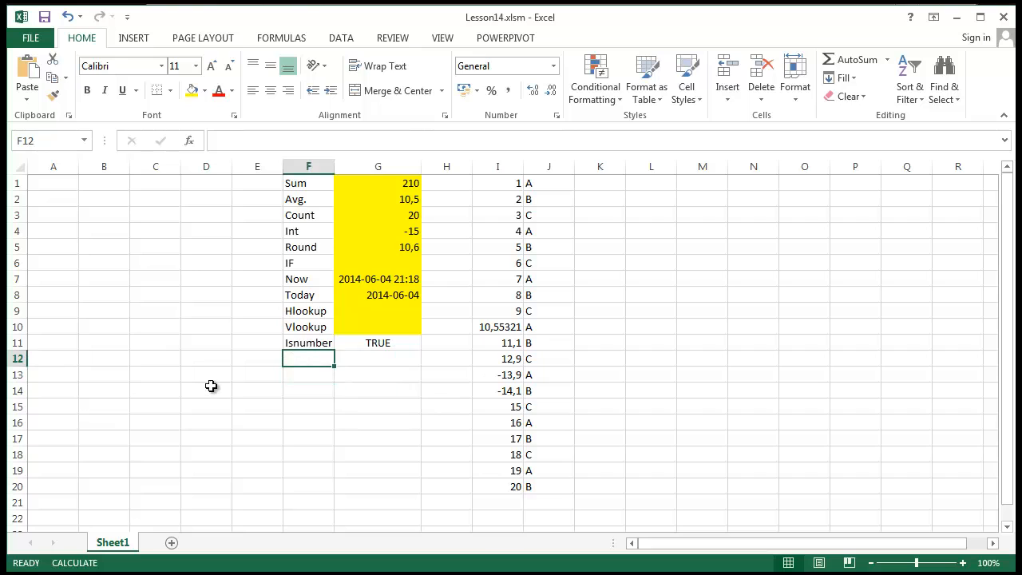
- Fill the ISNUMBER result cell G11 with the same yellow as the cells above
click(380, 341)
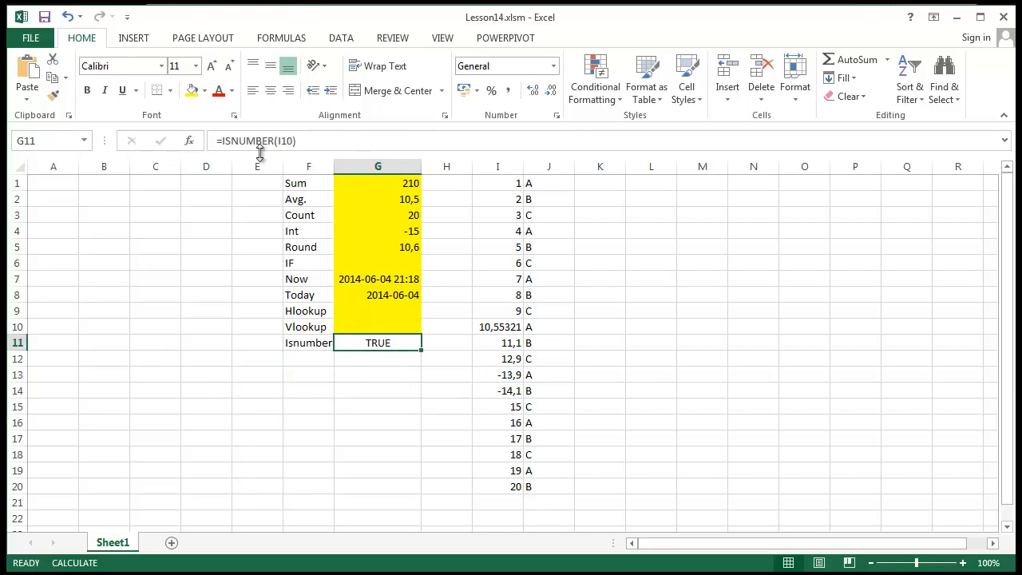
click(356, 416)
click(285, 361)
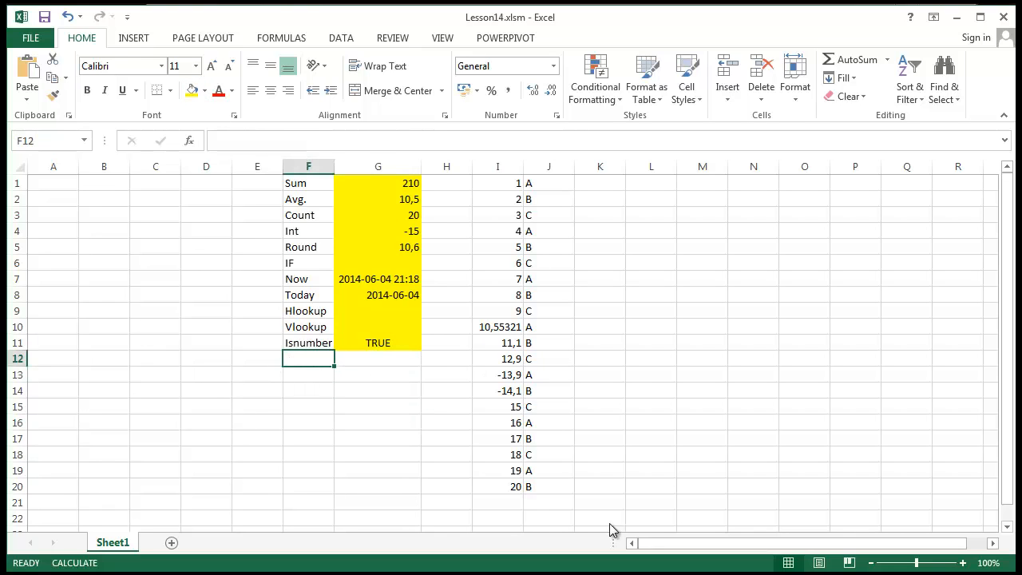
- Switch to the Visual Basic editor
key(alt+F11)
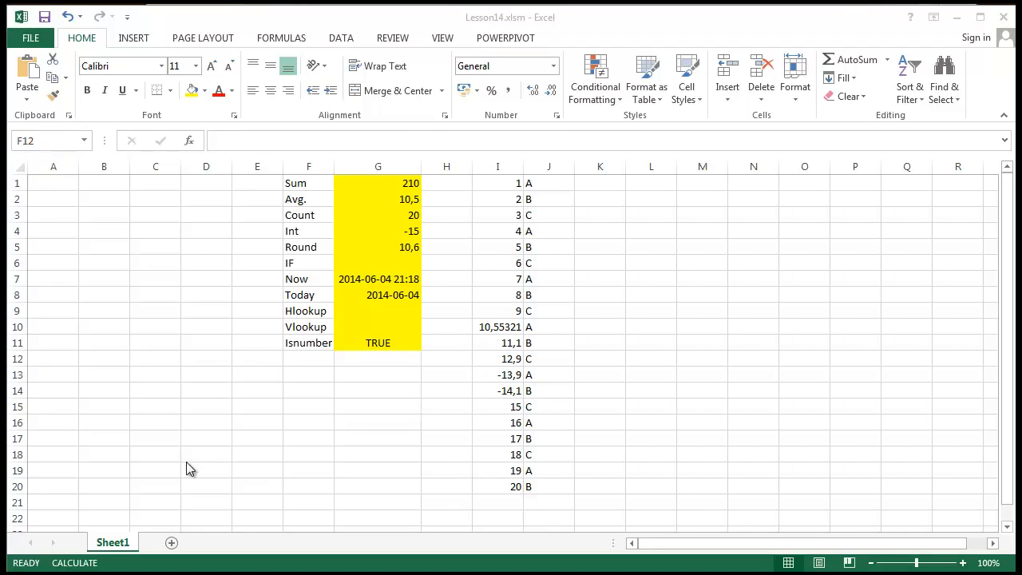
- Enter the labels Min in cell F12 and Max in cell F13
click(308, 356)
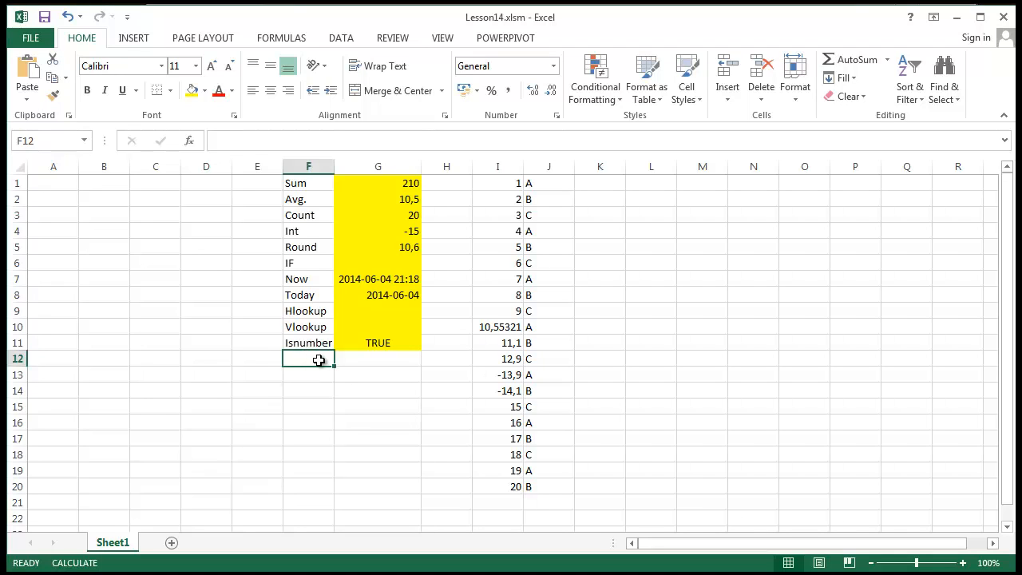
text(Min)
key(Return)
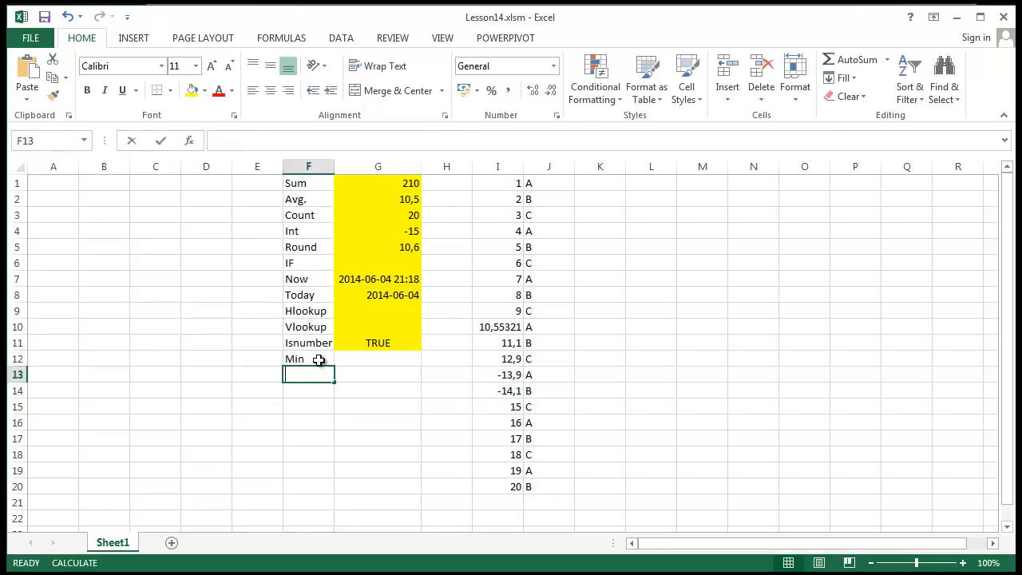
text(Max)
key(Return)
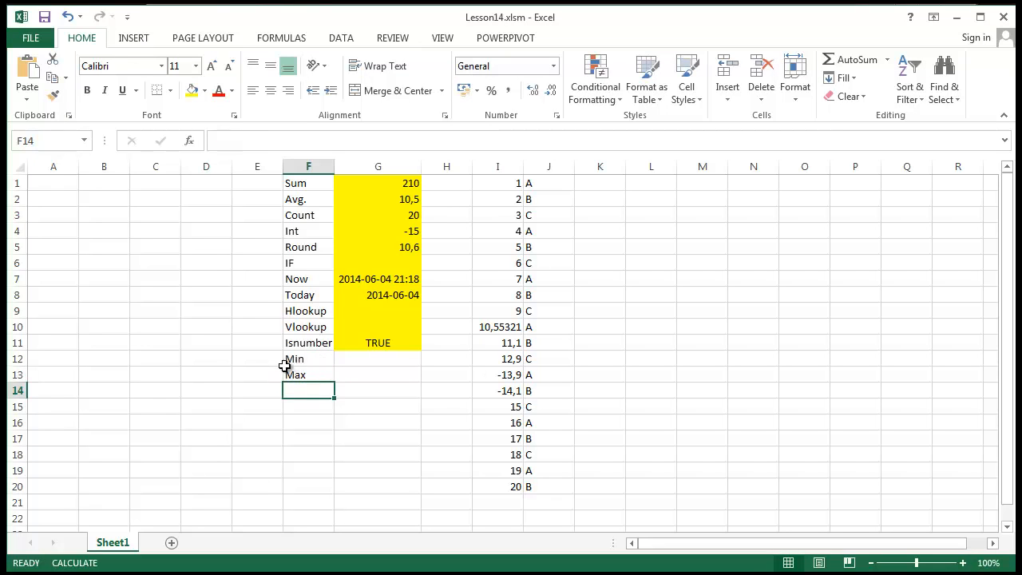
- Enter a MIN formula in cell G12 that covers the range I1:I20
click(374, 358)
text(=min)
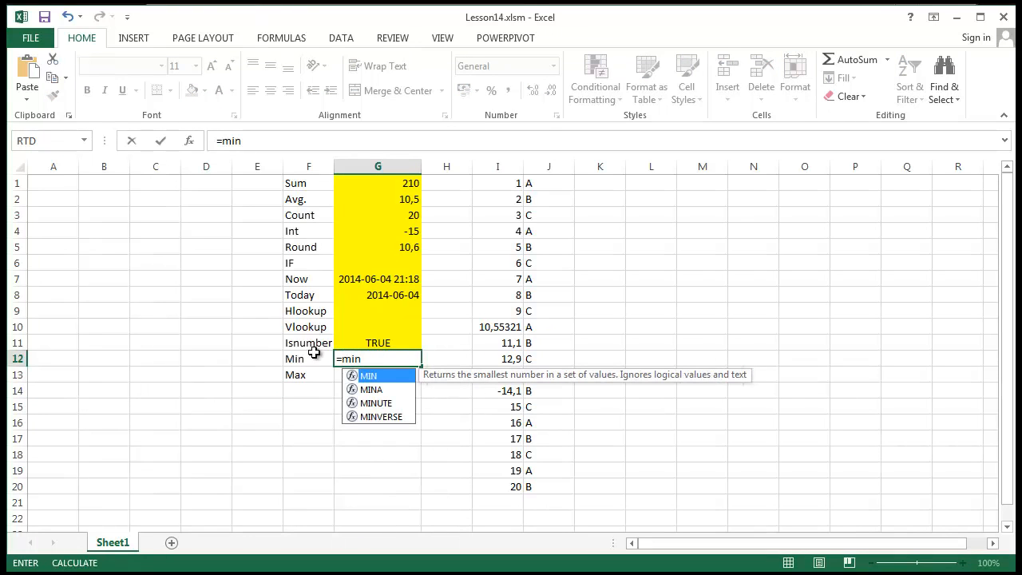
double_click(391, 376)
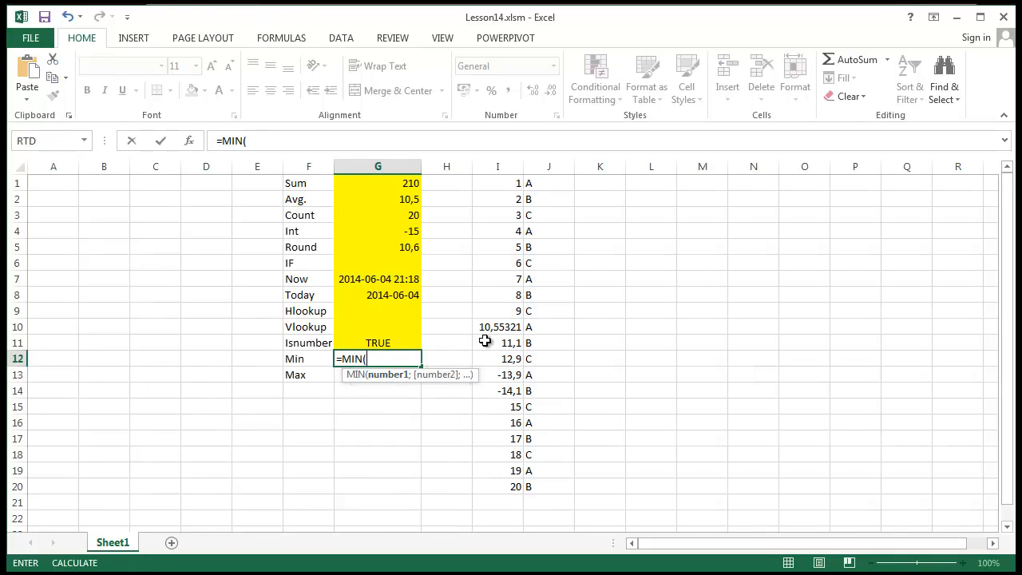
drag(497, 185, 488, 486)
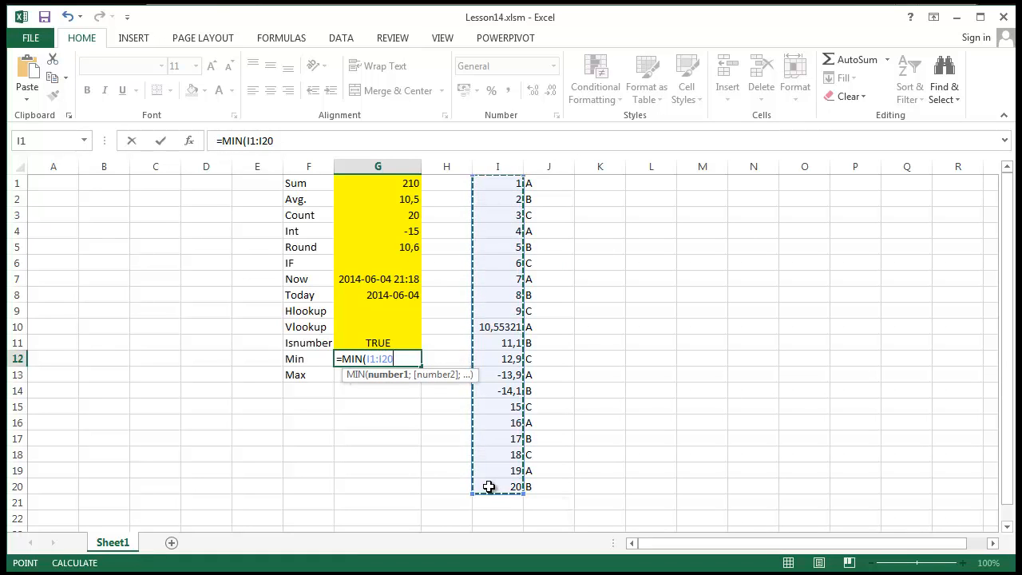
key(Return)
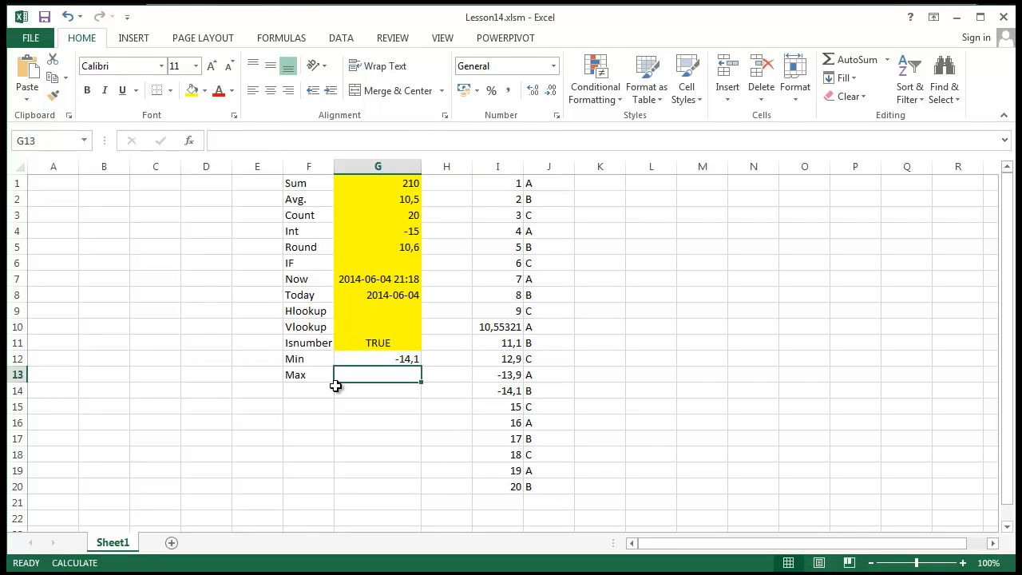
- Enter a MAX formula in cell G13 that covers the range I1:I20
text(=max)
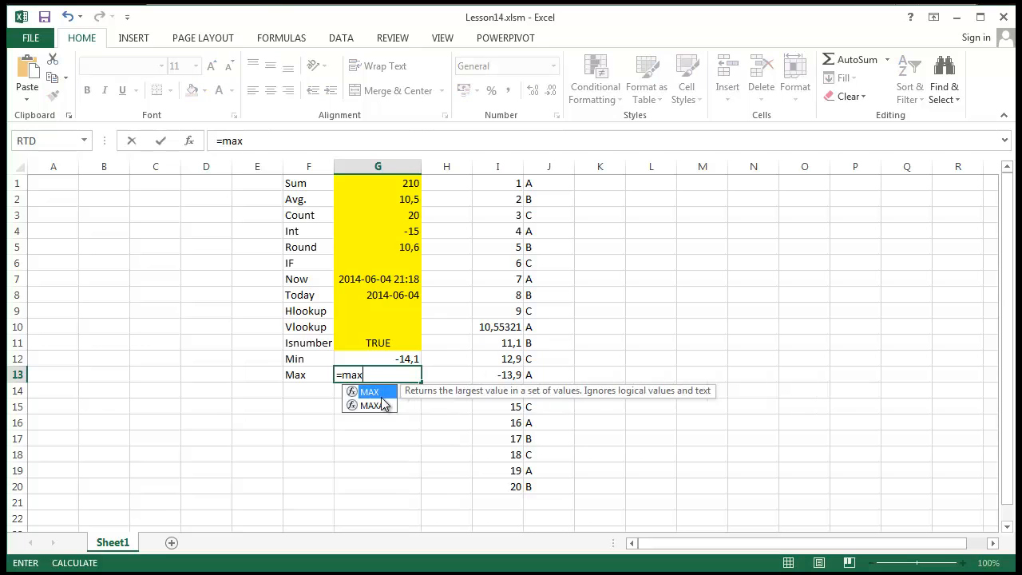
double_click(380, 392)
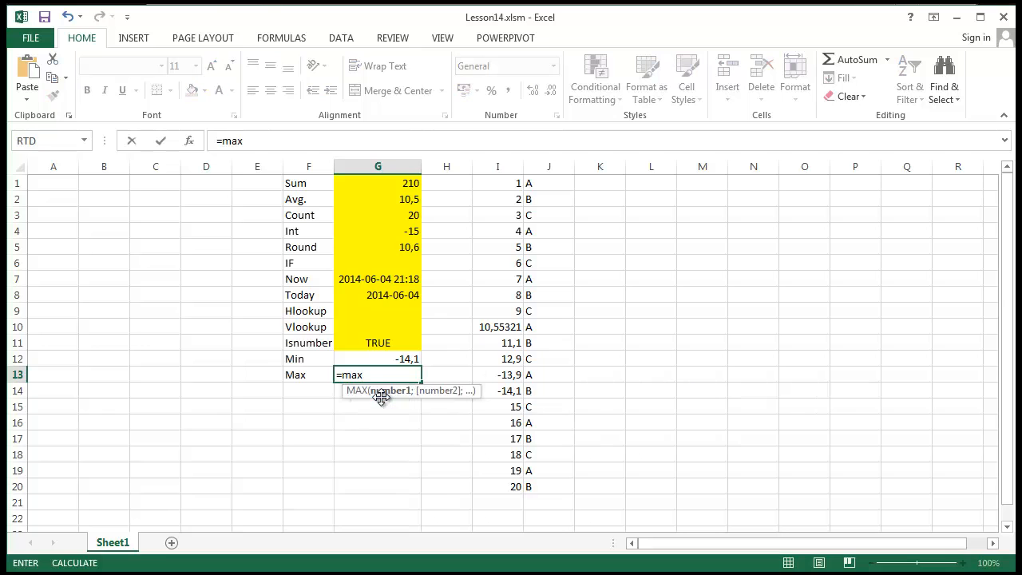
drag(490, 186, 502, 485)
key(Return)
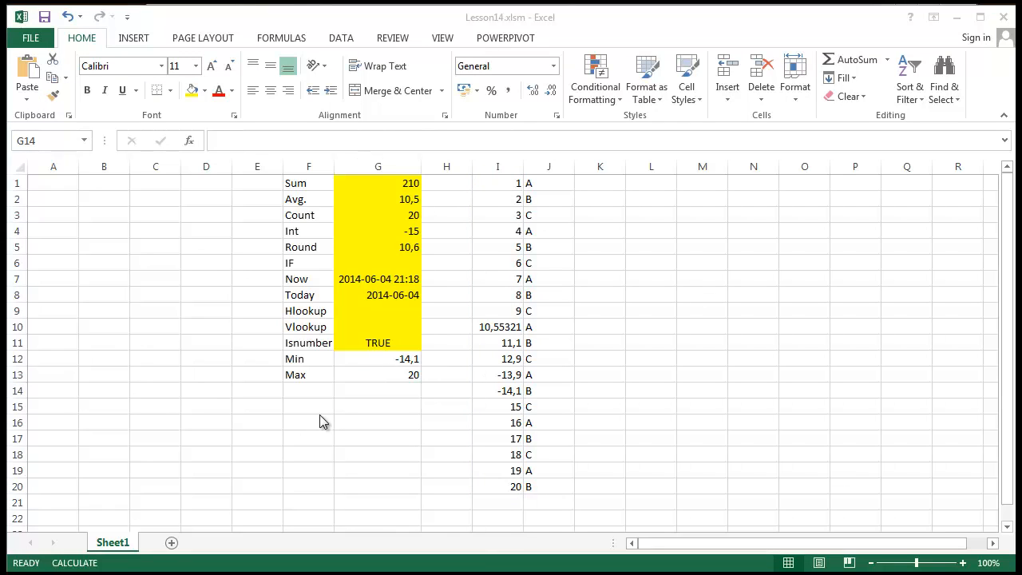
- Enter the labels SumIF in cell F14 and CountIF in cell F15
click(365, 391)
click(325, 390)
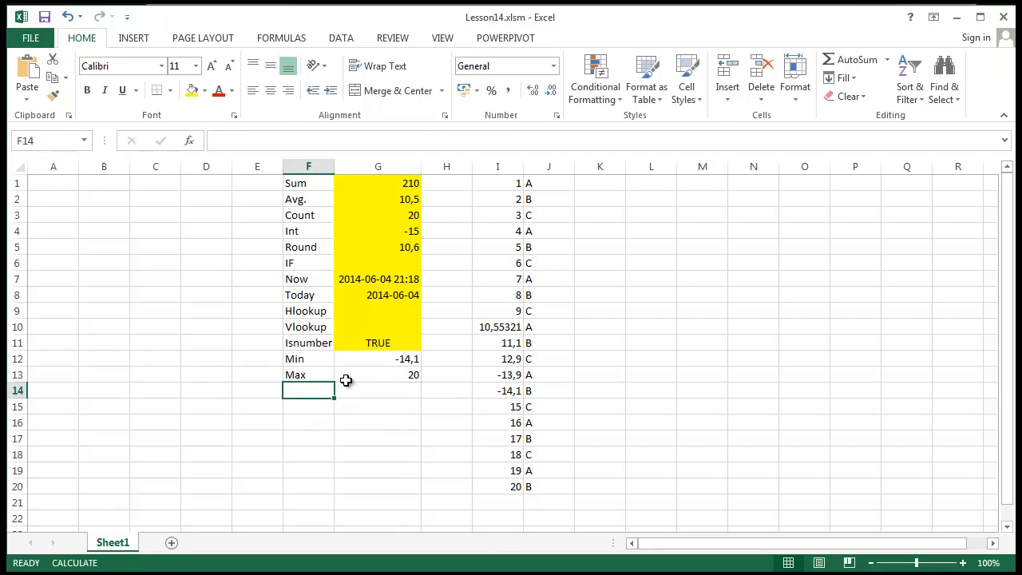
text(Sum)
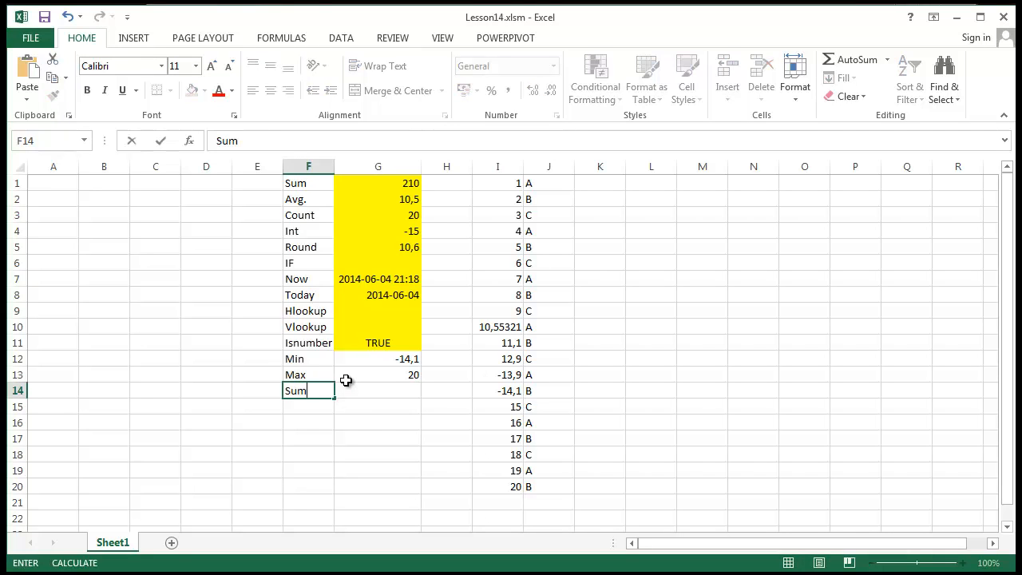
text(IF)
key(Return)
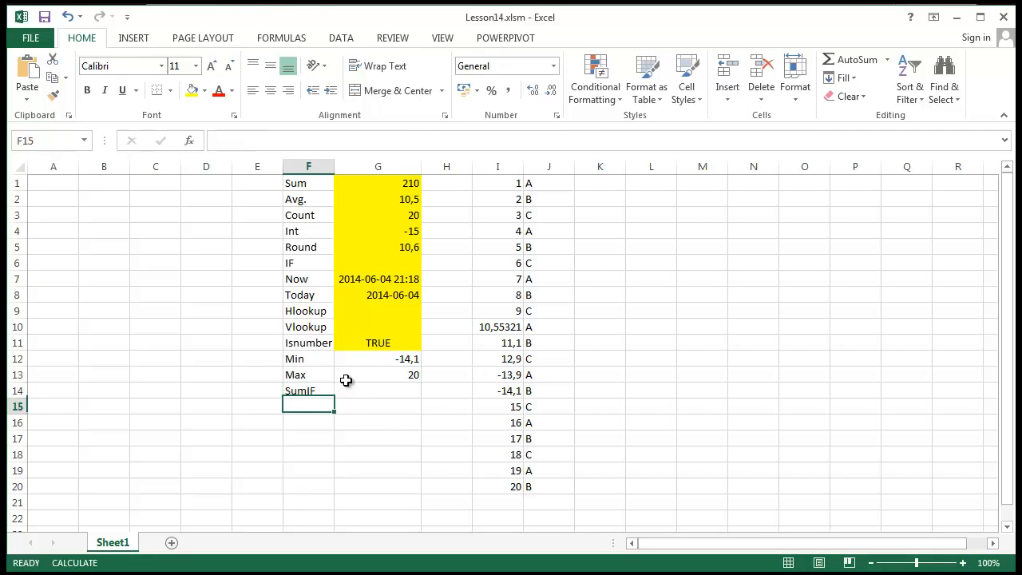
text(Count)
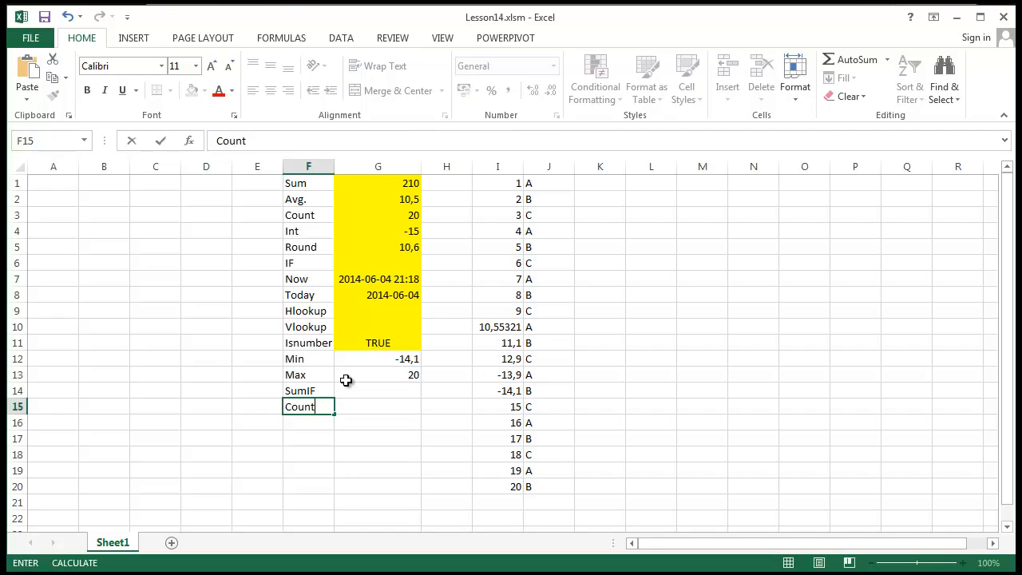
text(IF)
key(Return)
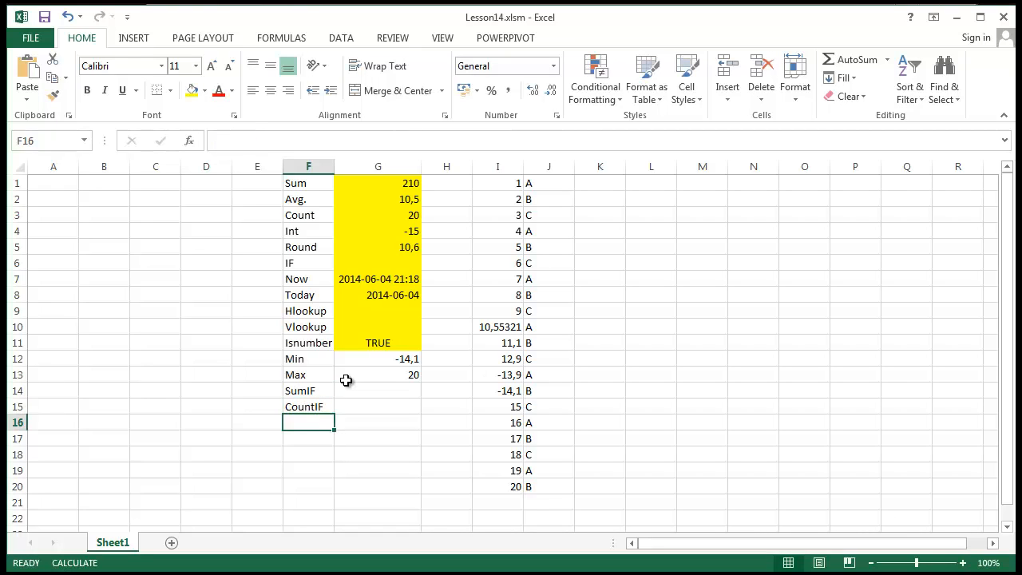
key(alt+Tab)
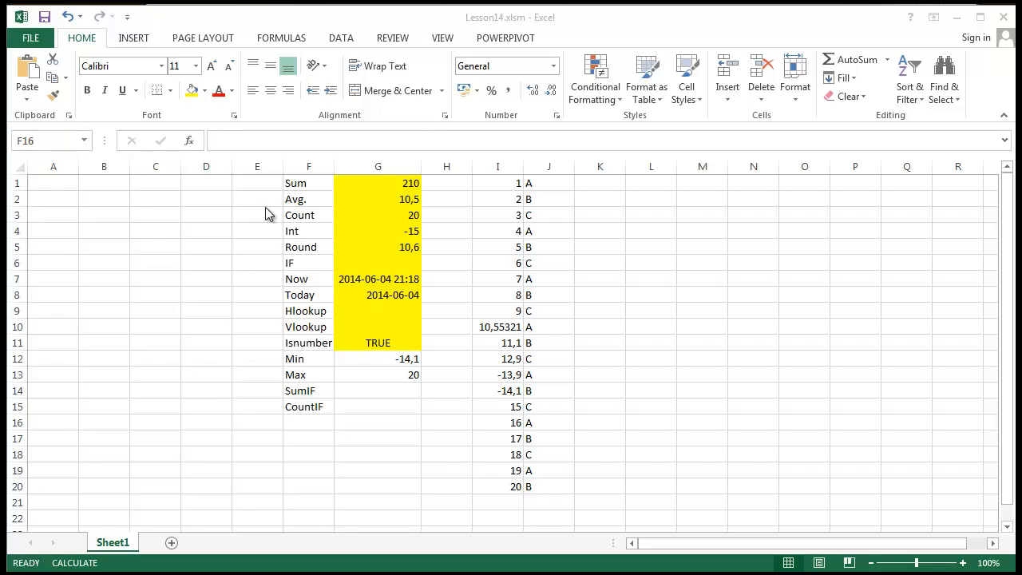
- Fill cells G12:G15 with the same yellow as the result cells above
drag(407, 391, 391, 411)
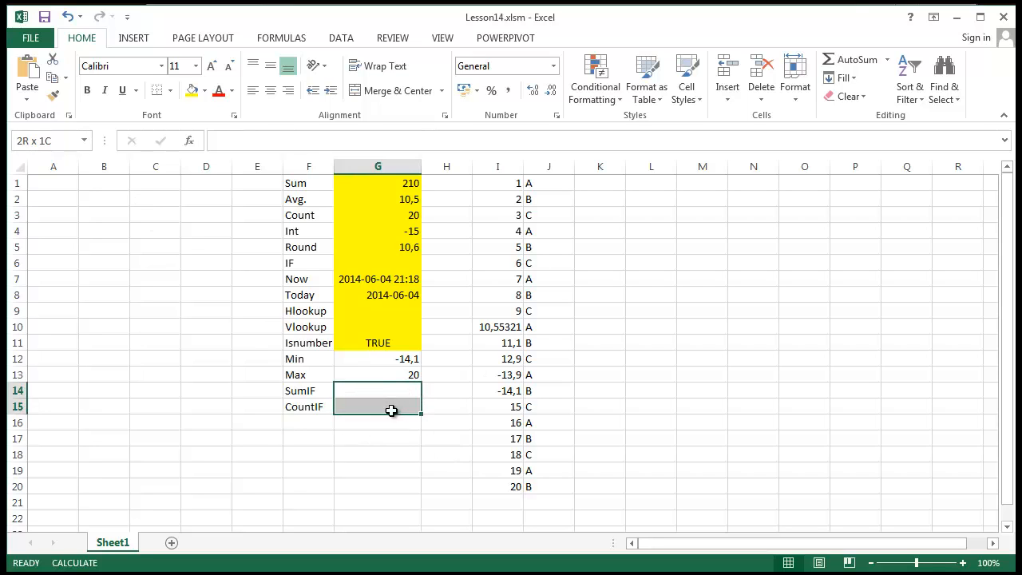
click(191, 90)
drag(407, 359, 407, 372)
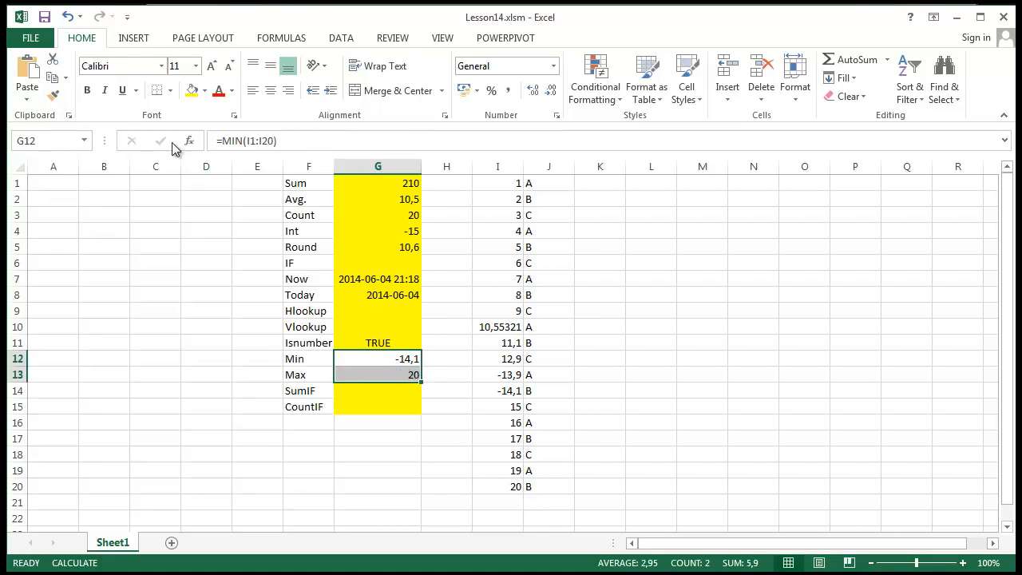
click(191, 89)
- Look up the RTD function's help article through Insert Function, skim its syntax and examples, and close it
click(305, 394)
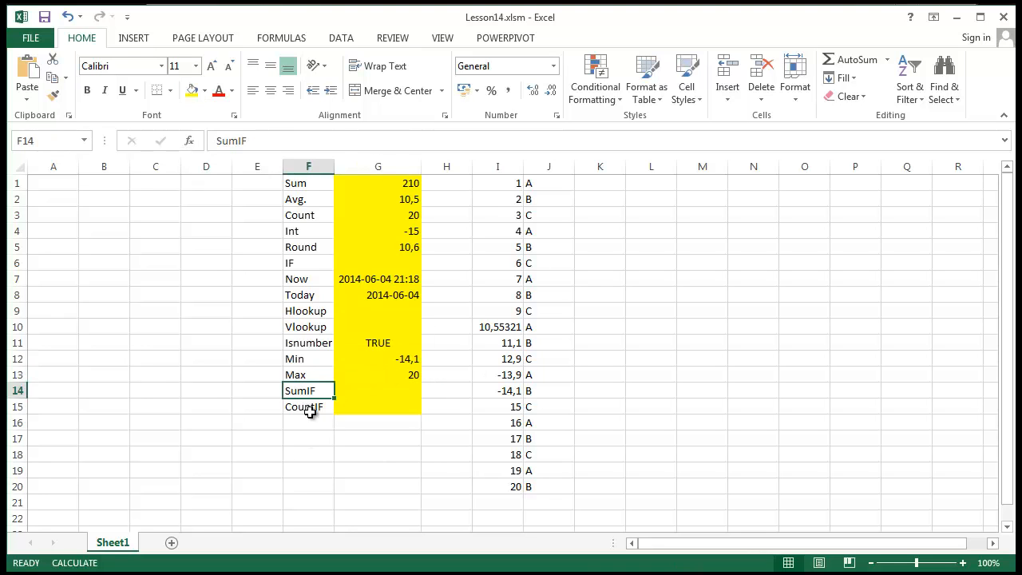
click(308, 408)
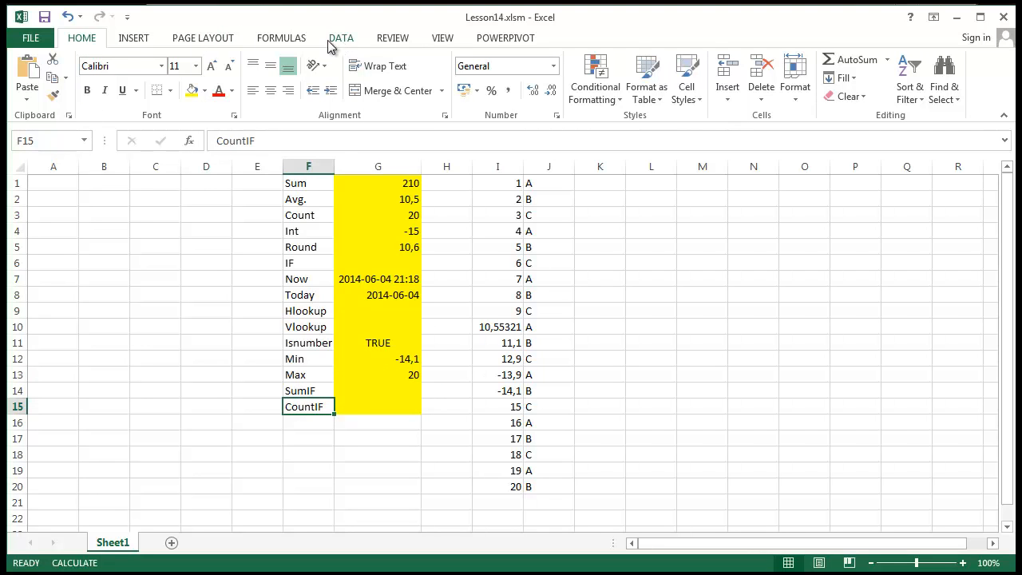
click(281, 39)
click(31, 88)
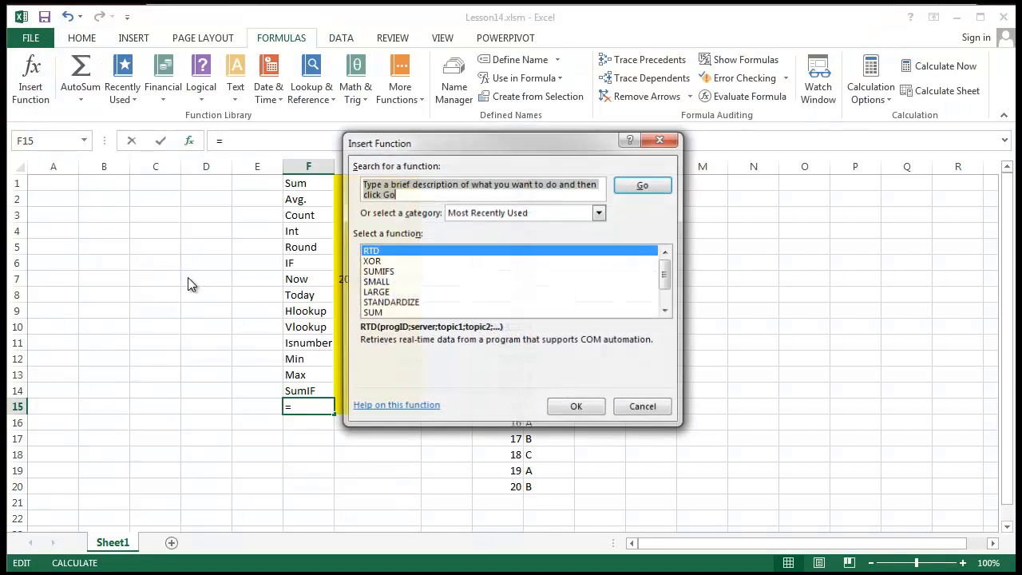
click(364, 409)
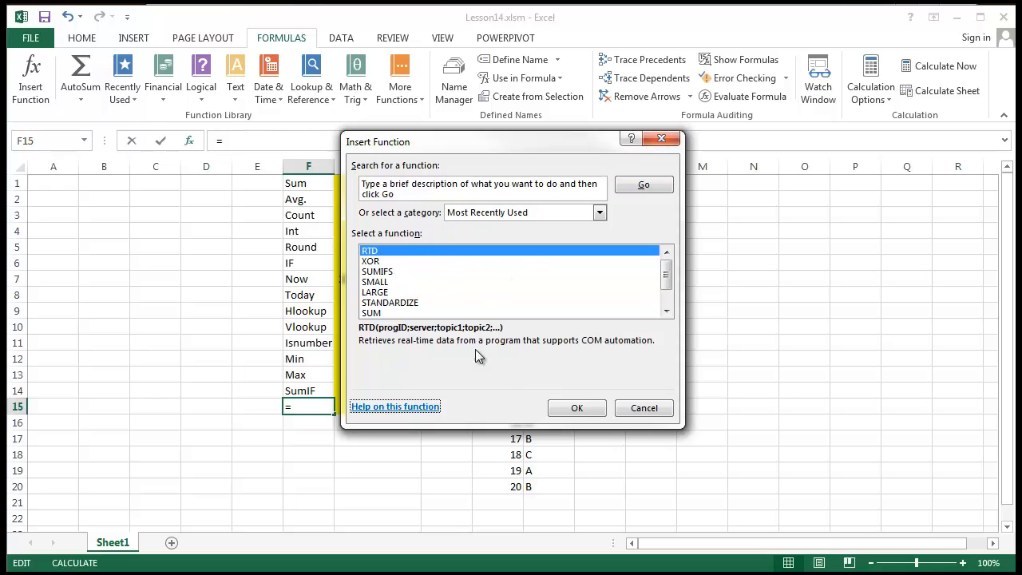
click(643, 408)
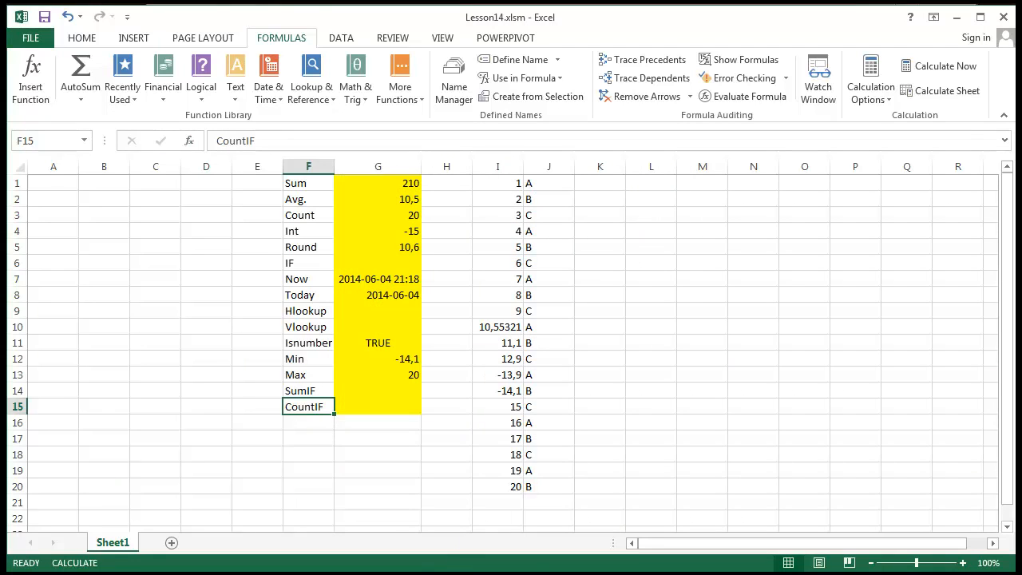
key(F1)
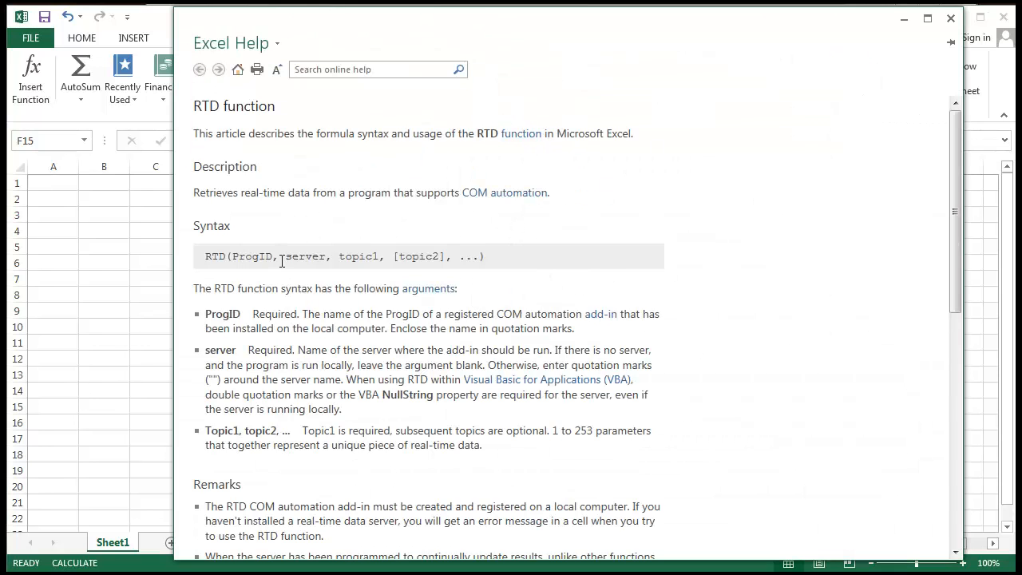
scroll(315, 171, down, 10)
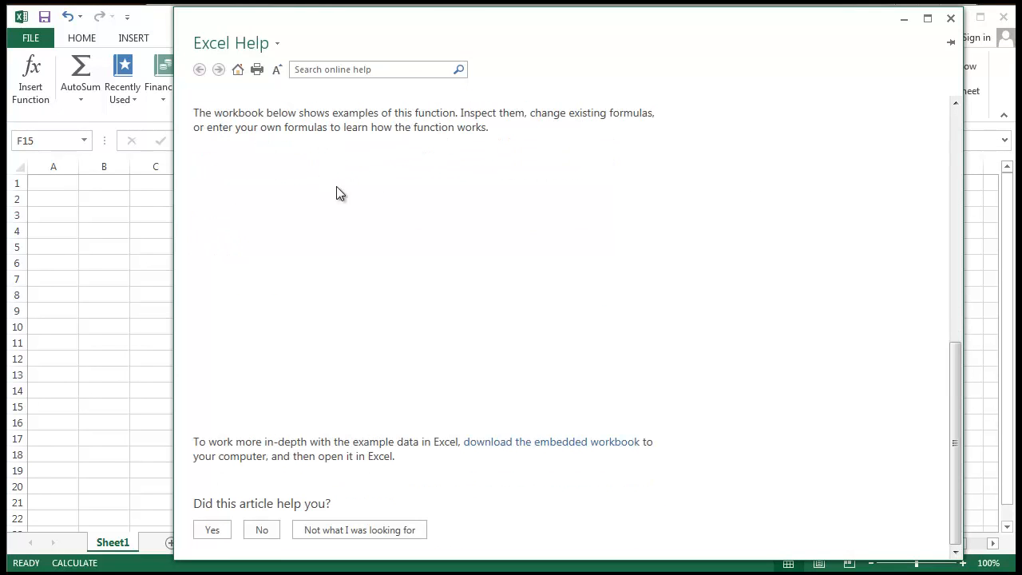
click(950, 22)
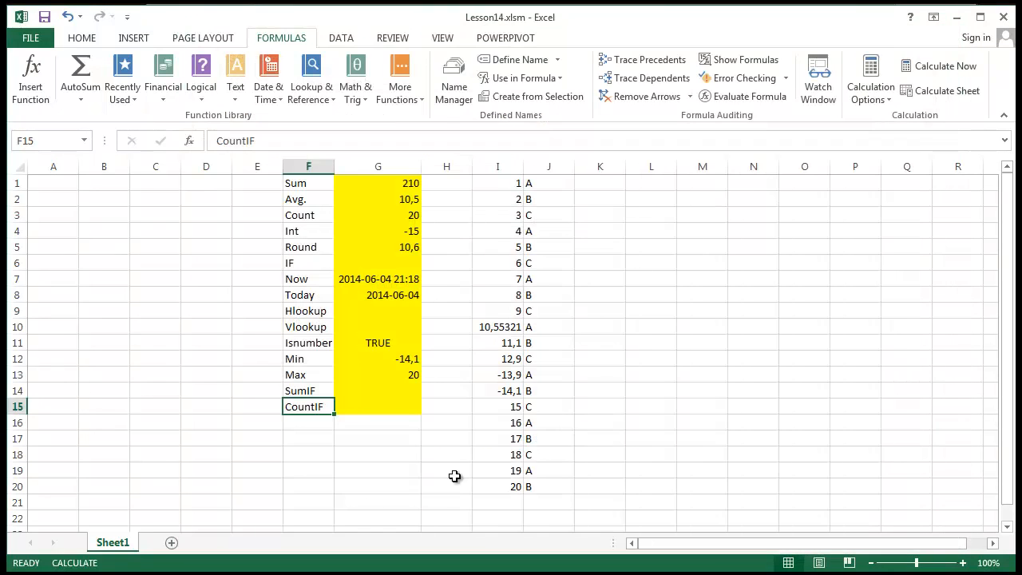
click(343, 508)
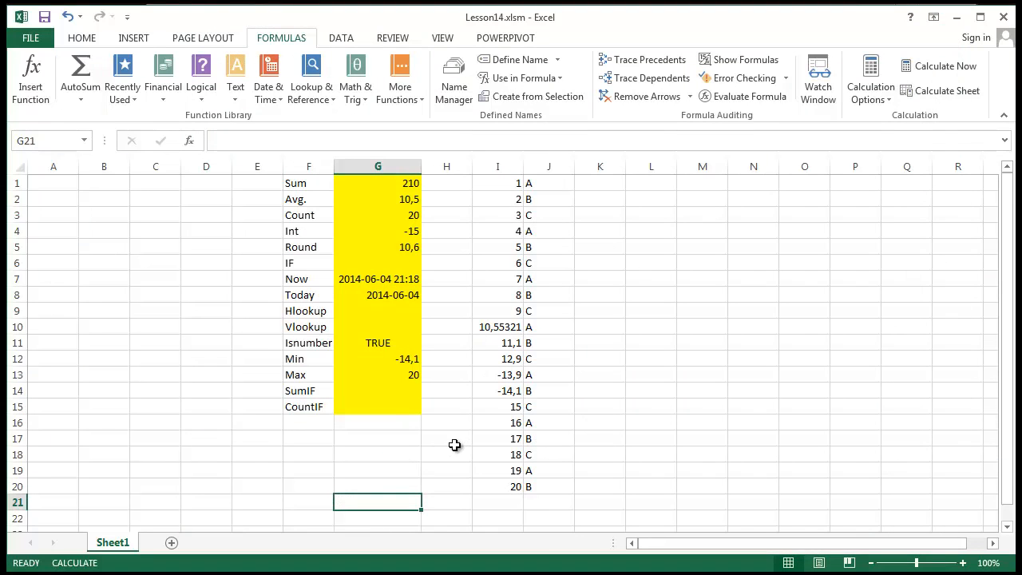
mouse_move(289, 185)
mouse_down()
mouse_move(386, 285)
mouse_move(405, 412)
mouse_move(315, 191)
mouse_move(295, 184)
mouse_up()
click(395, 453)
click(241, 344)
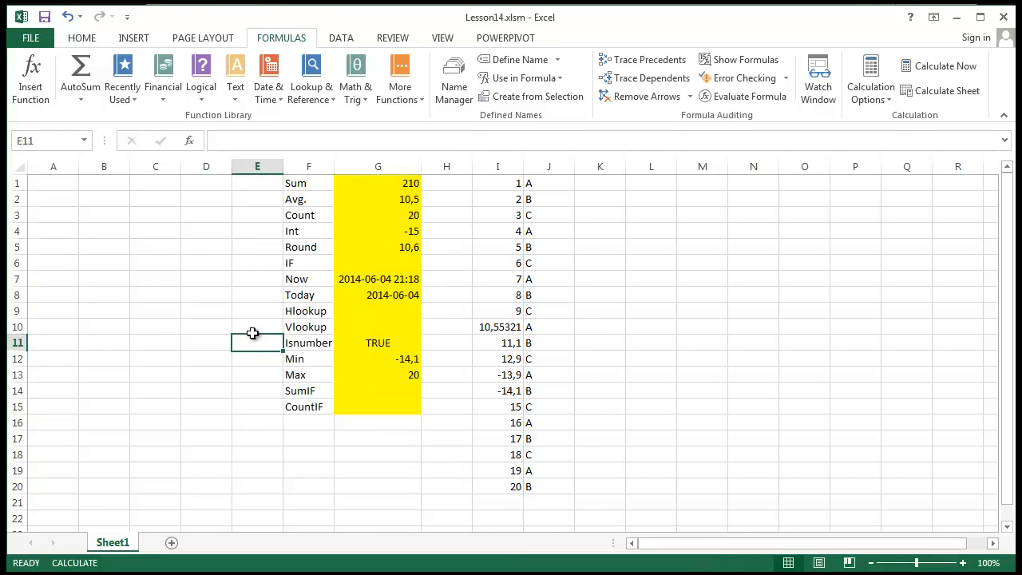
- Make the IF label in cell F6 and the Sum label in cell F1 bold
click(290, 265)
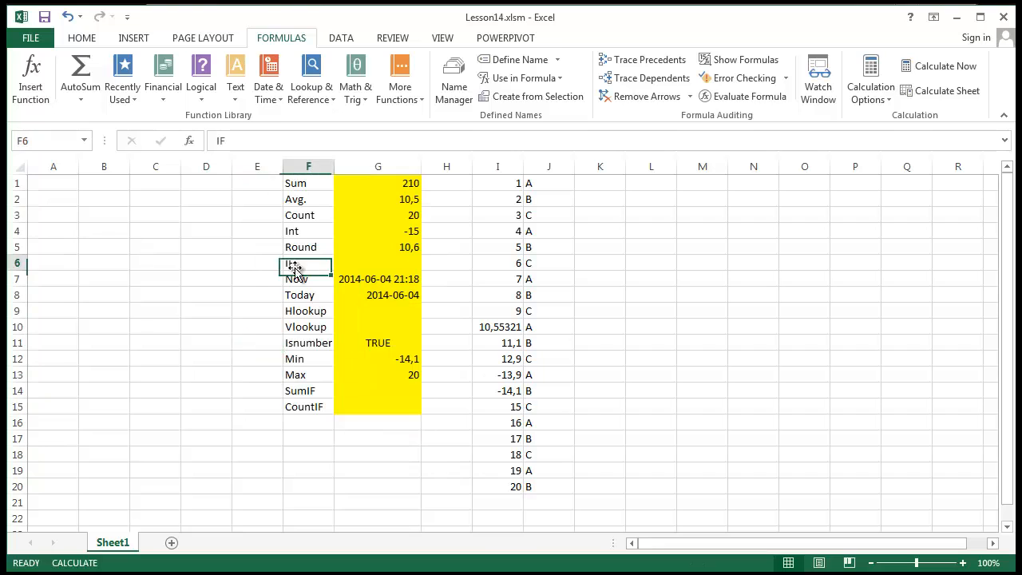
click(81, 38)
click(87, 90)
click(156, 349)
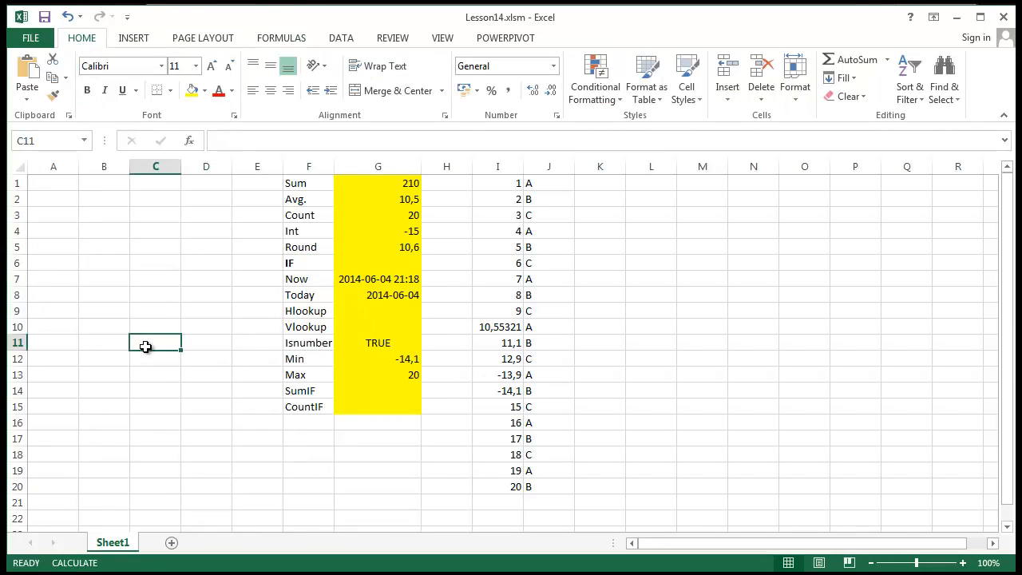
click(316, 185)
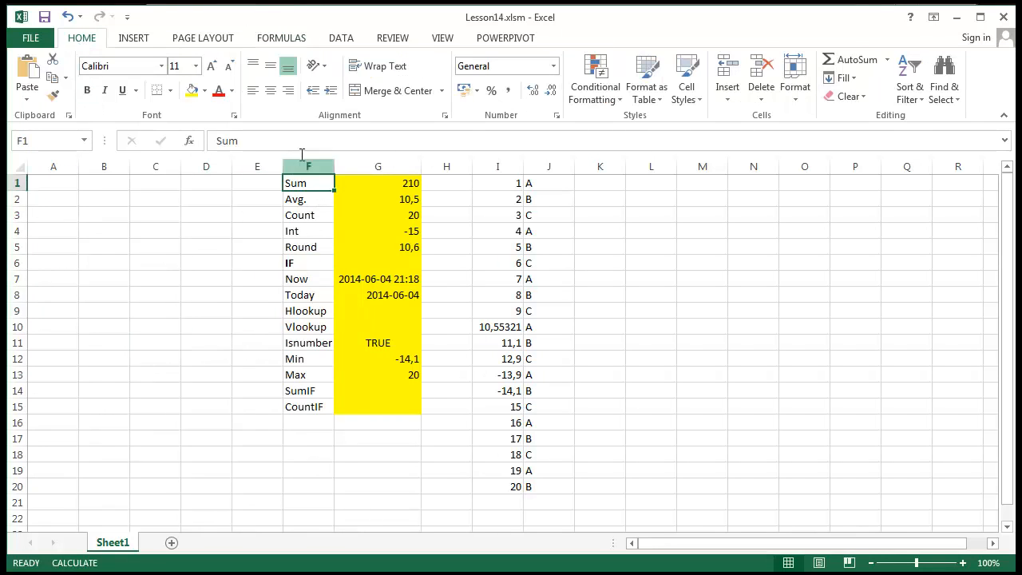
click(87, 90)
click(209, 289)
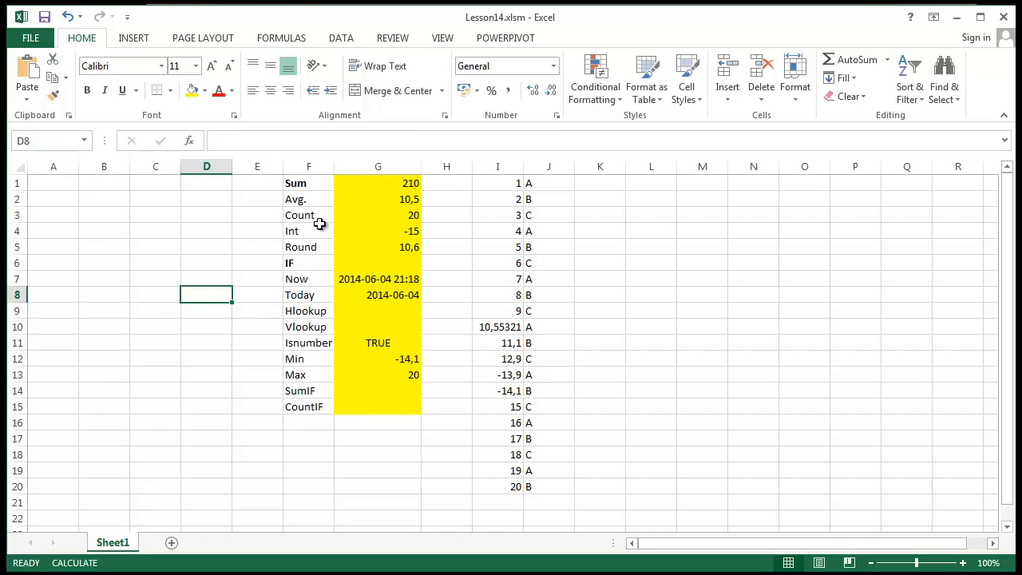
- Make the Avg. and Count labels in cells F2:F3 bold
drag(311, 197, 313, 210)
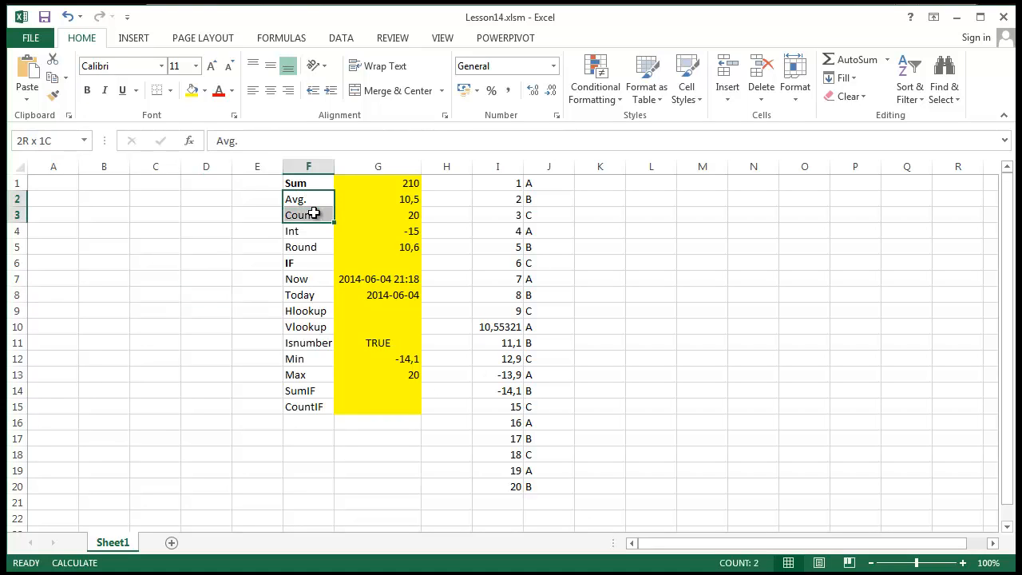
click(87, 90)
click(206, 262)
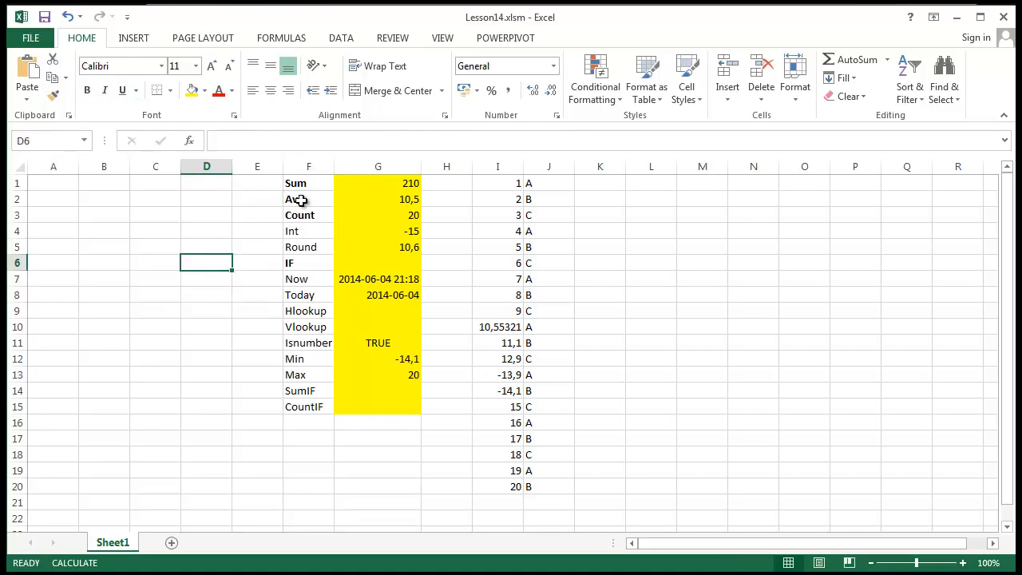
click(307, 263)
click(155, 420)
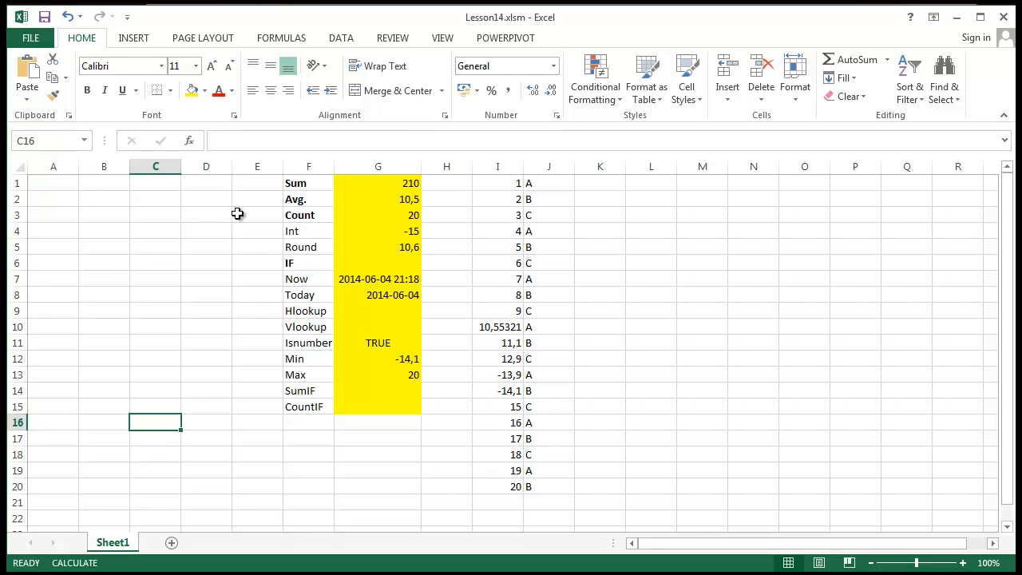
click(223, 247)
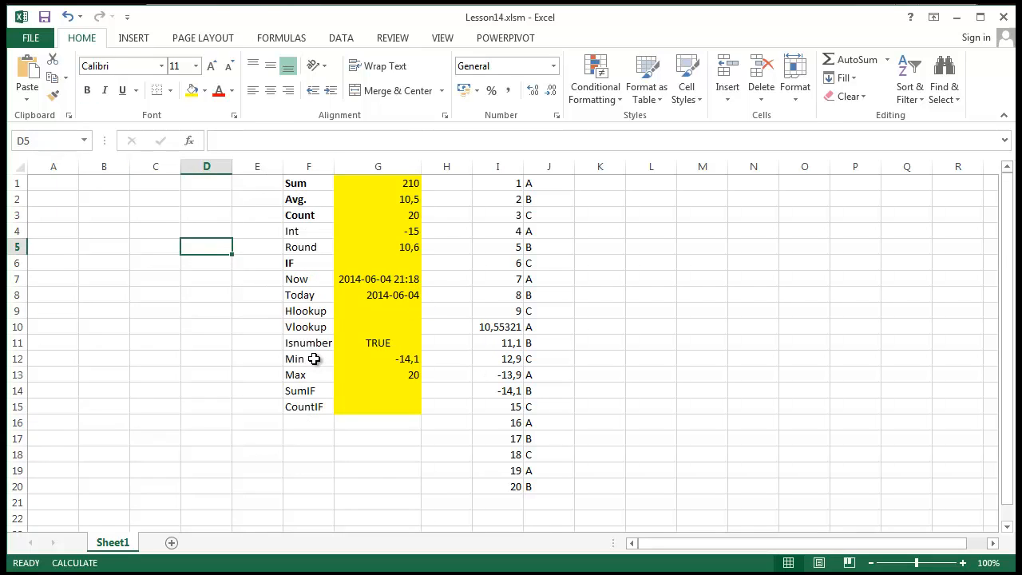
- Make the Min and Max labels in cells F12:F13 bold and save the workbook
drag(315, 358, 320, 377)
click(87, 94)
click(143, 363)
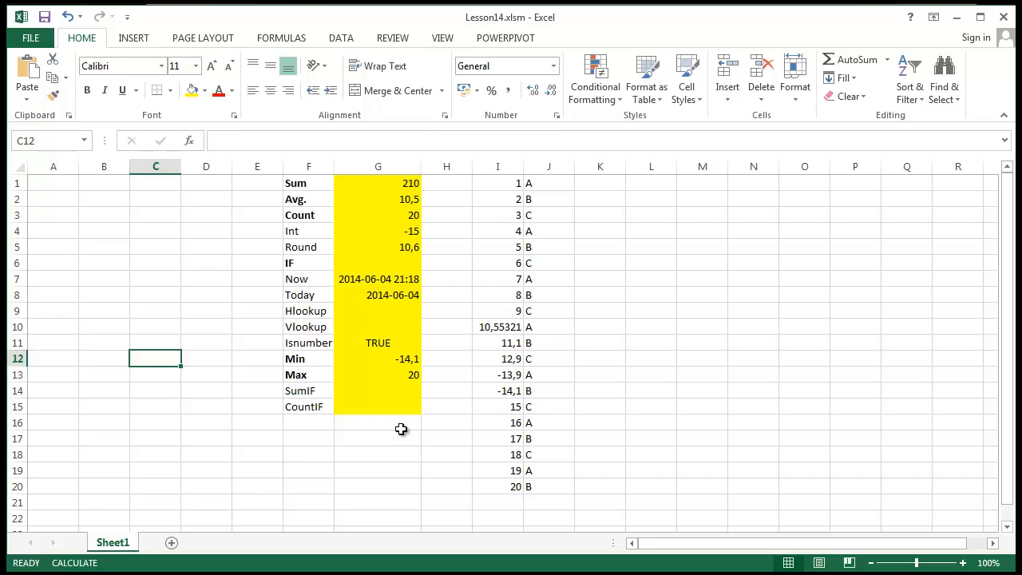
click(45, 19)
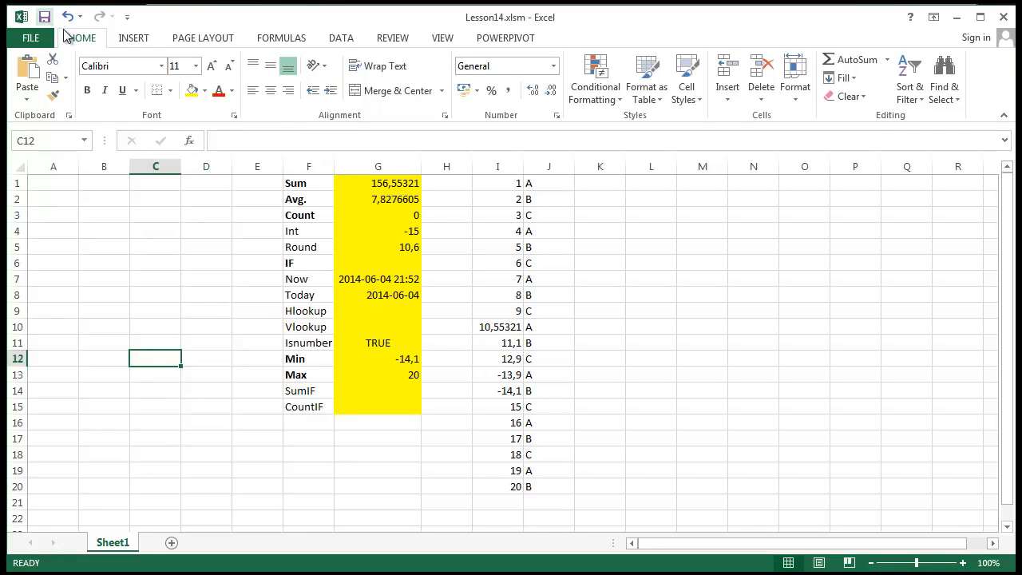